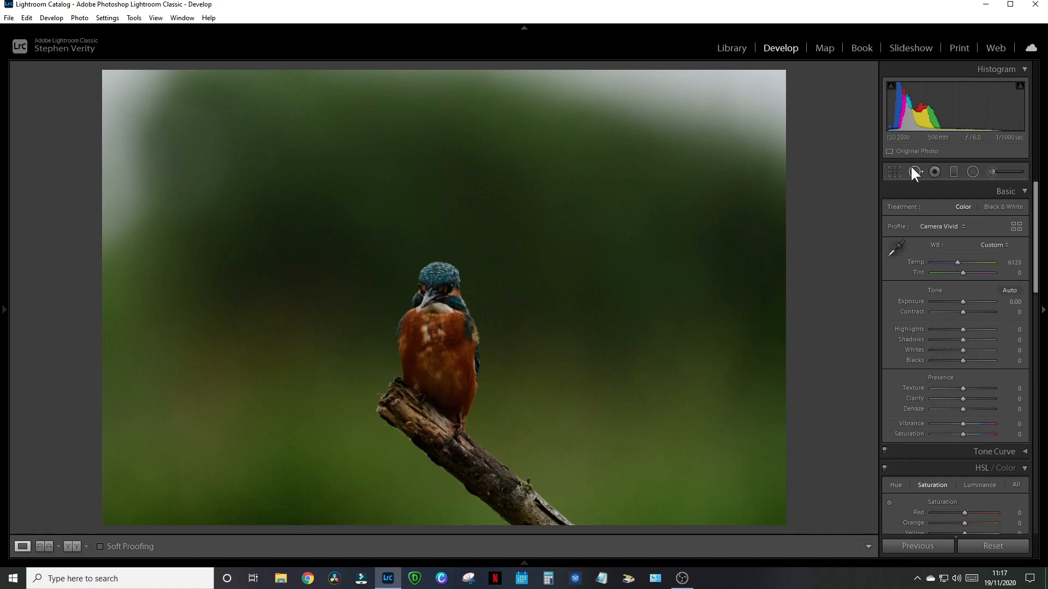
# Crop the photo tighter around the kingfisher at the locked original aspect ratio, keeping the bird horizontally centred, and apply the crop.
pyautogui.click(898, 173)
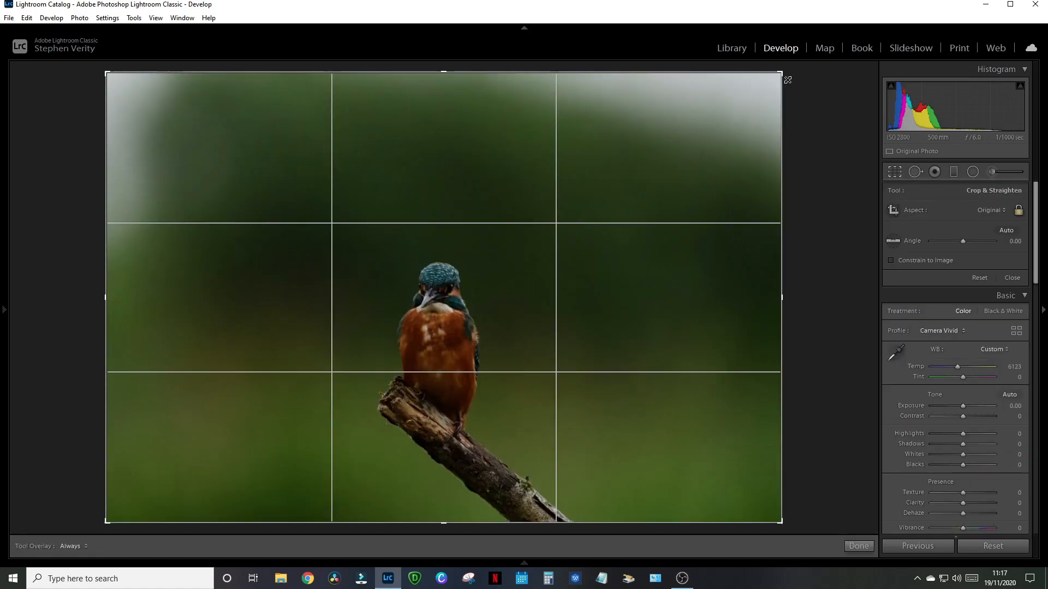
pyautogui.moveTo(781, 71); pyautogui.dragTo(711, 129)
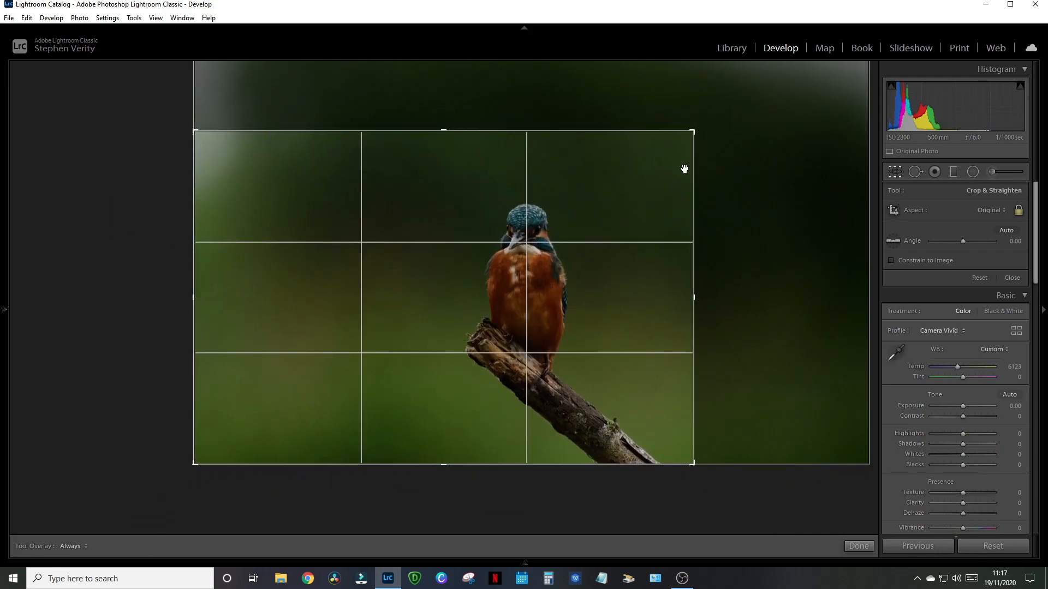
pyautogui.moveTo(620, 219); pyautogui.dragTo(555, 214)
pyautogui.moveTo(695, 131); pyautogui.dragTo(723, 111)
pyautogui.moveTo(641, 153); pyautogui.dragTo(655, 151)
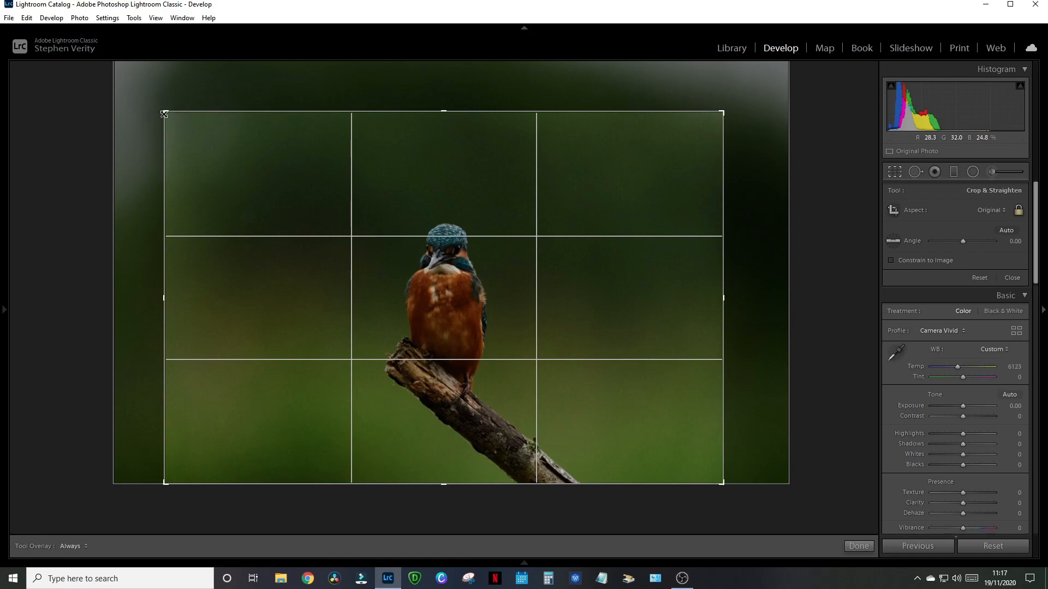
pyautogui.moveTo(165, 112); pyautogui.dragTo(167, 113)
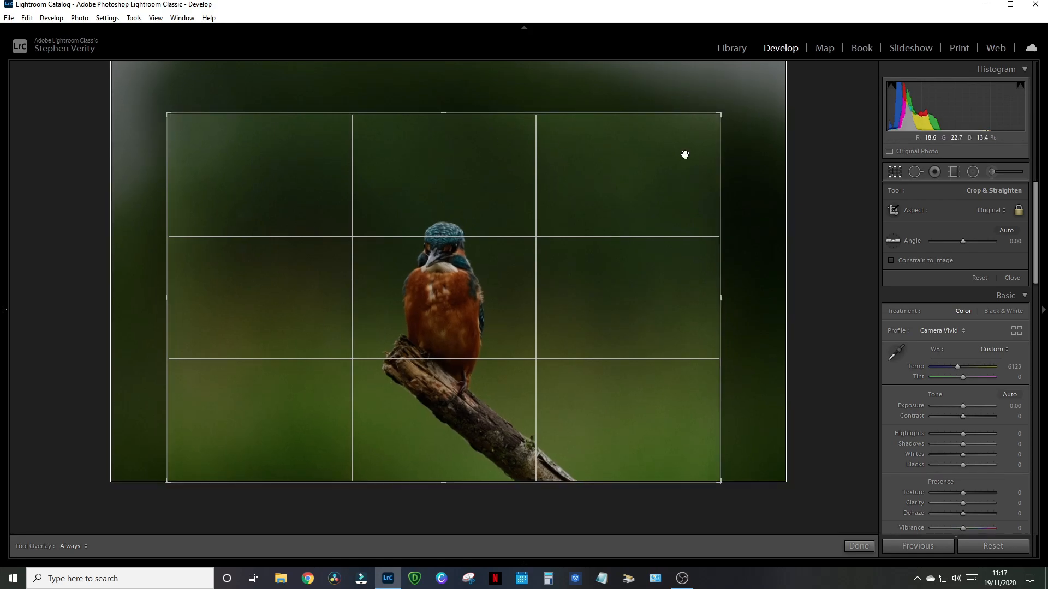
pyautogui.click(1018, 212)
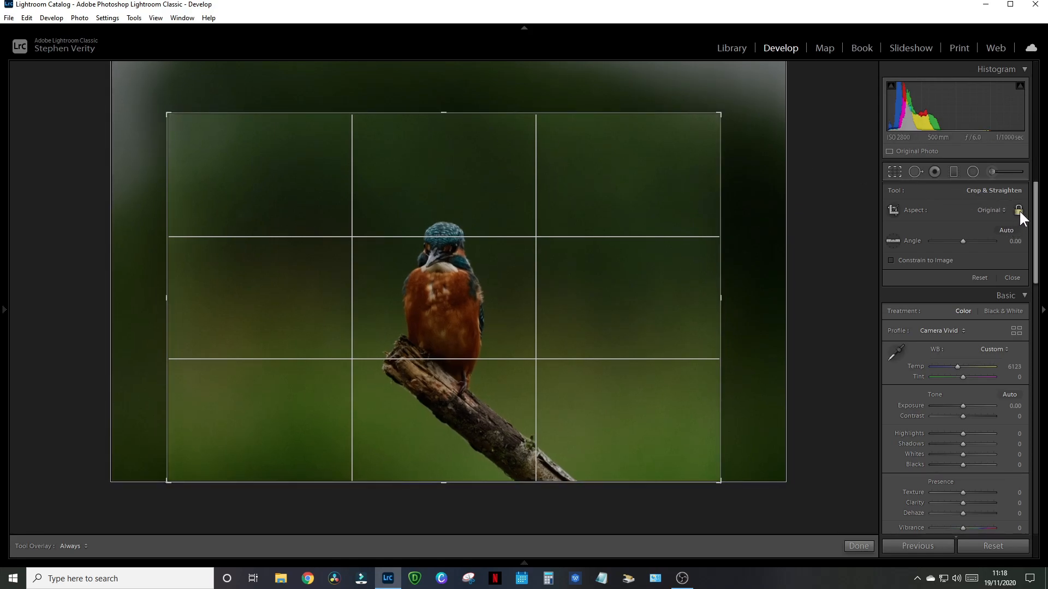
pyautogui.click(1018, 212)
pyautogui.click(1019, 212)
pyautogui.click(1018, 212)
pyautogui.click(1013, 213)
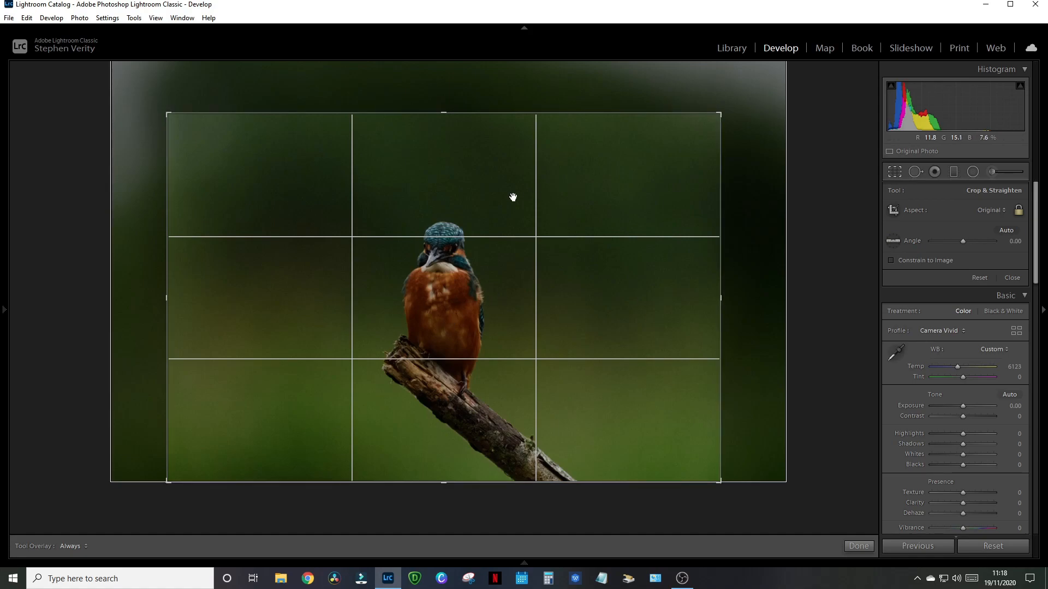
pyautogui.click(863, 545)
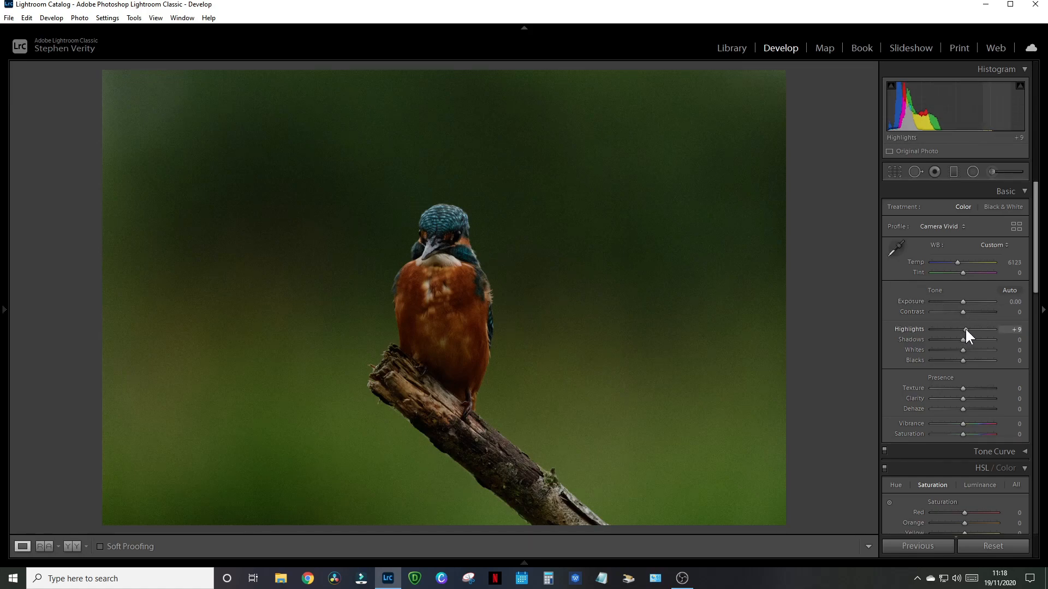
# Set Highlights to -18, Whites to -16, Shadows to +9 and Blacks to +16 for the whole photo.
pyautogui.moveTo(966, 328); pyautogui.dragTo(958, 350)
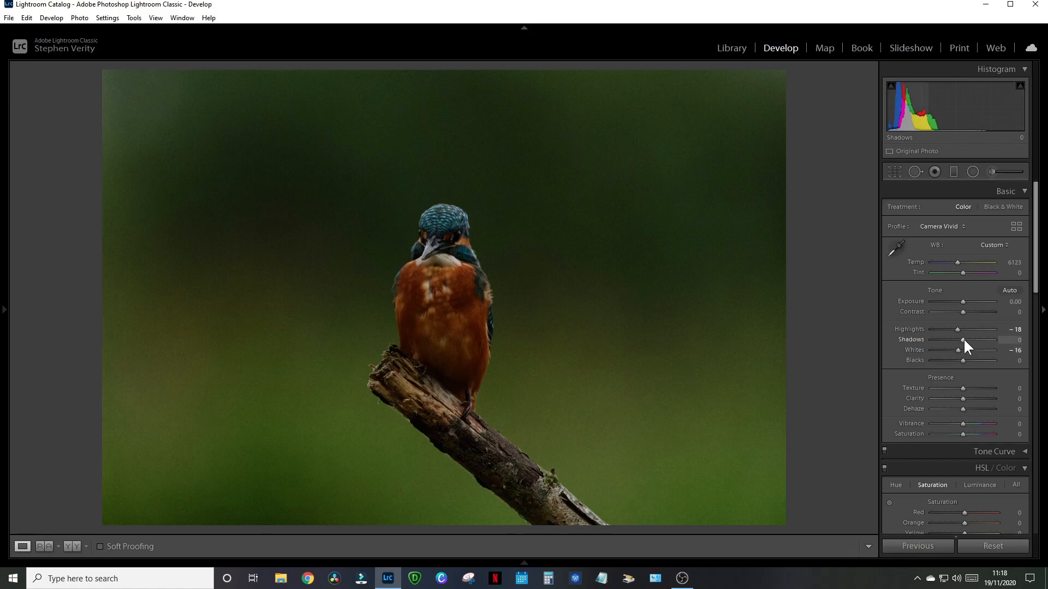
pyautogui.moveTo(965, 359); pyautogui.dragTo(967, 358)
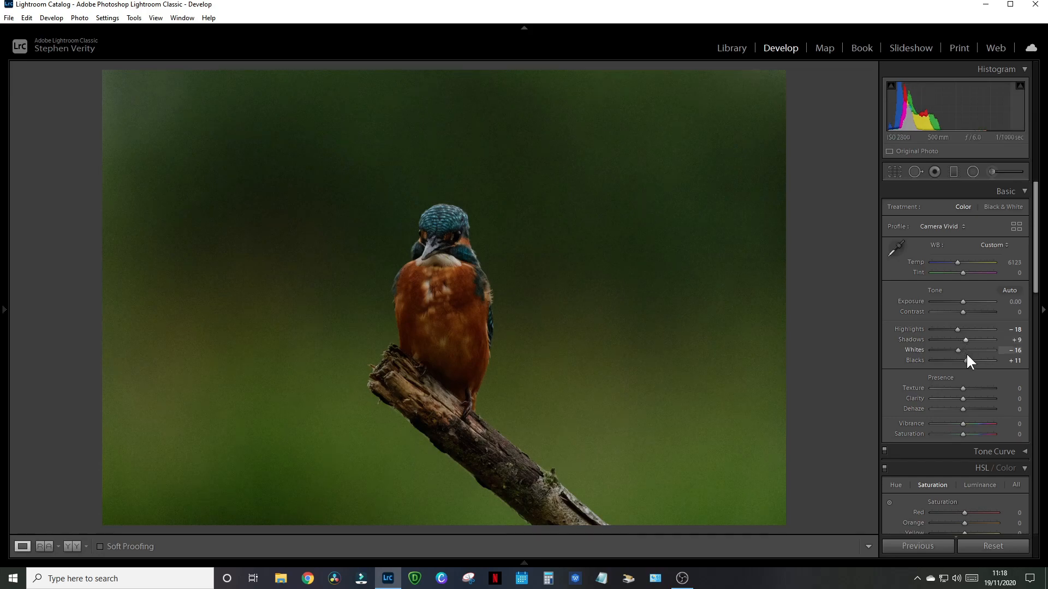
pyautogui.moveTo(967, 358); pyautogui.dragTo(968, 357)
# Set the background colour around the photo to White and raise Shadows to +35 and Blacks to +37.
pyautogui.rightClick(824, 209)
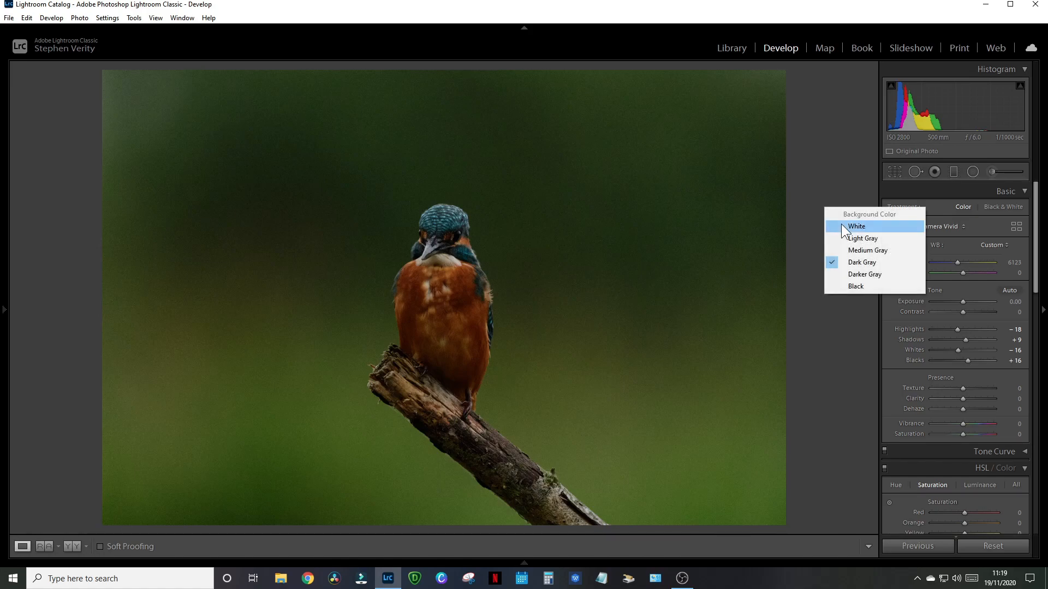
pyautogui.click(842, 225)
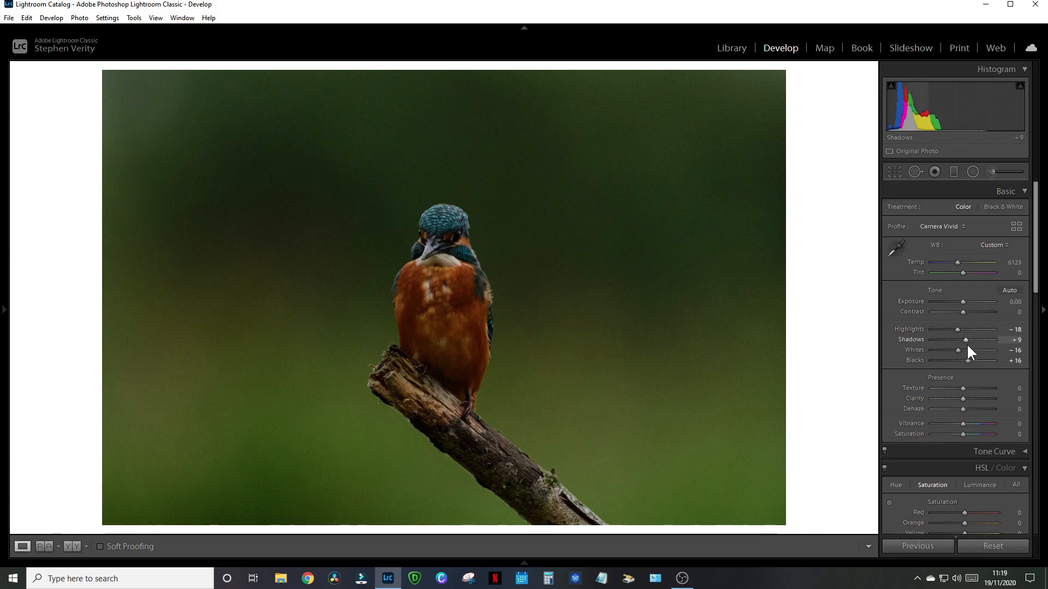
pyautogui.moveTo(968, 358); pyautogui.dragTo(971, 338)
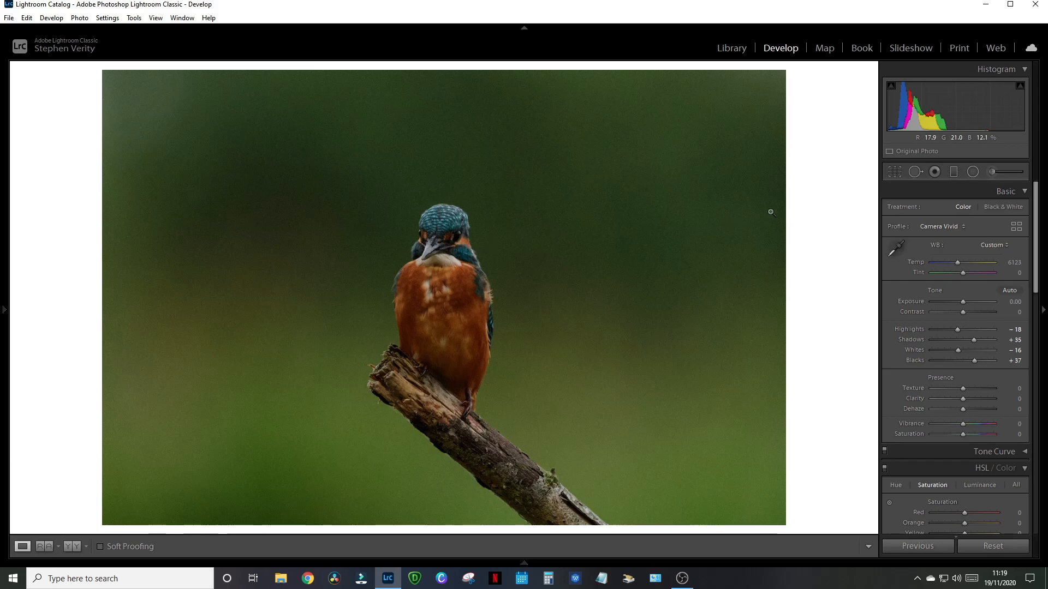
# Start an Adjustment Brush mask at size 5 with its overlay shown, painting along the kingfisher's crown and the left edge of its body.
pyautogui.click(991, 172)
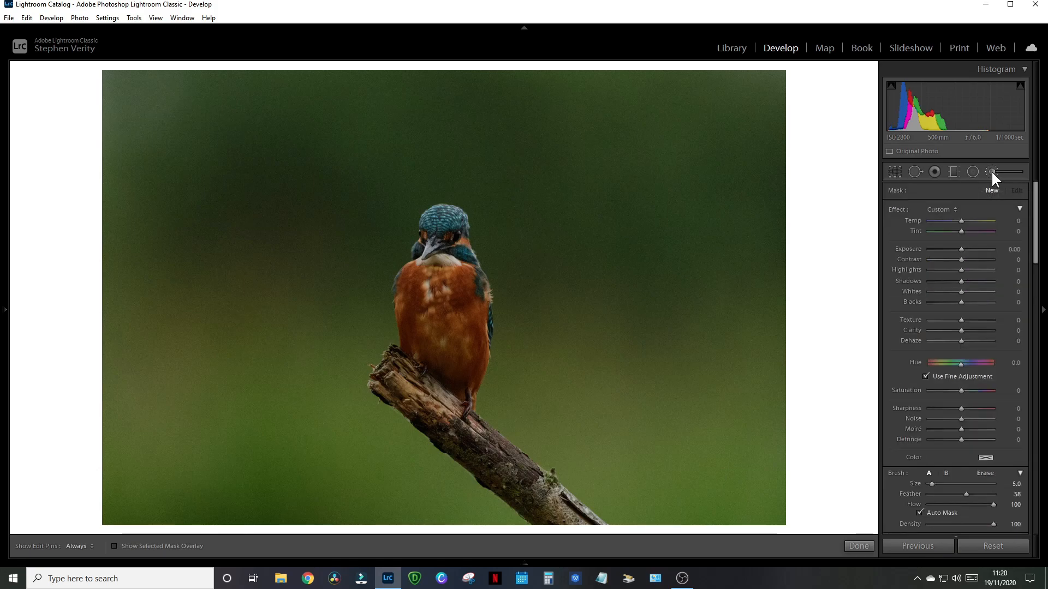
pyautogui.click(114, 546)
pyautogui.press('z')
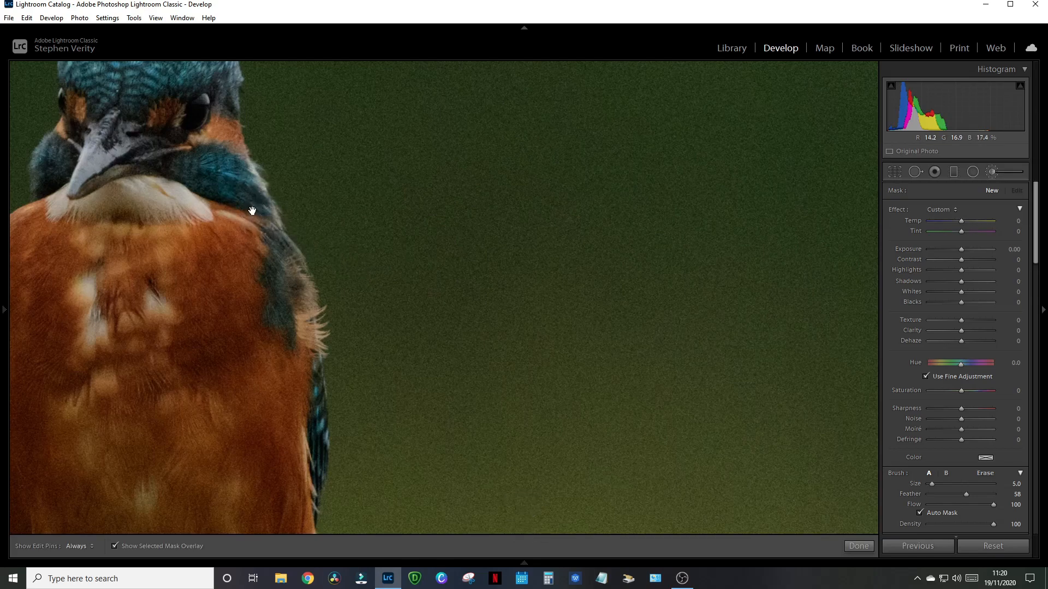
pyautogui.moveTo(239, 207); pyautogui.dragTo(632, 308)
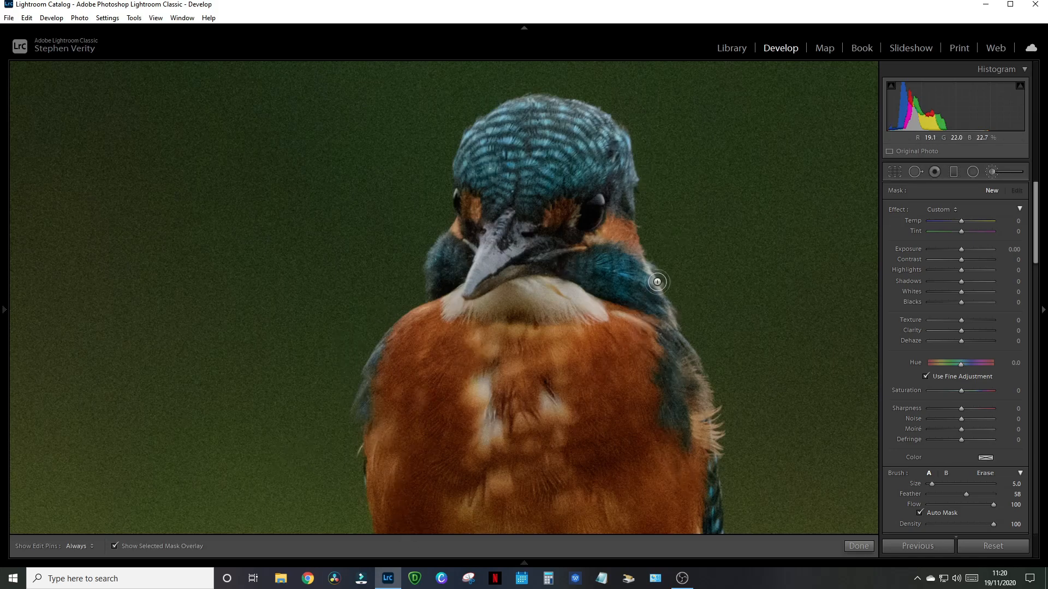
pyautogui.moveTo(597, 124)
pyautogui.mouseDown()
pyautogui.moveTo(524, 107)
pyautogui.moveTo(471, 146)
pyautogui.moveTo(470, 221)
pyautogui.moveTo(437, 277)
pyautogui.moveTo(451, 318)
pyautogui.moveTo(443, 308)
pyautogui.moveTo(414, 325)
pyautogui.moveTo(399, 338)
pyautogui.moveTo(440, 316)
pyautogui.moveTo(404, 334)
pyautogui.moveTo(375, 371)
pyautogui.moveTo(395, 344)
pyautogui.moveTo(368, 407)
pyautogui.moveTo(388, 465)
pyautogui.moveTo(377, 462)
pyautogui.moveTo(387, 520)
pyautogui.mouseUp()
pyautogui.press('h')
pyautogui.press('h')
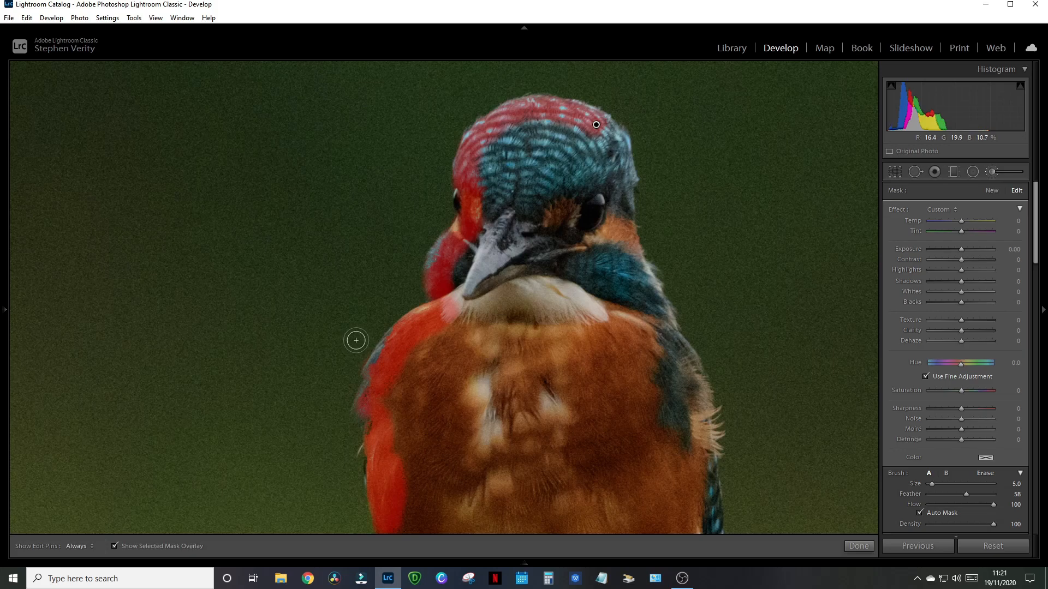
# Extend the brush mask along the right edge of the kingfisher's wing, shoulder, neck and head, using brush size 3 for finer parts.
pyautogui.press('alt')
pyautogui.moveTo(709, 527); pyautogui.dragTo(699, 409)
pyautogui.press('h')
pyautogui.press('[')
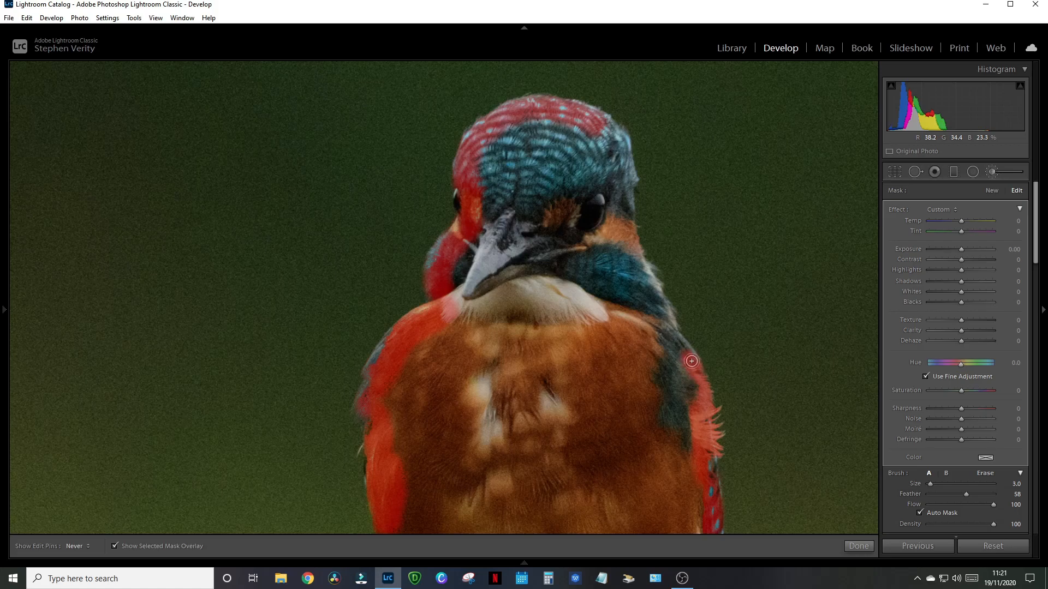
pyautogui.press(']')
pyautogui.press('h')
pyautogui.press('h')
pyautogui.press('[')
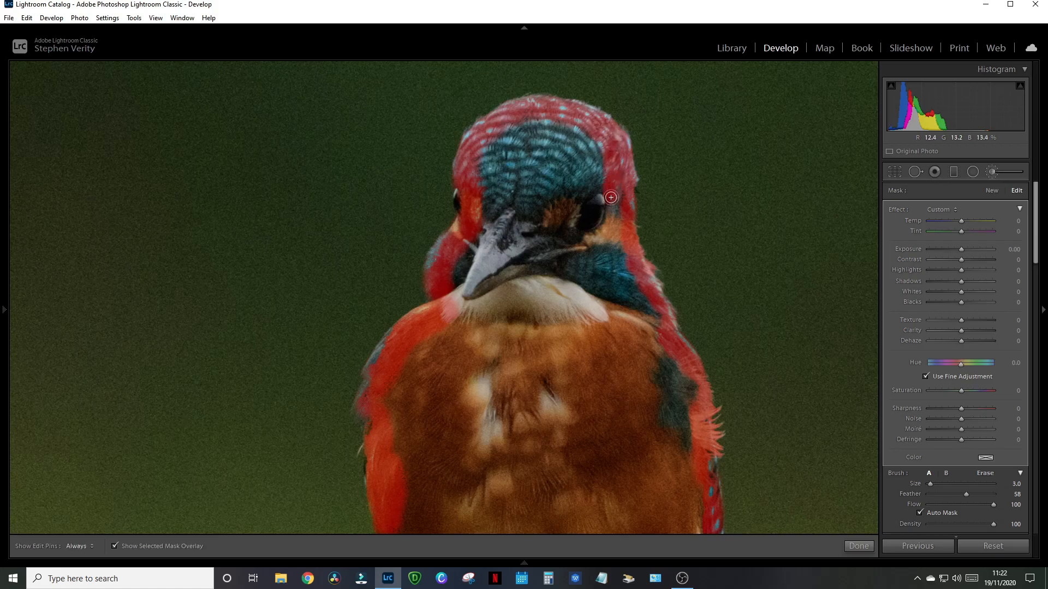
pyautogui.press('alt')
pyautogui.moveTo(620, 243)
pyautogui.mouseDown()
pyautogui.moveTo(692, 398)
pyautogui.moveTo(687, 376)
pyautogui.moveTo(669, 357)
pyautogui.moveTo(696, 509)
pyautogui.mouseUp()
# Fill the inside of the kingfisher's head and chest with the mask using brush size 8.
pyautogui.scroll(9, 543, 438)
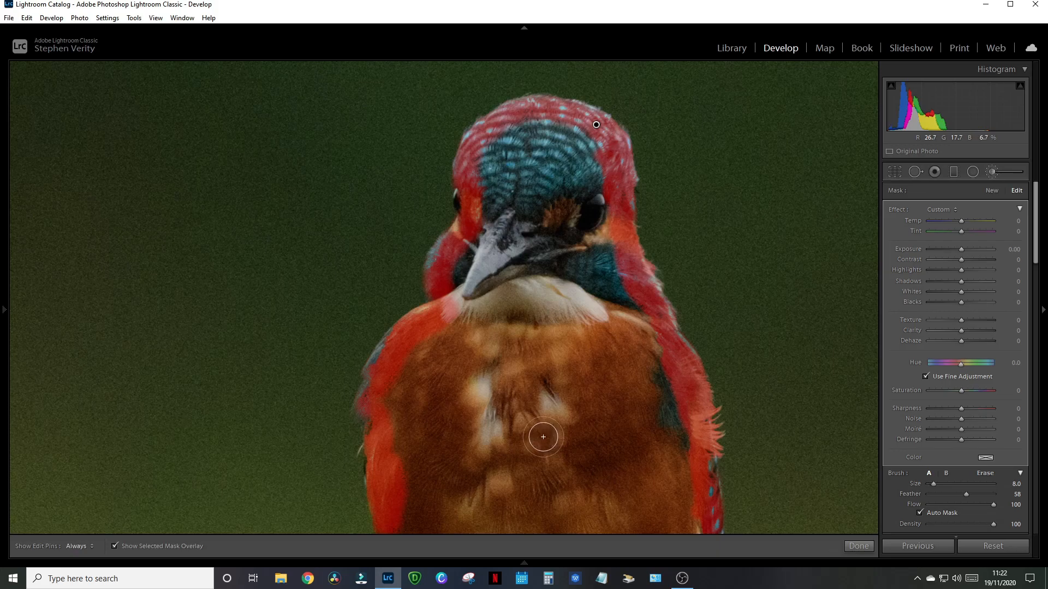
pyautogui.press('h')
pyautogui.moveTo(537, 295)
pyautogui.mouseDown()
pyautogui.moveTo(548, 233)
pyautogui.moveTo(548, 290)
pyautogui.moveTo(541, 175)
pyautogui.moveTo(529, 254)
pyautogui.moveTo(547, 176)
pyautogui.moveTo(533, 160)
pyautogui.moveTo(515, 179)
pyautogui.moveTo(496, 157)
pyautogui.moveTo(493, 257)
pyautogui.moveTo(508, 228)
pyautogui.moveTo(470, 281)
pyautogui.moveTo(552, 182)
pyautogui.moveTo(594, 306)
pyautogui.moveTo(588, 223)
pyautogui.moveTo(559, 148)
pyautogui.moveTo(531, 136)
pyautogui.moveTo(576, 155)
pyautogui.moveTo(587, 266)
pyautogui.moveTo(621, 392)
pyautogui.moveTo(611, 306)
pyautogui.moveTo(658, 467)
pyautogui.moveTo(634, 344)
pyautogui.moveTo(649, 425)
pyautogui.moveTo(639, 378)
pyautogui.moveTo(667, 427)
pyautogui.moveTo(506, 295)
pyautogui.moveTo(498, 373)
pyautogui.moveTo(423, 414)
pyautogui.moveTo(456, 352)
pyautogui.moveTo(412, 401)
pyautogui.moveTo(430, 506)
pyautogui.moveTo(432, 462)
pyautogui.moveTo(424, 488)
pyautogui.moveTo(516, 359)
pyautogui.moveTo(532, 394)
pyautogui.moveTo(564, 408)
pyautogui.moveTo(552, 410)
pyautogui.moveTo(540, 461)
pyautogui.moveTo(502, 472)
pyautogui.moveTo(612, 431)
pyautogui.moveTo(617, 507)
pyautogui.moveTo(448, 517)
pyautogui.moveTo(675, 510)
pyautogui.moveTo(659, 364)
pyautogui.moveTo(678, 525)
pyautogui.moveTo(679, 489)
pyautogui.moveTo(662, 473)
pyautogui.mouseUp()
# Reduce the brush size and mask the remaining gaps on the kingfisher's left cheek, around the left eye and along the left flank.
pyautogui.press('[')
pyautogui.press('[')
pyautogui.press('[')
pyautogui.press('[')
pyautogui.press('[')
pyautogui.press('[')
pyautogui.press('[')
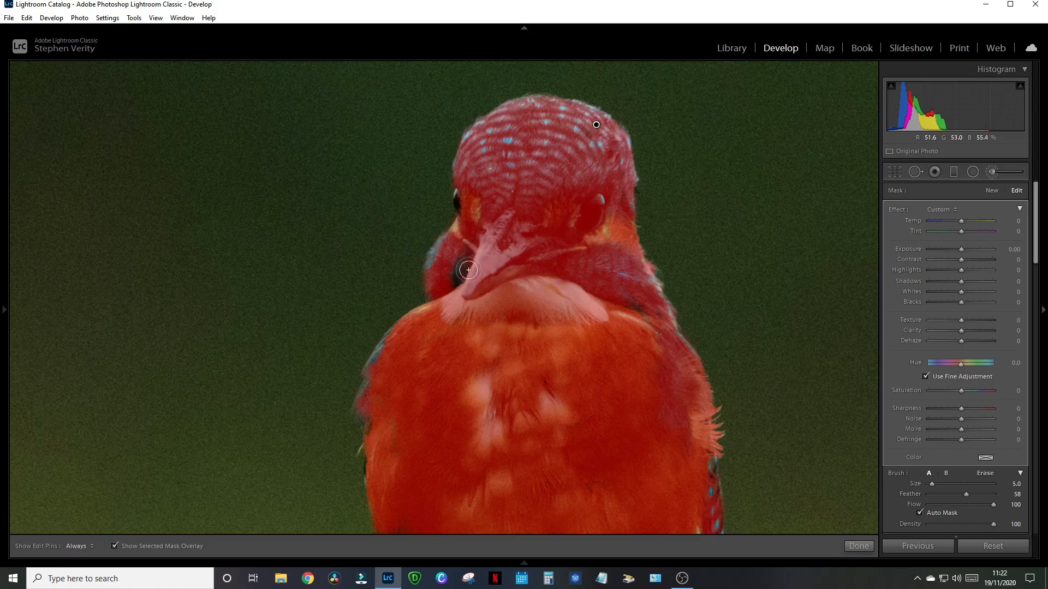
pyautogui.moveTo(451, 293); pyautogui.dragTo(491, 247)
pyautogui.press('[')
pyautogui.press('[')
pyautogui.moveTo(463, 194); pyautogui.dragTo(468, 197)
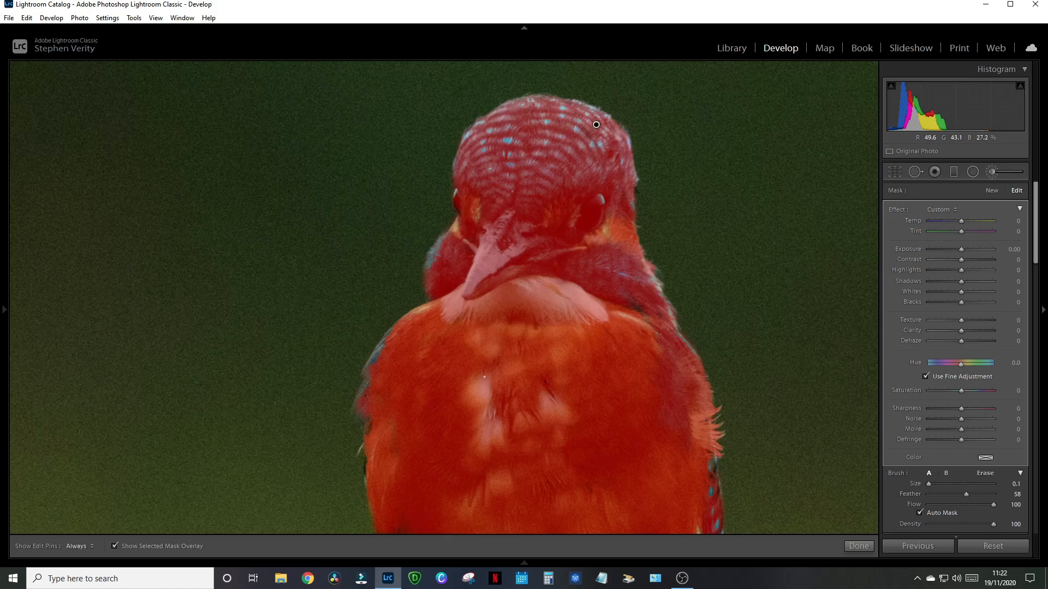
pyautogui.moveTo(389, 468)
pyautogui.mouseDown()
pyautogui.moveTo(375, 464)
pyautogui.moveTo(378, 477)
pyautogui.mouseUp()
# Paint the mask along the edges of the kingfisher's lower body and where it meets the branch, using brush size 4.
pyautogui.press(']')
pyautogui.press(']')
pyautogui.moveTo(466, 481)
pyautogui.mouseDown()
pyautogui.moveTo(535, 492)
pyautogui.moveTo(538, 126)
pyautogui.mouseUp()
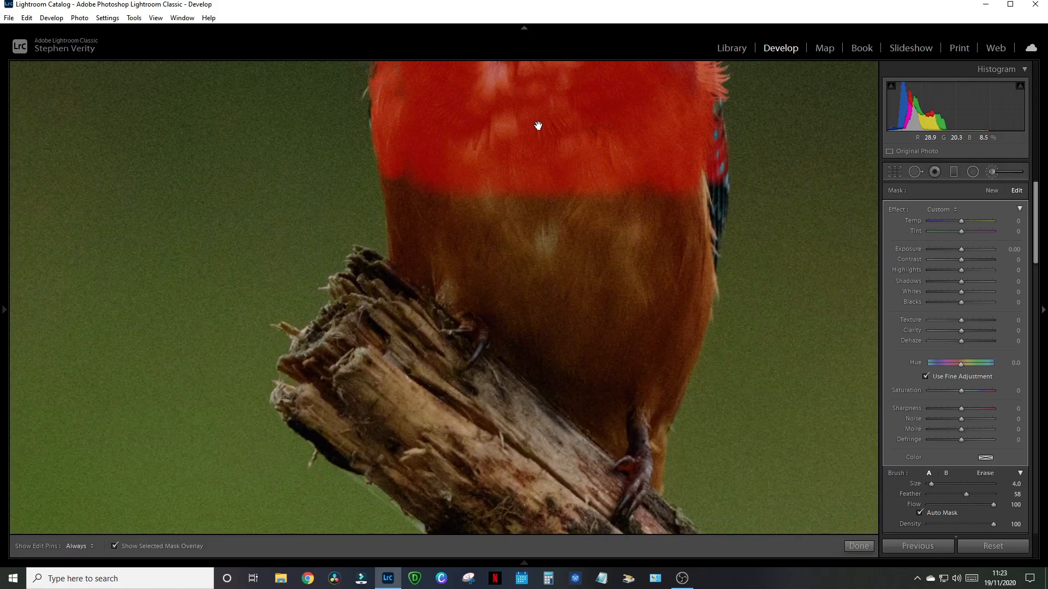
pyautogui.moveTo(575, 337); pyautogui.dragTo(564, 235)
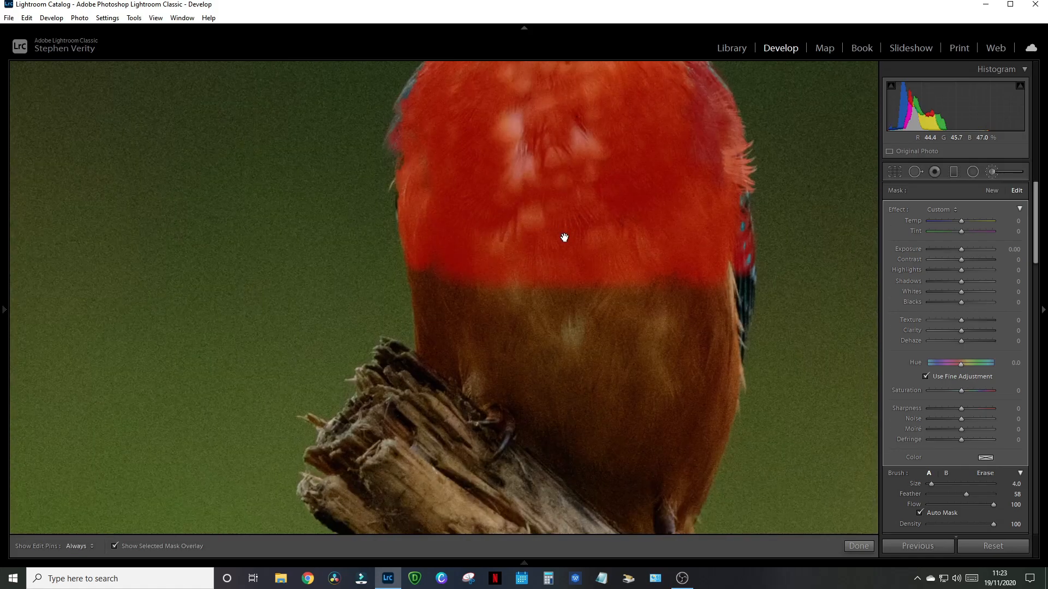
pyautogui.moveTo(591, 369); pyautogui.dragTo(549, 178)
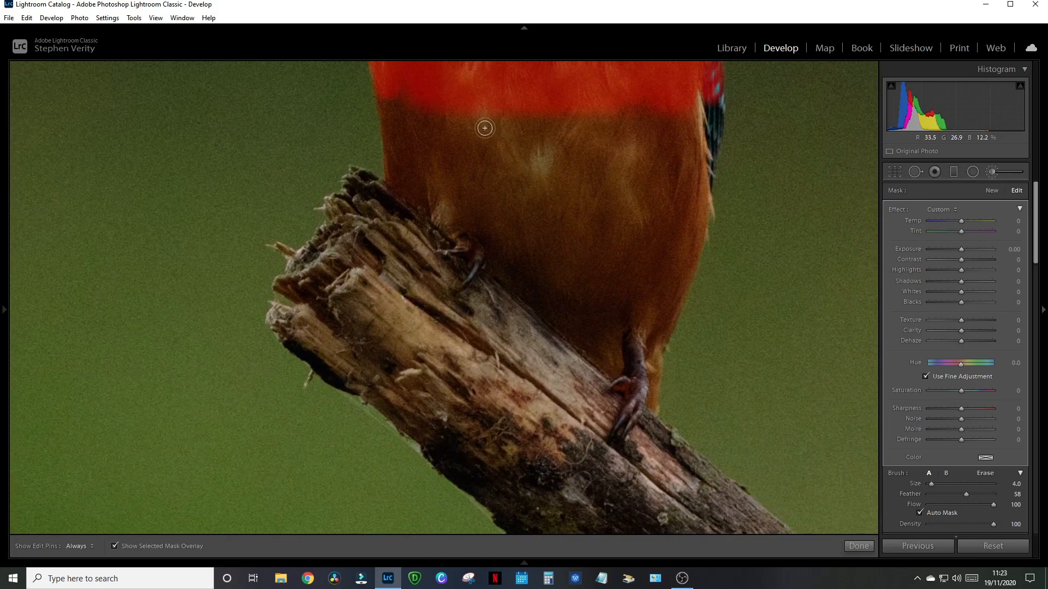
pyautogui.moveTo(395, 95)
pyautogui.mouseDown()
pyautogui.moveTo(387, 89)
pyautogui.moveTo(394, 177)
pyautogui.moveTo(532, 292)
pyautogui.mouseUp()
pyautogui.moveTo(544, 303)
pyautogui.mouseDown()
pyautogui.moveTo(652, 404)
pyautogui.moveTo(651, 348)
pyautogui.moveTo(704, 197)
pyautogui.moveTo(711, 86)
pyautogui.moveTo(715, 133)
pyautogui.moveTo(699, 172)
pyautogui.moveTo(714, 211)
pyautogui.moveTo(671, 247)
pyautogui.moveTo(680, 136)
pyautogui.moveTo(695, 136)
pyautogui.moveTo(677, 100)
pyautogui.mouseUp()
# Fill the lower belly inside the painted outline with brush size 10 and mask the right leg with brush size 4.
pyautogui.press('[')
pyautogui.scroll(4, 595, 171)
pyautogui.scroll(-1, 595, 171)
pyautogui.scroll(5, 595, 171)
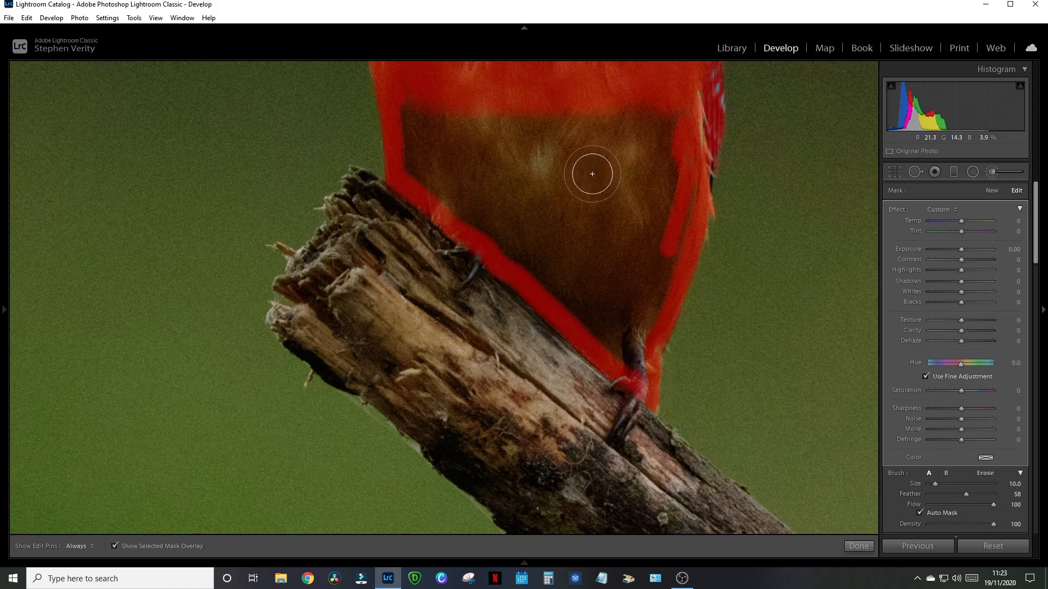
pyautogui.moveTo(606, 170)
pyautogui.mouseDown()
pyautogui.moveTo(620, 131)
pyautogui.moveTo(672, 118)
pyautogui.moveTo(664, 230)
pyautogui.moveTo(671, 177)
pyautogui.moveTo(648, 235)
pyautogui.moveTo(674, 151)
pyautogui.moveTo(632, 314)
pyautogui.moveTo(649, 258)
pyautogui.moveTo(629, 302)
pyautogui.moveTo(631, 352)
pyautogui.moveTo(512, 214)
pyautogui.moveTo(571, 294)
pyautogui.moveTo(509, 225)
pyautogui.moveTo(461, 189)
pyautogui.moveTo(497, 238)
pyautogui.moveTo(434, 169)
pyautogui.moveTo(424, 110)
pyautogui.moveTo(422, 154)
pyautogui.moveTo(418, 132)
pyautogui.moveTo(467, 108)
pyautogui.moveTo(526, 125)
pyautogui.moveTo(470, 131)
pyautogui.moveTo(601, 252)
pyautogui.moveTo(539, 164)
pyautogui.moveTo(540, 201)
pyautogui.moveTo(591, 214)
pyautogui.moveTo(629, 205)
pyautogui.moveTo(637, 156)
pyautogui.moveTo(612, 293)
pyautogui.moveTo(623, 319)
pyautogui.moveTo(637, 320)
pyautogui.moveTo(632, 333)
pyautogui.moveTo(638, 282)
pyautogui.moveTo(426, 166)
pyautogui.moveTo(413, 175)
pyautogui.moveTo(478, 220)
pyautogui.moveTo(447, 194)
pyautogui.moveTo(457, 205)
pyautogui.moveTo(596, 177)
pyautogui.moveTo(635, 121)
pyautogui.moveTo(661, 133)
pyautogui.moveTo(669, 166)
pyautogui.moveTo(693, 102)
pyautogui.moveTo(699, 154)
pyautogui.moveTo(695, 112)
pyautogui.moveTo(636, 190)
pyautogui.moveTo(624, 260)
pyautogui.moveTo(639, 329)
pyautogui.mouseUp()
pyautogui.scroll(-3, 426, 166)
pyautogui.scroll(-4, 637, 344)
pyautogui.moveTo(636, 371)
pyautogui.mouseDown()
pyautogui.moveTo(640, 341)
pyautogui.moveTo(645, 388)
pyautogui.moveTo(660, 351)
pyautogui.mouseUp()
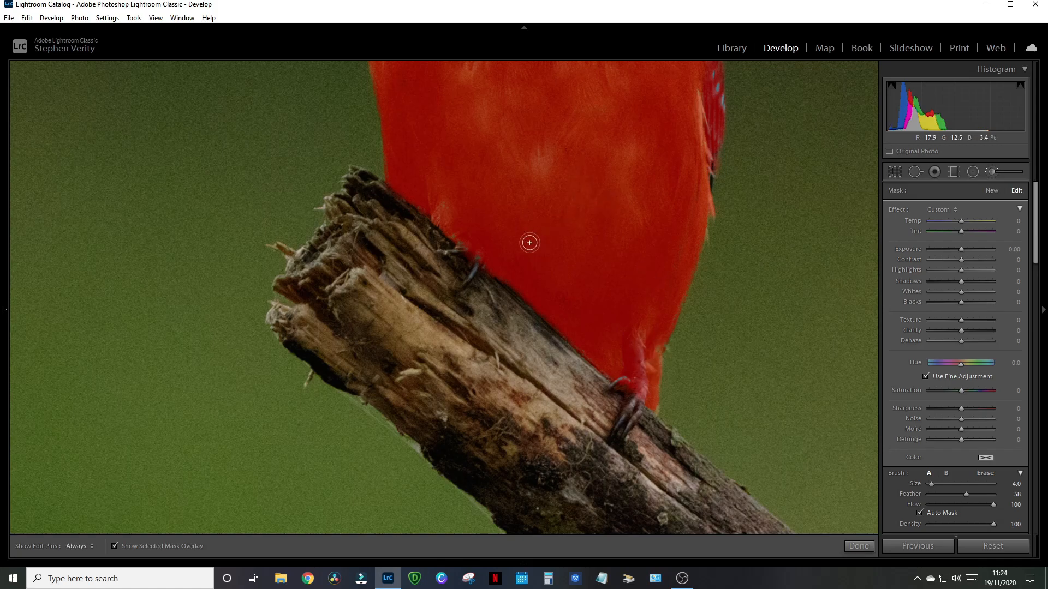
# Mask both of the kingfisher's feet on the branch with brush size 1.
pyautogui.scroll(-3, 510, 238)
pyautogui.press('h')
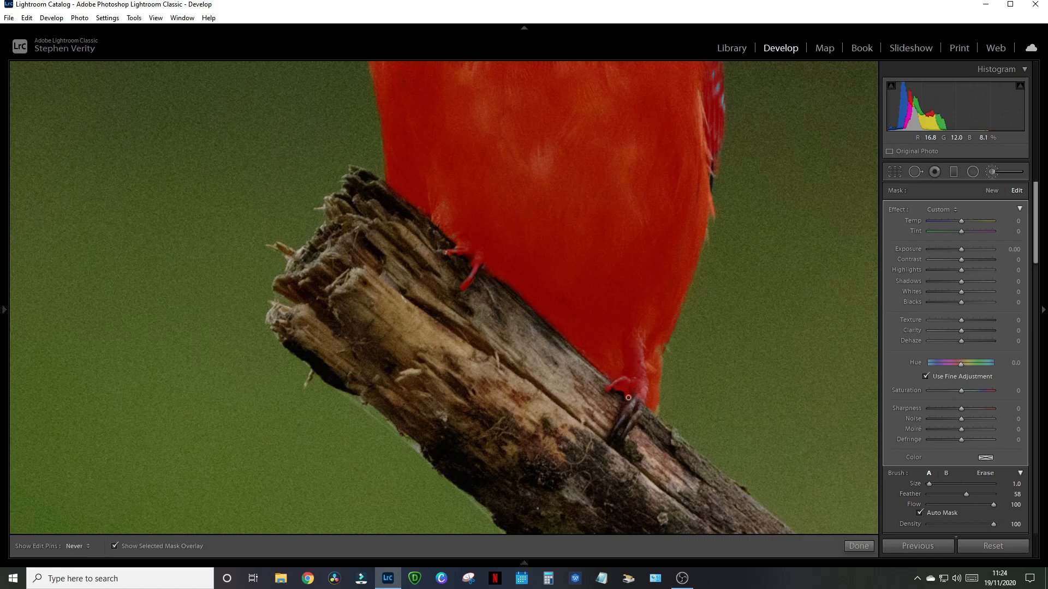
pyautogui.press('h')
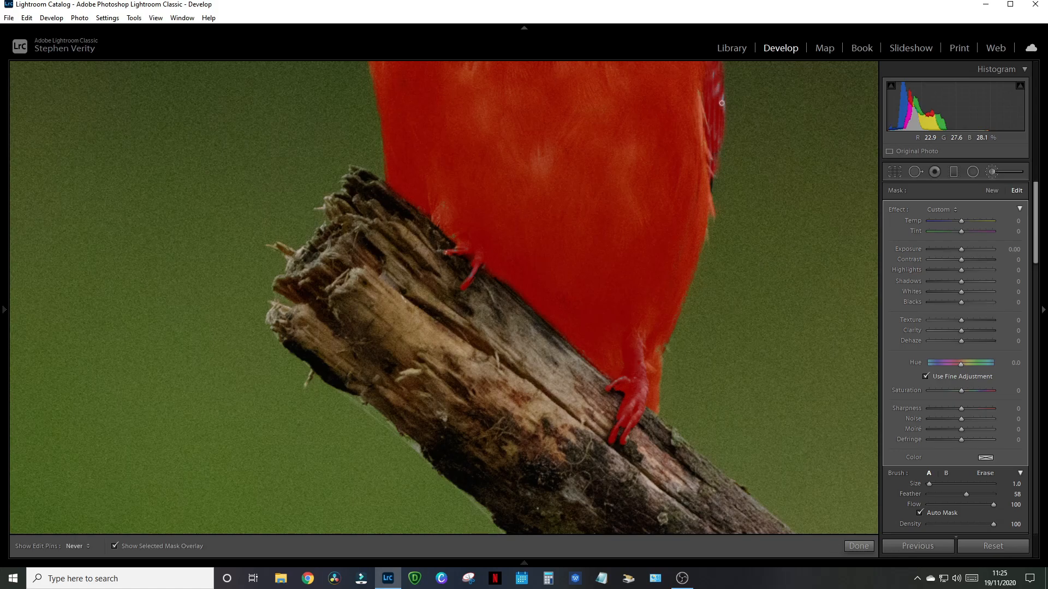
# Set the brush size to 5 and hide the overlay of the finished kingfisher mask.
pyautogui.press('h')
pyautogui.press(']')
pyautogui.press(']')
pyautogui.press(']')
pyautogui.press(']')
pyautogui.press('h')
pyautogui.press('h')
pyautogui.press('z')
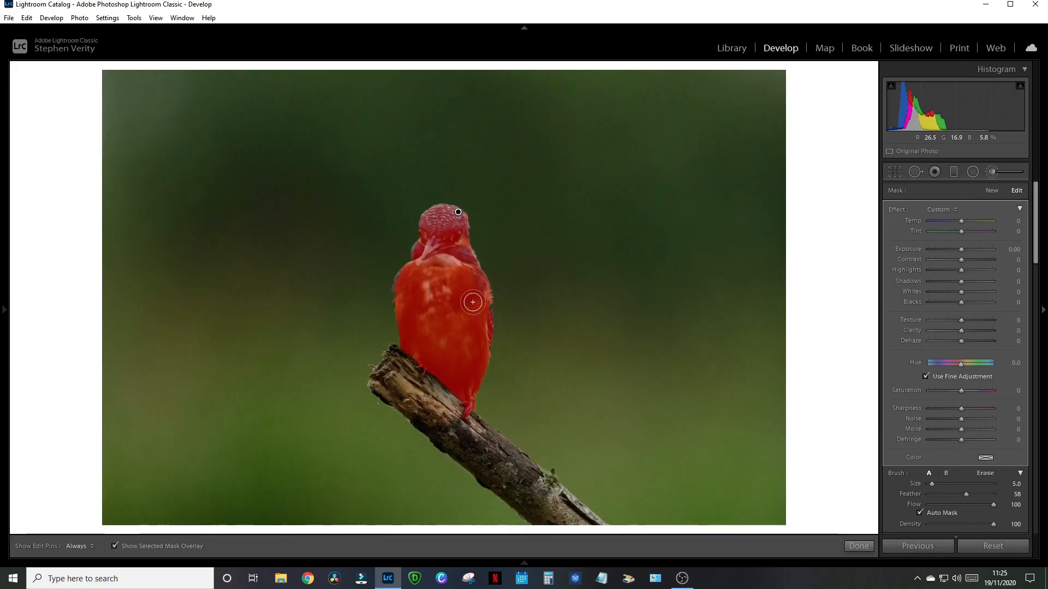
pyautogui.click(114, 545)
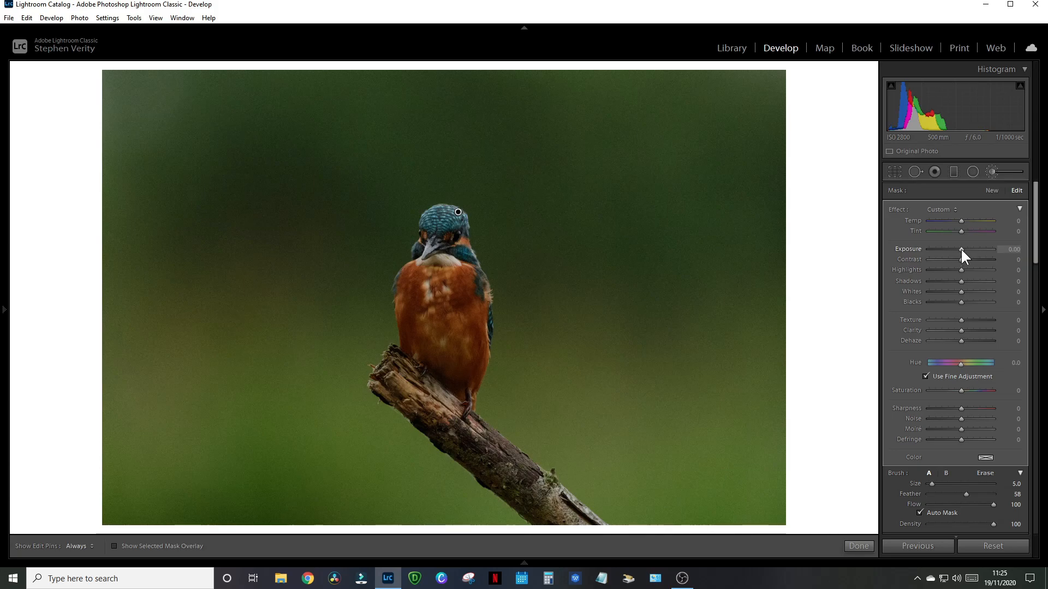
# Set the kingfisher mask's Exposure to 0.60 and Highlights to -44.
pyautogui.moveTo(960, 248); pyautogui.dragTo(962, 249)
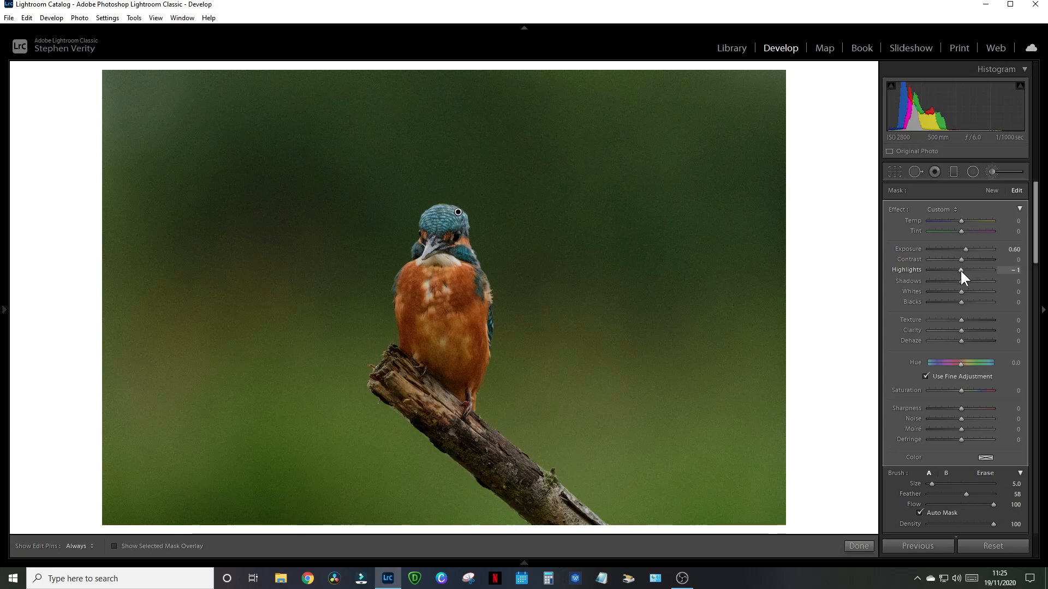
pyautogui.press('Down')
pyautogui.press('Down')
pyautogui.press('Down')
pyautogui.press('Down')
pyautogui.press('Down')
pyautogui.press('Down')
pyautogui.press('Down')
pyautogui.press('Down')
pyautogui.press('Down')
pyautogui.press('Down')
pyautogui.press('Down')
pyautogui.moveTo(951, 270); pyautogui.dragTo(950, 270)
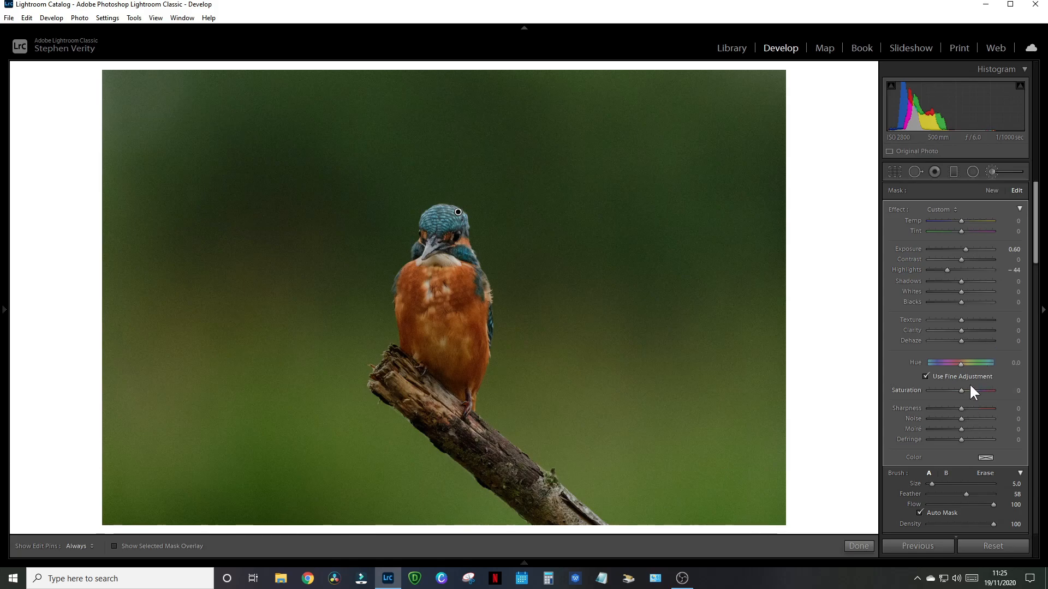
# Set the kingfisher mask's Clarity to 25 and Texture to 26, and inspect the feather detail up close.
pyautogui.moveTo(961, 328); pyautogui.dragTo(968, 330)
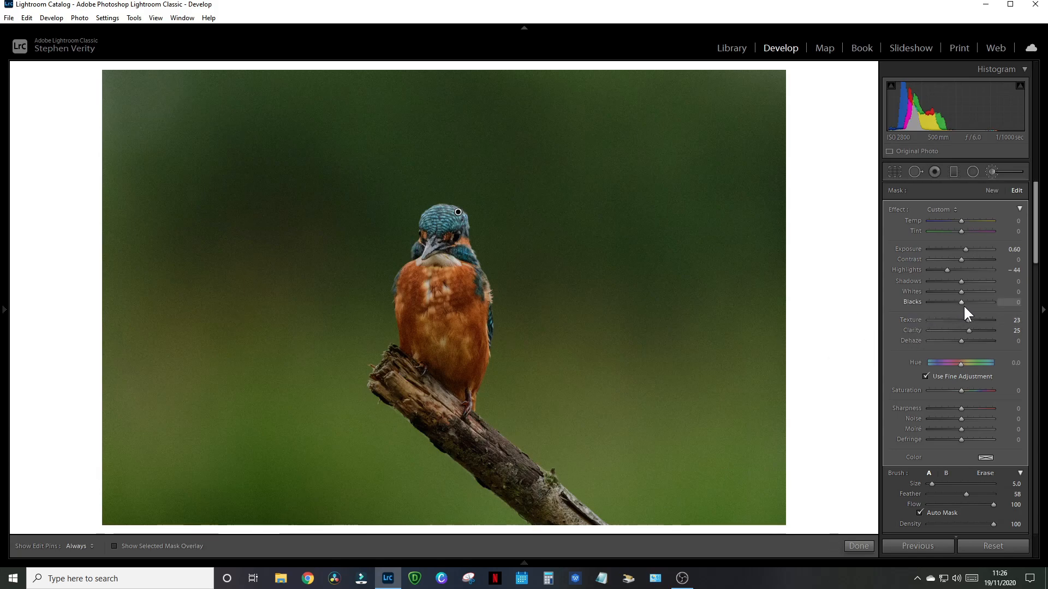
pyautogui.moveTo(968, 319); pyautogui.dragTo(968, 319)
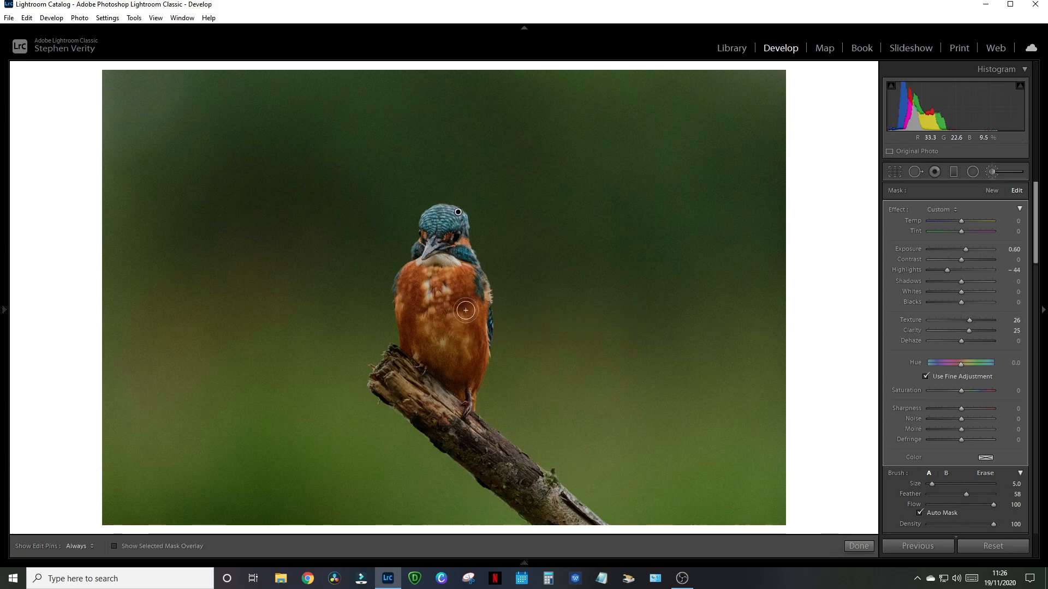
pyautogui.press('z')
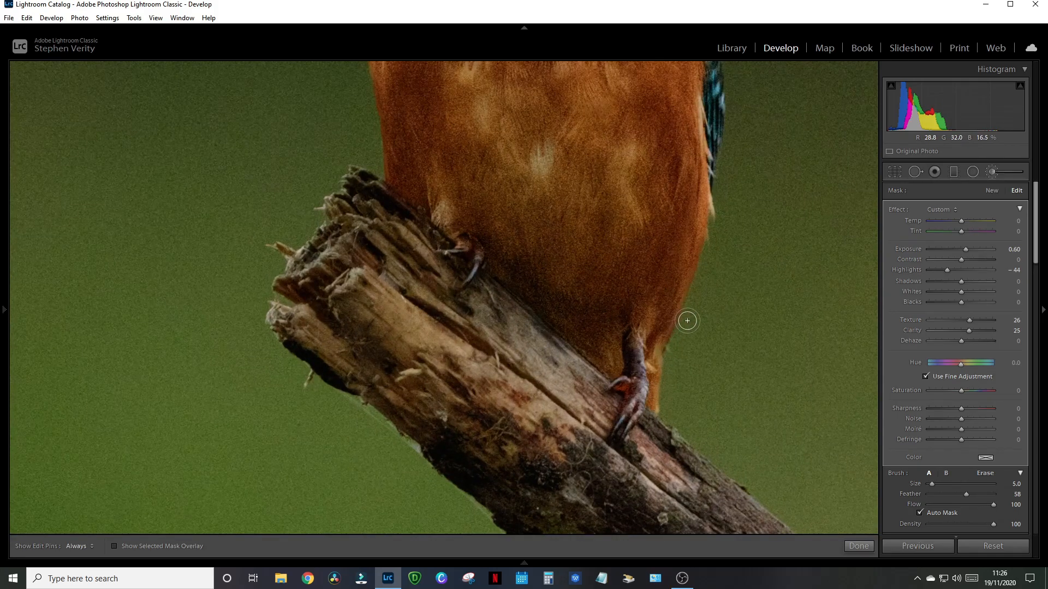
# Set the kingfisher mask's Dehaze to 11 and its Exposure to 0.80.
pyautogui.moveTo(660, 141); pyautogui.dragTo(617, 459)
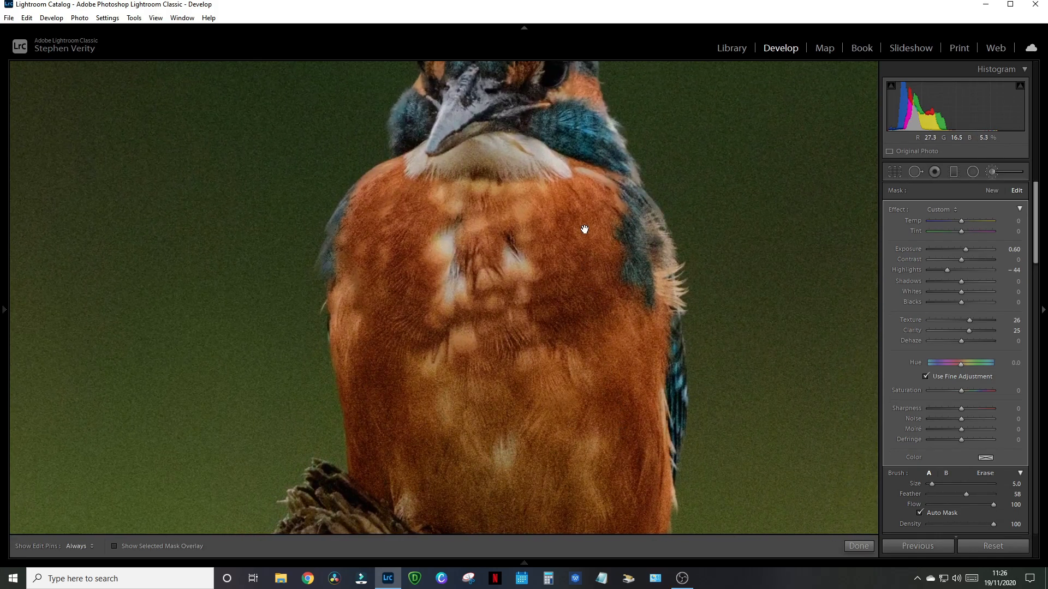
pyautogui.press('z')
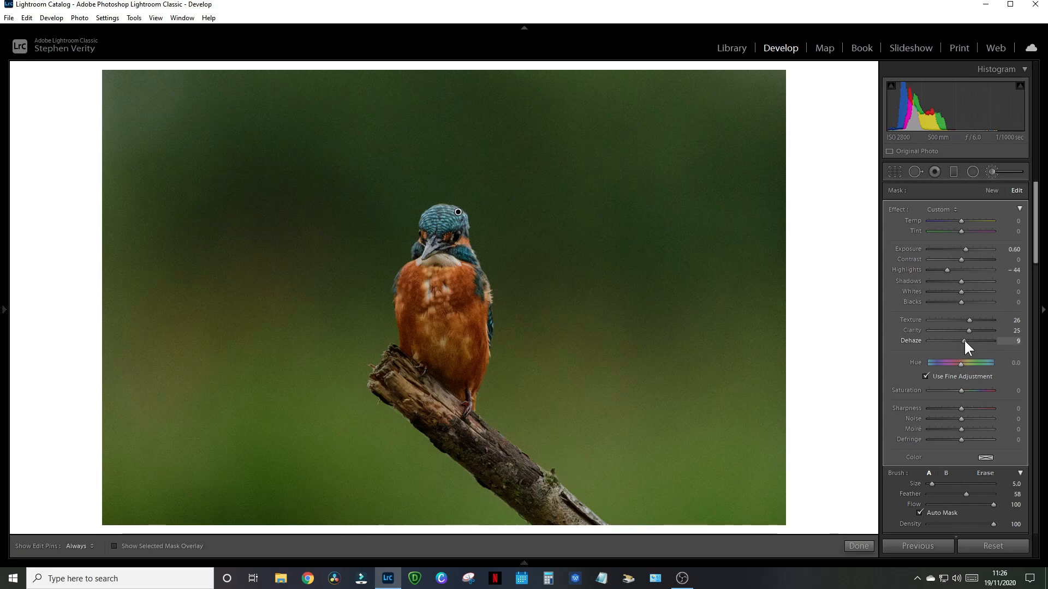
pyautogui.click(964, 340)
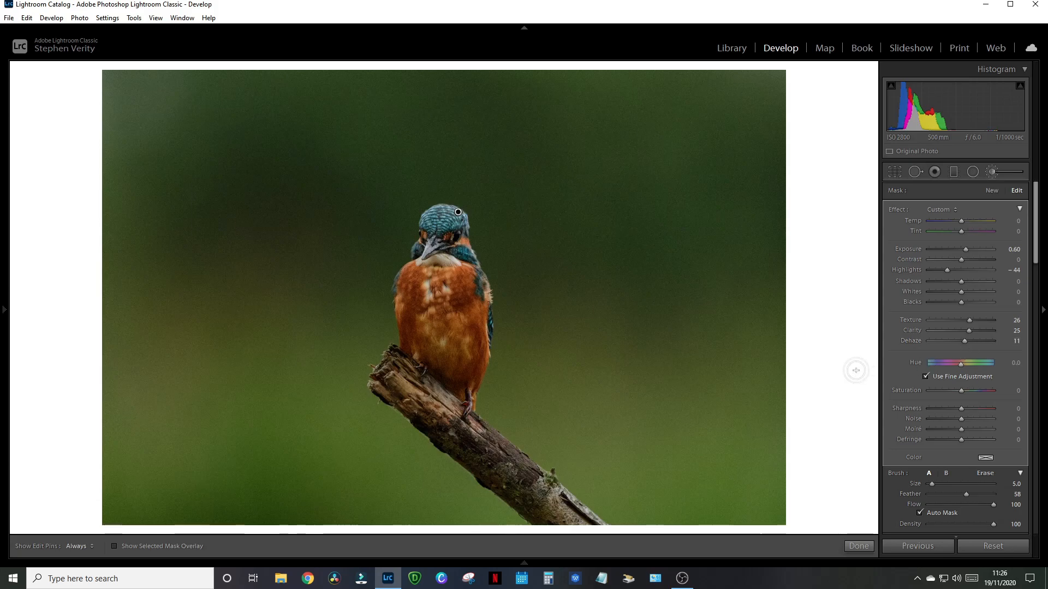
pyautogui.click(968, 249)
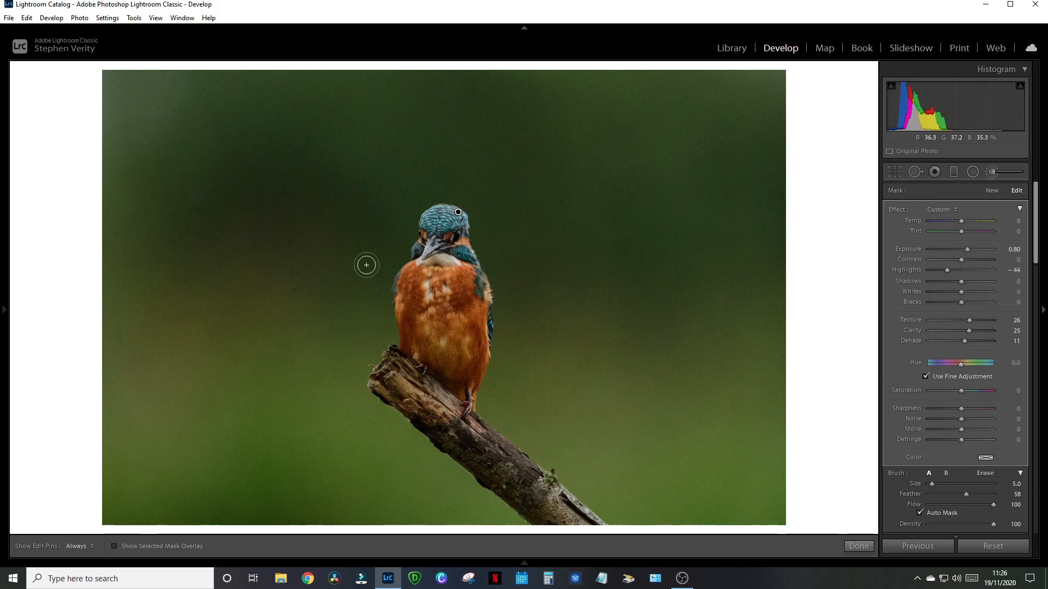
# Create a new brush mask over both of the kingfisher's eyes with brush size 2, showing the overlay only while painting.
pyautogui.hotkey('ctrl', '=')
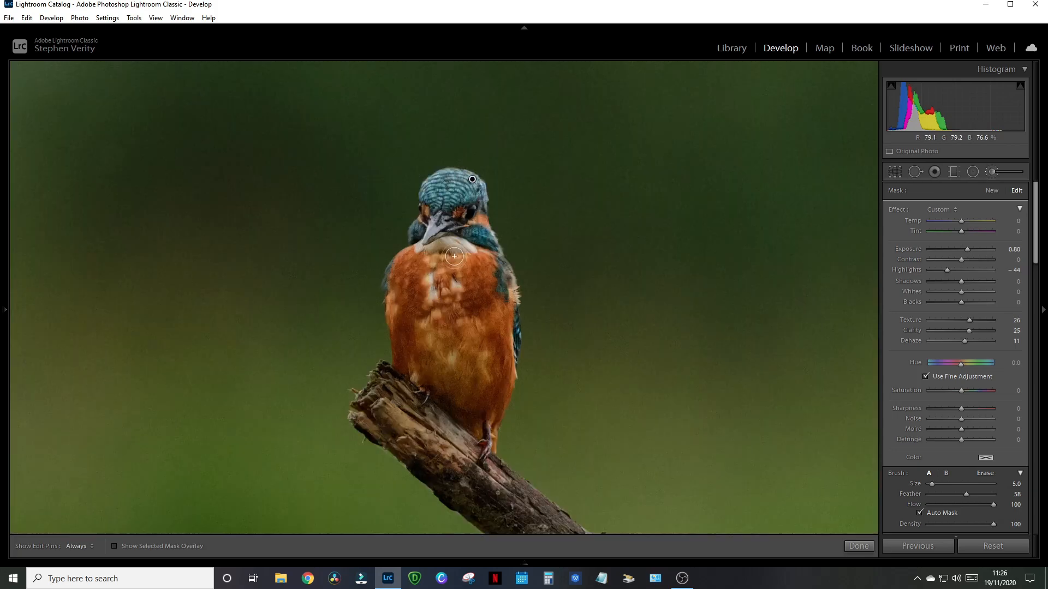
pyautogui.hotkey('ctrl', '=')
pyautogui.moveTo(505, 94); pyautogui.dragTo(483, 317)
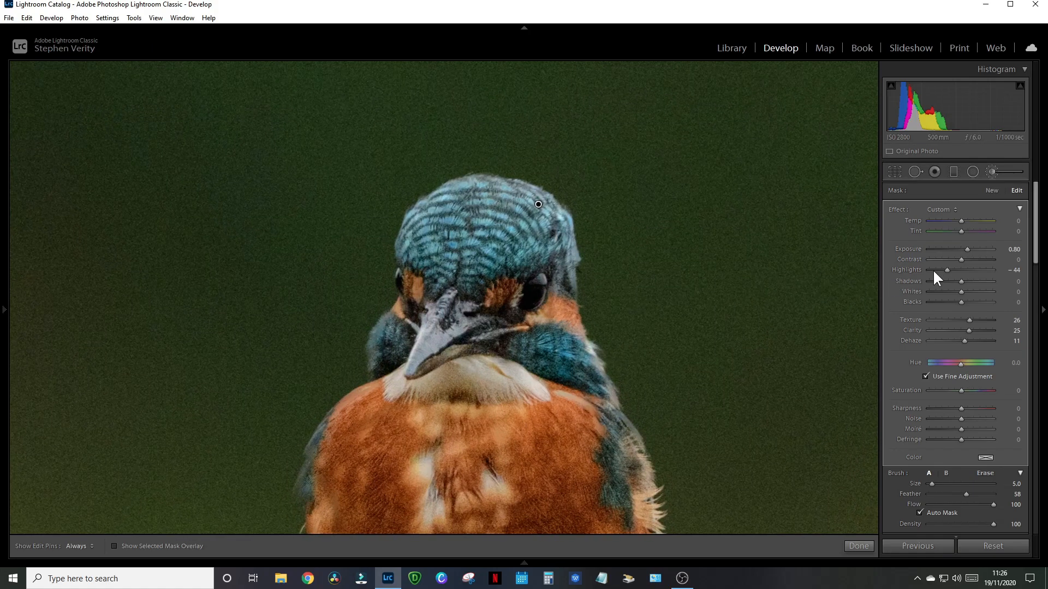
pyautogui.click(991, 190)
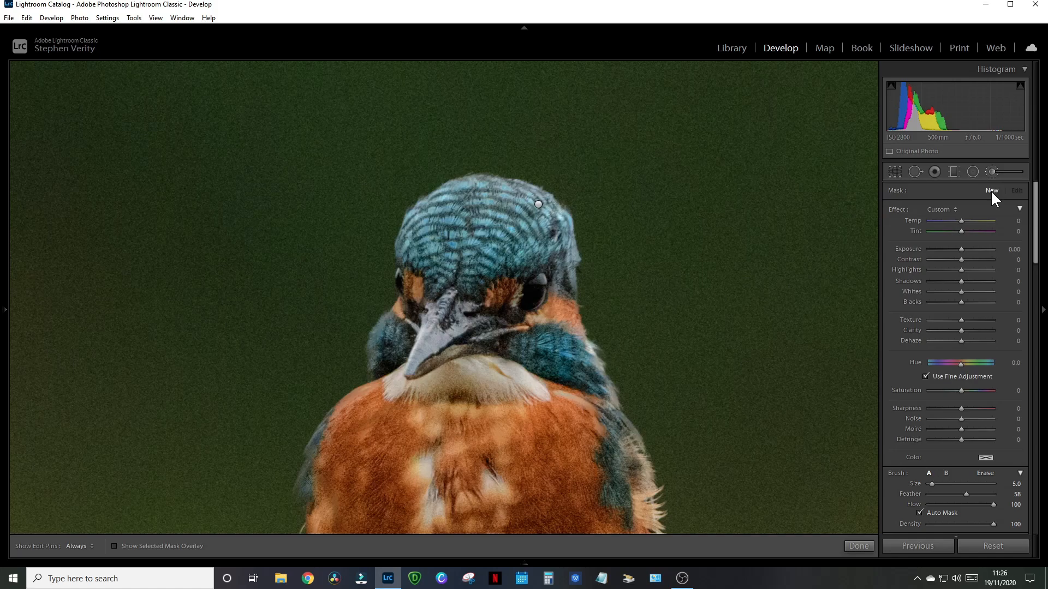
pyautogui.scroll(-4, 537, 288)
pyautogui.click(115, 546)
pyautogui.click(923, 514)
pyautogui.moveTo(525, 303); pyautogui.dragTo(528, 301)
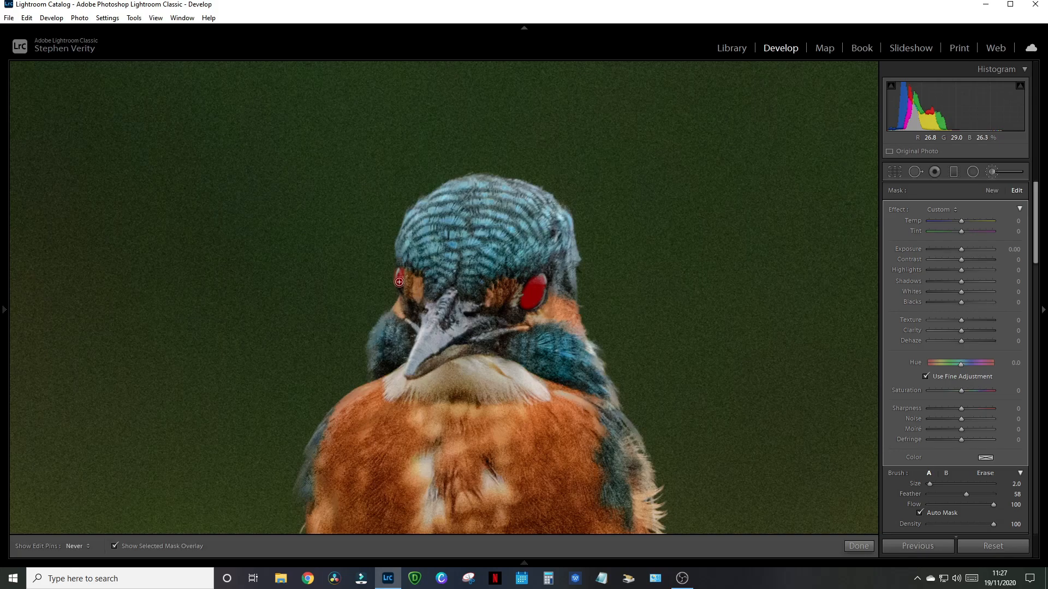
pyautogui.press('h')
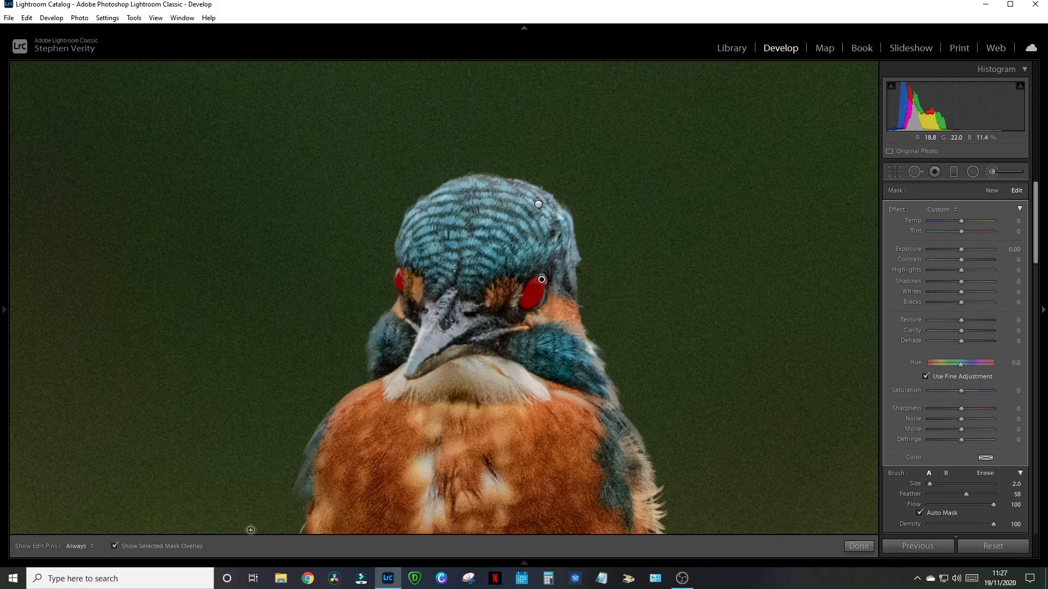
pyautogui.click(114, 547)
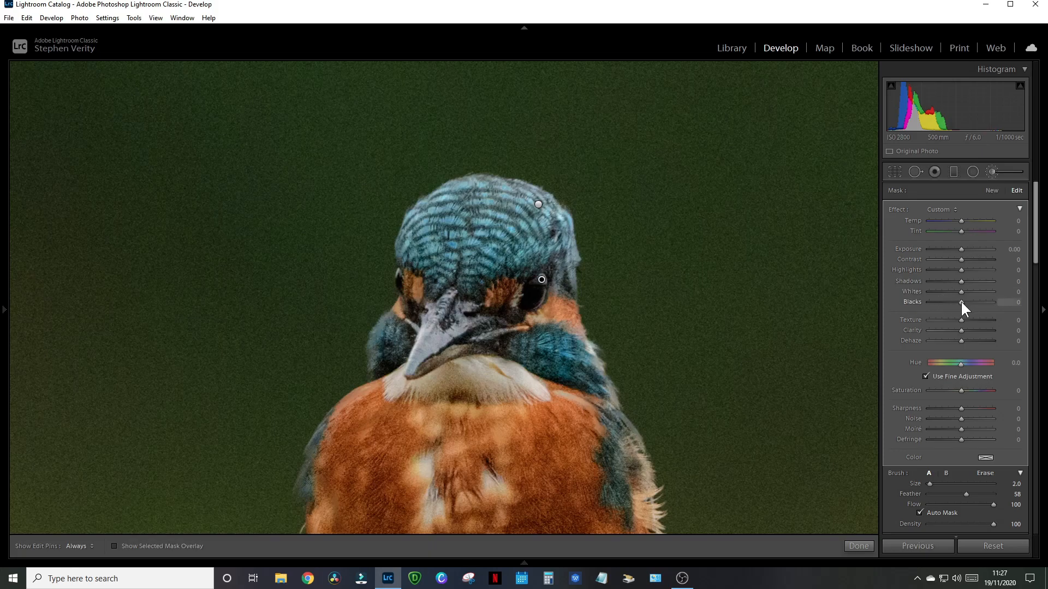
# Set the eye mask's Blacks to -11, Highlights to 26 and Whites to 40, and finish the brush adjustments.
pyautogui.moveTo(959, 300); pyautogui.dragTo(957, 301)
pyautogui.moveTo(966, 272); pyautogui.dragTo(972, 274)
pyautogui.press('z')
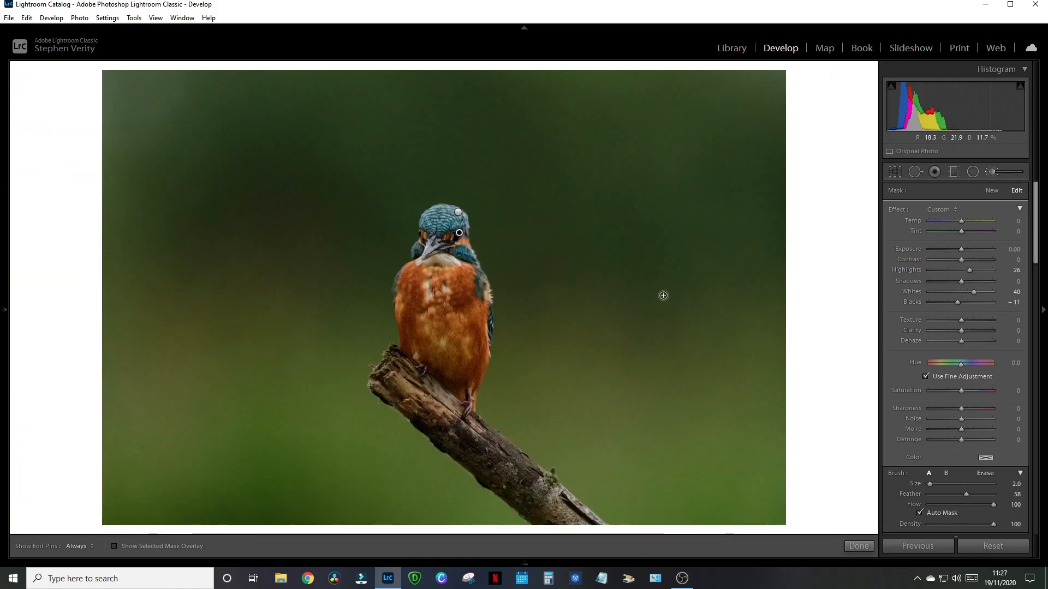
pyautogui.click(857, 546)
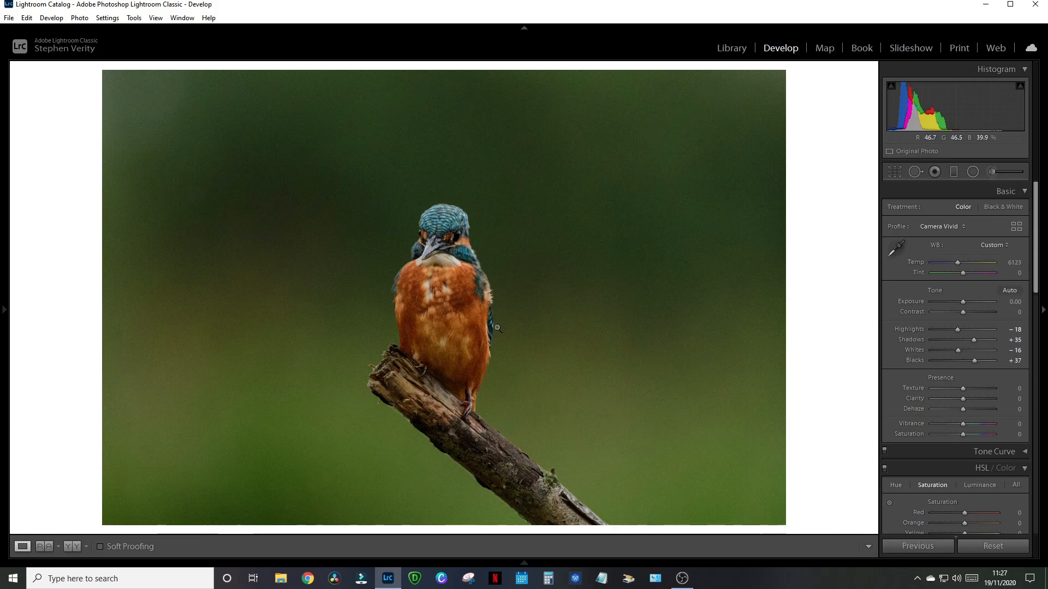
# Compare the photo before and after editing, and examine the branch and the kingfisher's feet up close.
pyautogui.click(69, 546)
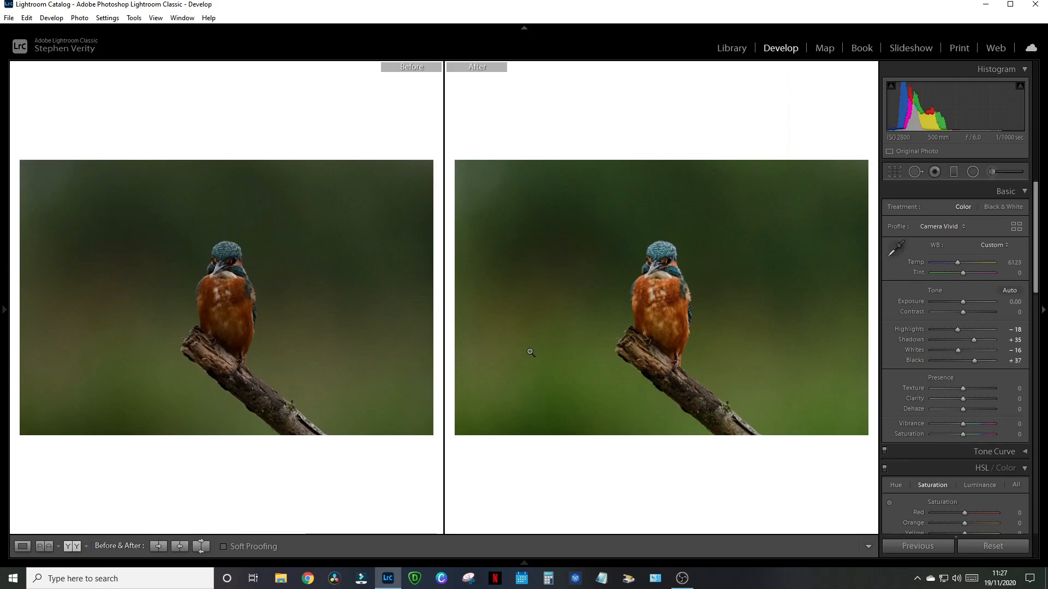
pyautogui.click(23, 547)
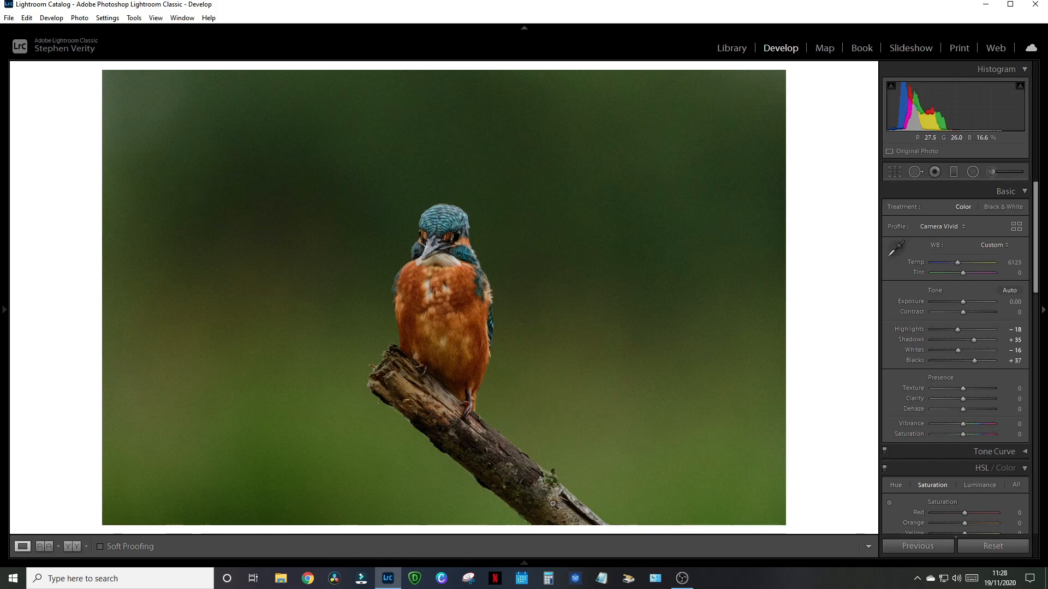
pyautogui.press('z')
pyautogui.click(500, 480)
pyautogui.moveTo(500, 450); pyautogui.dragTo(568, 112)
pyautogui.press('z')
pyautogui.press('z')
pyautogui.press('z')
pyautogui.press('z')
pyautogui.press('z')
pyautogui.press('z')
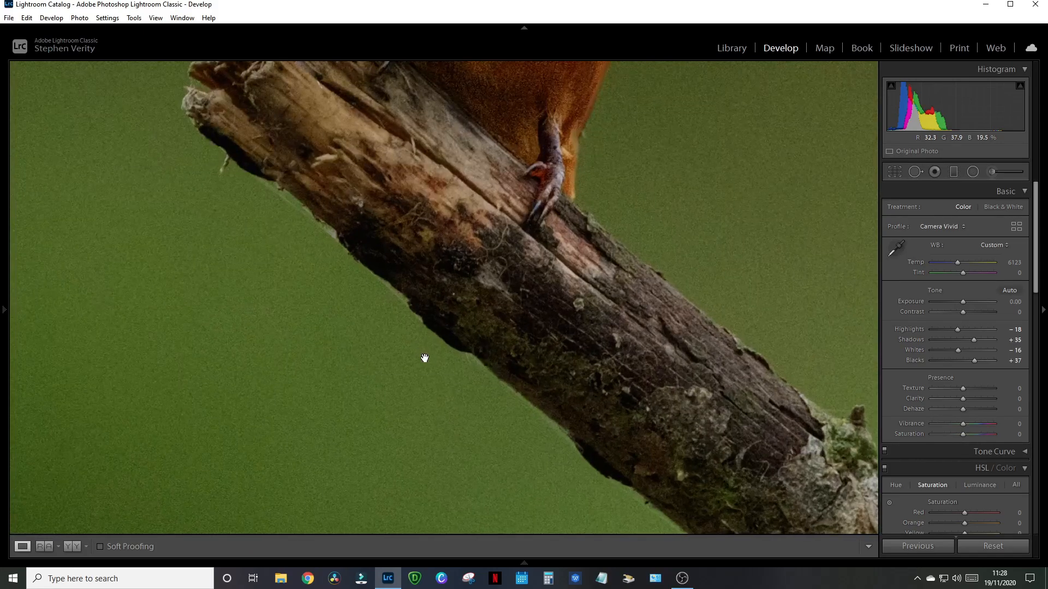
pyautogui.moveTo(377, 163); pyautogui.dragTo(409, 320)
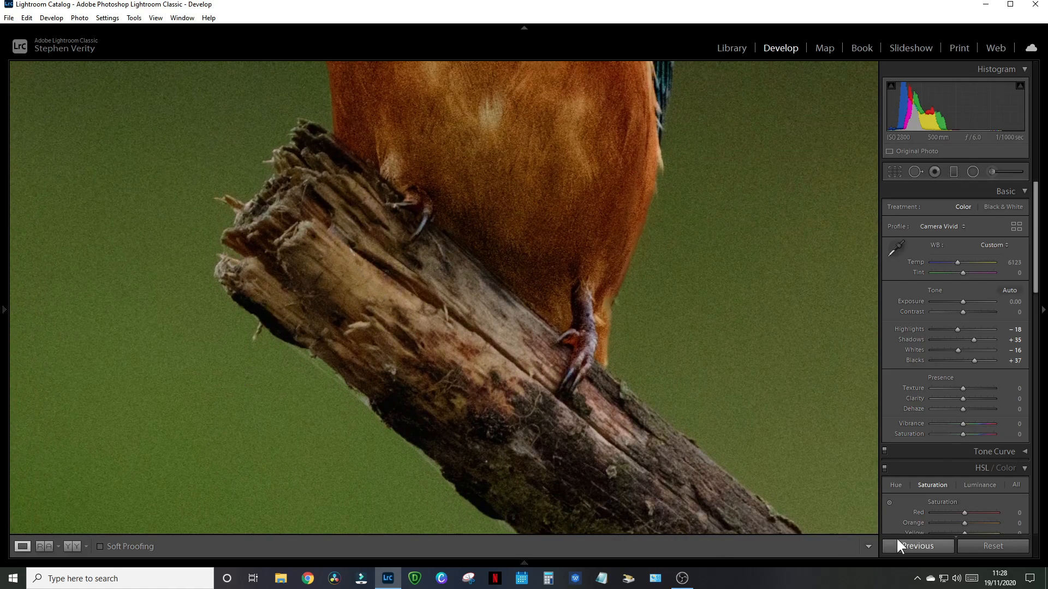
# Start a new brush mask with its overlay shown and paint the upper side of the branch beneath the kingfisher.
pyautogui.click(992, 171)
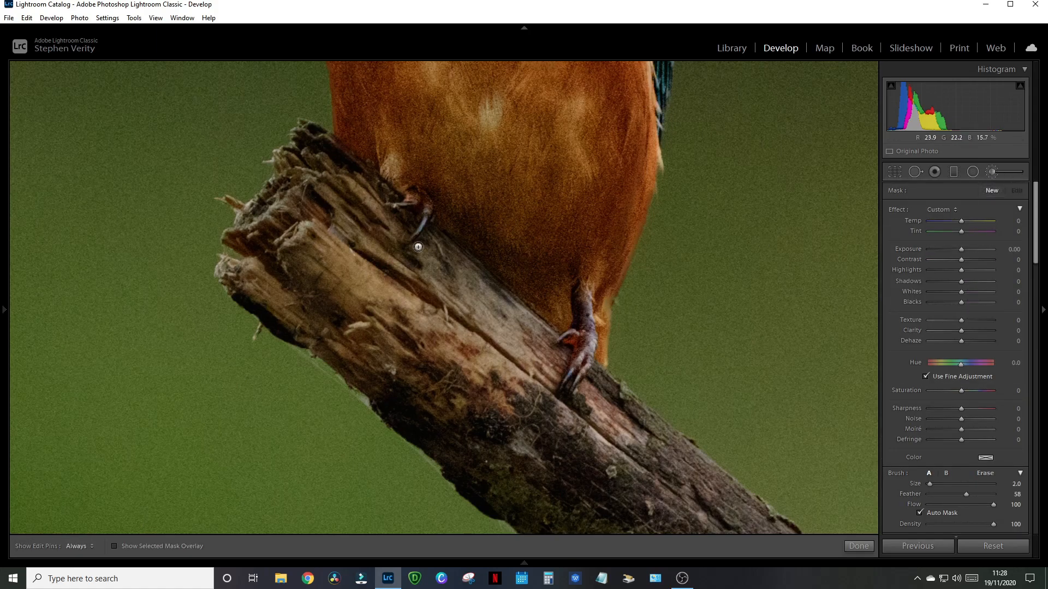
pyautogui.scroll(4, 374, 240)
pyautogui.click(114, 546)
pyautogui.moveTo(310, 142)
pyautogui.mouseDown()
pyautogui.moveTo(369, 186)
pyautogui.moveTo(362, 227)
pyautogui.moveTo(385, 257)
pyautogui.moveTo(404, 264)
pyautogui.moveTo(436, 245)
pyautogui.moveTo(534, 332)
pyautogui.moveTo(450, 259)
pyautogui.moveTo(476, 279)
pyautogui.moveTo(383, 263)
pyautogui.moveTo(373, 226)
pyautogui.moveTo(386, 230)
pyautogui.moveTo(377, 244)
pyautogui.moveTo(404, 276)
pyautogui.mouseUp()
pyautogui.moveTo(467, 314)
pyautogui.mouseDown()
pyautogui.moveTo(548, 361)
pyautogui.moveTo(535, 388)
pyautogui.moveTo(551, 412)
pyautogui.moveTo(576, 416)
pyautogui.moveTo(603, 389)
pyautogui.moveTo(775, 525)
pyautogui.moveTo(651, 469)
pyautogui.moveTo(659, 471)
pyautogui.moveTo(634, 433)
pyautogui.moveTo(602, 430)
pyautogui.moveTo(602, 422)
pyautogui.moveTo(629, 454)
pyautogui.moveTo(522, 424)
pyautogui.moveTo(503, 343)
pyautogui.moveTo(503, 378)
pyautogui.moveTo(452, 327)
pyautogui.moveTo(342, 269)
pyautogui.moveTo(296, 162)
pyautogui.moveTo(255, 215)
pyautogui.mouseUp()
pyautogui.scroll(-2, 251, 215)
pyautogui.press('h')
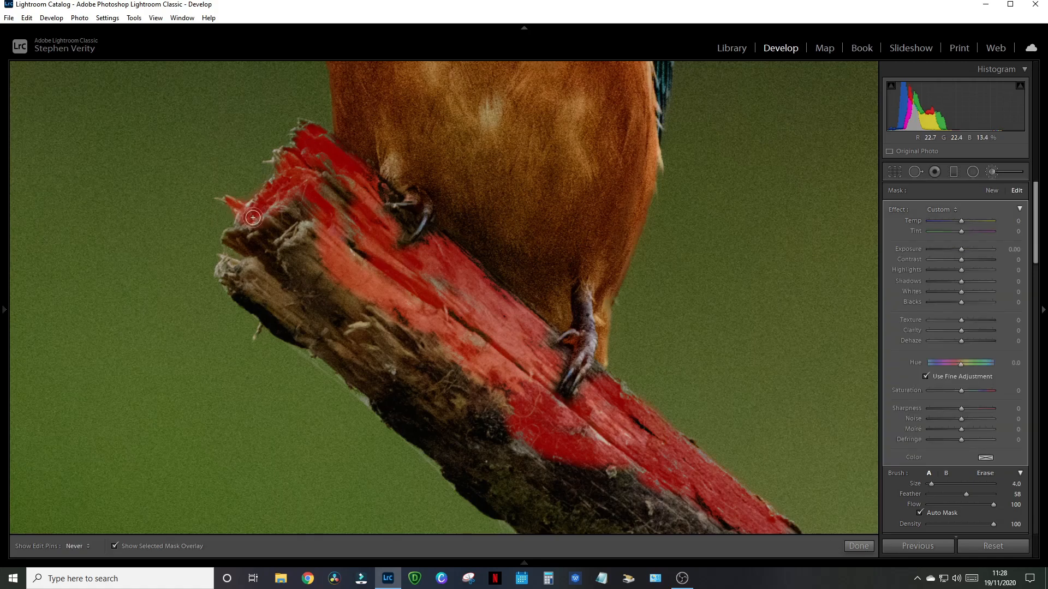
# Extend the branch mask over the rest of the broken end and the branch's lower side.
pyautogui.moveTo(234, 235)
pyautogui.mouseDown()
pyautogui.moveTo(252, 268)
pyautogui.moveTo(225, 262)
pyautogui.moveTo(222, 274)
pyautogui.moveTo(236, 290)
pyautogui.moveTo(356, 375)
pyautogui.moveTo(472, 491)
pyautogui.moveTo(533, 531)
pyautogui.moveTo(383, 378)
pyautogui.moveTo(404, 426)
pyautogui.moveTo(448, 451)
pyautogui.moveTo(352, 339)
pyautogui.moveTo(387, 384)
pyautogui.moveTo(312, 320)
pyautogui.moveTo(349, 348)
pyautogui.moveTo(370, 348)
pyautogui.moveTo(316, 278)
pyautogui.moveTo(273, 256)
pyautogui.moveTo(261, 232)
pyautogui.moveTo(294, 295)
pyautogui.moveTo(262, 267)
pyautogui.moveTo(302, 299)
pyautogui.moveTo(306, 316)
pyautogui.moveTo(328, 320)
pyautogui.moveTo(287, 313)
pyautogui.moveTo(234, 271)
pyautogui.moveTo(285, 316)
pyautogui.mouseUp()
pyautogui.moveTo(268, 236)
pyautogui.mouseDown()
pyautogui.moveTo(315, 188)
pyautogui.moveTo(287, 221)
pyautogui.moveTo(249, 225)
pyautogui.moveTo(323, 205)
pyautogui.moveTo(323, 159)
pyautogui.moveTo(347, 218)
pyautogui.moveTo(352, 170)
pyautogui.moveTo(352, 260)
pyautogui.moveTo(328, 172)
pyautogui.moveTo(303, 159)
pyautogui.moveTo(316, 184)
pyautogui.moveTo(318, 269)
pyautogui.moveTo(327, 228)
pyautogui.moveTo(298, 244)
pyautogui.moveTo(341, 300)
pyautogui.moveTo(337, 288)
pyautogui.moveTo(405, 335)
pyautogui.moveTo(379, 301)
pyautogui.moveTo(414, 287)
pyautogui.moveTo(449, 291)
pyautogui.moveTo(410, 271)
pyautogui.moveTo(461, 356)
pyautogui.moveTo(481, 328)
pyautogui.moveTo(434, 308)
pyautogui.moveTo(523, 379)
pyautogui.moveTo(532, 426)
pyautogui.moveTo(460, 356)
pyautogui.moveTo(517, 410)
pyautogui.moveTo(472, 381)
pyautogui.moveTo(413, 382)
pyautogui.moveTo(499, 428)
pyautogui.moveTo(373, 335)
pyautogui.moveTo(534, 478)
pyautogui.moveTo(495, 465)
pyautogui.moveTo(543, 492)
pyautogui.moveTo(469, 440)
pyautogui.moveTo(552, 519)
pyautogui.moveTo(562, 525)
pyautogui.moveTo(521, 458)
pyautogui.moveTo(599, 469)
pyautogui.moveTo(660, 511)
pyautogui.moveTo(728, 523)
pyautogui.moveTo(619, 519)
pyautogui.moveTo(600, 511)
pyautogui.moveTo(640, 503)
pyautogui.moveTo(738, 526)
pyautogui.moveTo(648, 465)
pyautogui.moveTo(623, 421)
pyautogui.moveTo(622, 435)
pyautogui.moveTo(542, 456)
pyautogui.moveTo(516, 434)
pyautogui.mouseUp()
pyautogui.scroll(3, 437, 372)
# Refine the branch mask tightly around the kingfisher's claws, starting with brush size 2.
pyautogui.scroll(-5, 406, 271)
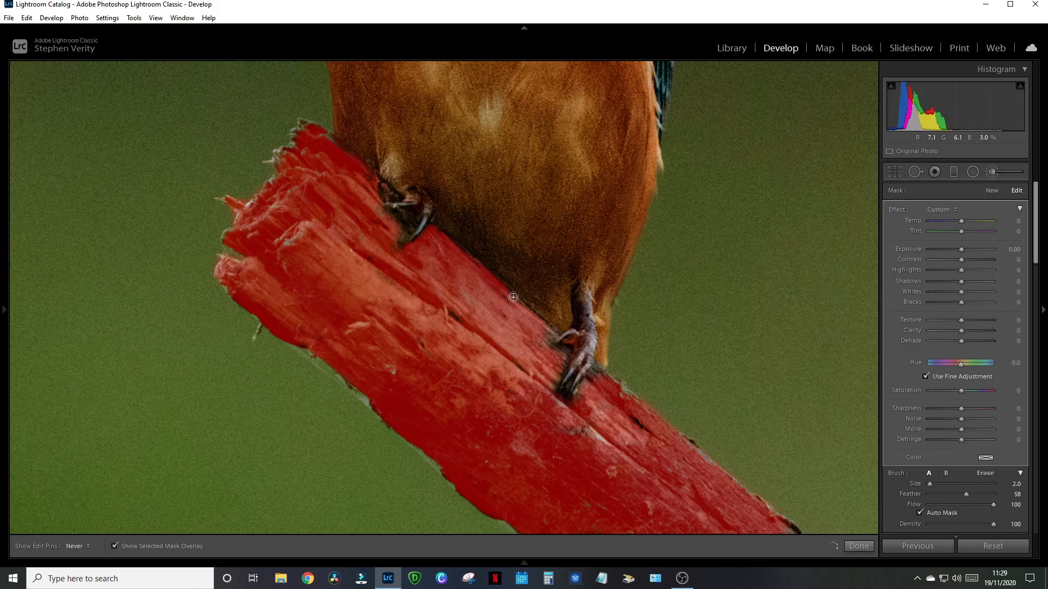
pyautogui.press('h')
pyautogui.press('h')
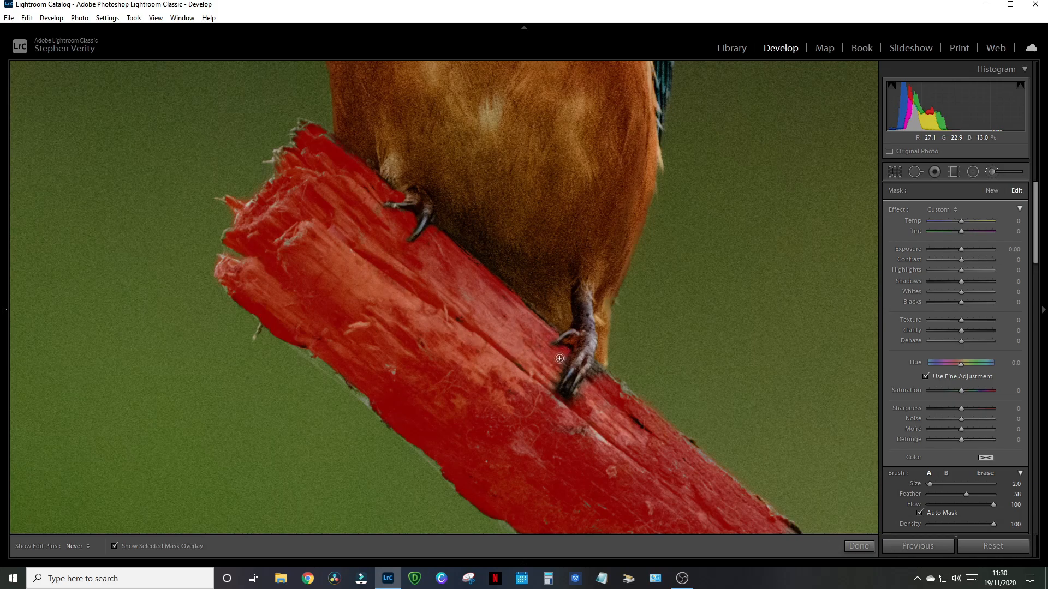
pyautogui.moveTo(555, 376); pyautogui.dragTo(552, 388)
pyautogui.press('h')
pyautogui.press('h')
pyautogui.press('h')
pyautogui.scroll(-2, 563, 398)
pyautogui.press('h')
# Mask the remaining mossy part of the branch down to the photo's edge with brush sizes 5 to 9, and hide the overlay.
pyautogui.scroll(3, 647, 430)
pyautogui.press('space')
pyautogui.moveTo(650, 484)
pyautogui.mouseDown()
pyautogui.moveTo(358, 159)
pyautogui.moveTo(405, 237)
pyautogui.mouseUp()
pyautogui.scroll(2, 334, 226)
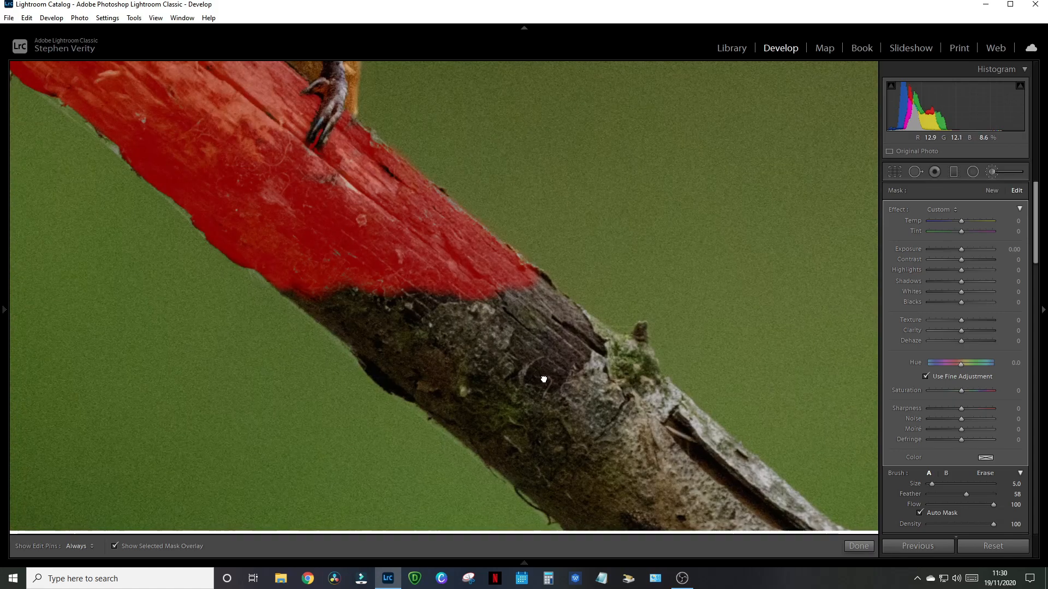
pyautogui.press('space')
pyautogui.moveTo(530, 369); pyautogui.dragTo(423, 263)
pyautogui.press('h')
pyautogui.moveTo(185, 180)
pyautogui.mouseDown()
pyautogui.moveTo(472, 410)
pyautogui.moveTo(720, 418)
pyautogui.moveTo(636, 345)
pyautogui.moveTo(714, 414)
pyautogui.moveTo(650, 377)
pyautogui.moveTo(575, 303)
pyautogui.moveTo(586, 314)
pyautogui.moveTo(539, 265)
pyautogui.moveTo(528, 224)
pyautogui.moveTo(528, 263)
pyautogui.moveTo(514, 234)
pyautogui.moveTo(479, 223)
pyautogui.moveTo(419, 167)
pyautogui.moveTo(476, 209)
pyautogui.moveTo(450, 195)
pyautogui.moveTo(486, 221)
pyautogui.moveTo(521, 276)
pyautogui.moveTo(646, 384)
pyautogui.moveTo(581, 357)
pyautogui.moveTo(601, 387)
pyautogui.moveTo(580, 341)
pyautogui.moveTo(347, 175)
pyautogui.moveTo(377, 172)
pyautogui.moveTo(287, 135)
pyautogui.moveTo(279, 183)
pyautogui.moveTo(255, 194)
pyautogui.moveTo(330, 264)
pyautogui.moveTo(368, 280)
pyautogui.moveTo(358, 253)
pyautogui.moveTo(402, 276)
pyautogui.moveTo(421, 300)
pyautogui.moveTo(408, 315)
pyautogui.moveTo(421, 335)
pyautogui.moveTo(648, 415)
pyautogui.moveTo(492, 355)
pyautogui.moveTo(369, 290)
pyautogui.moveTo(543, 412)
pyautogui.moveTo(627, 407)
pyautogui.moveTo(517, 356)
pyautogui.mouseUp()
pyautogui.scroll(4, 533, 347)
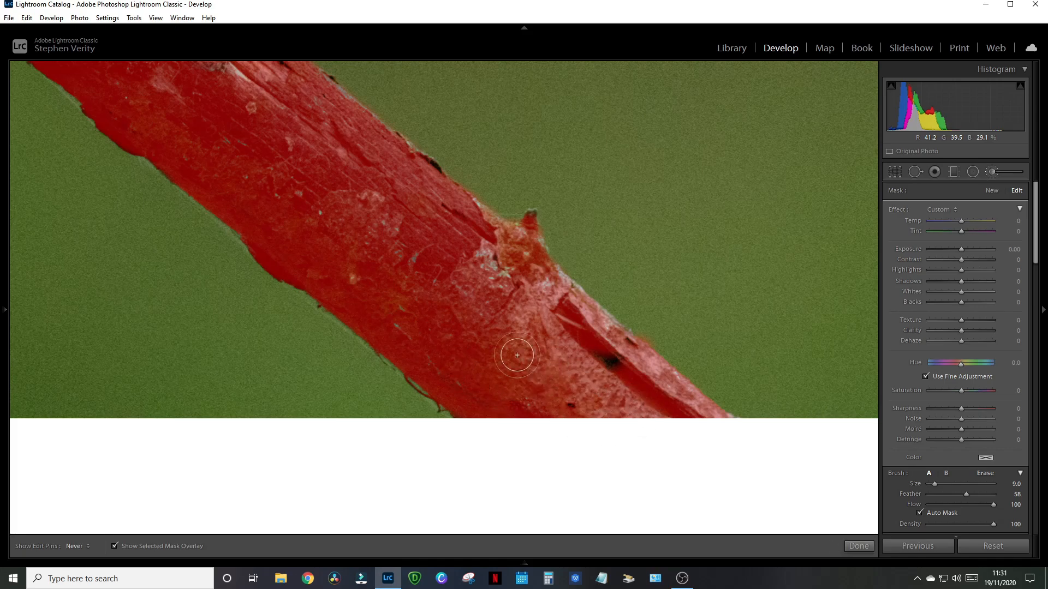
pyautogui.press('z')
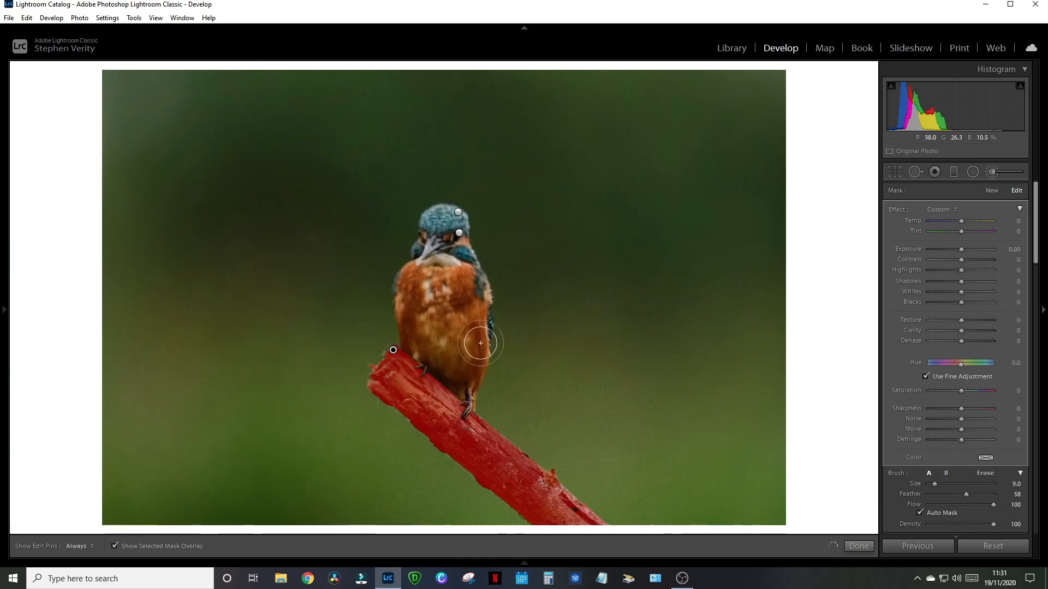
pyautogui.click(113, 546)
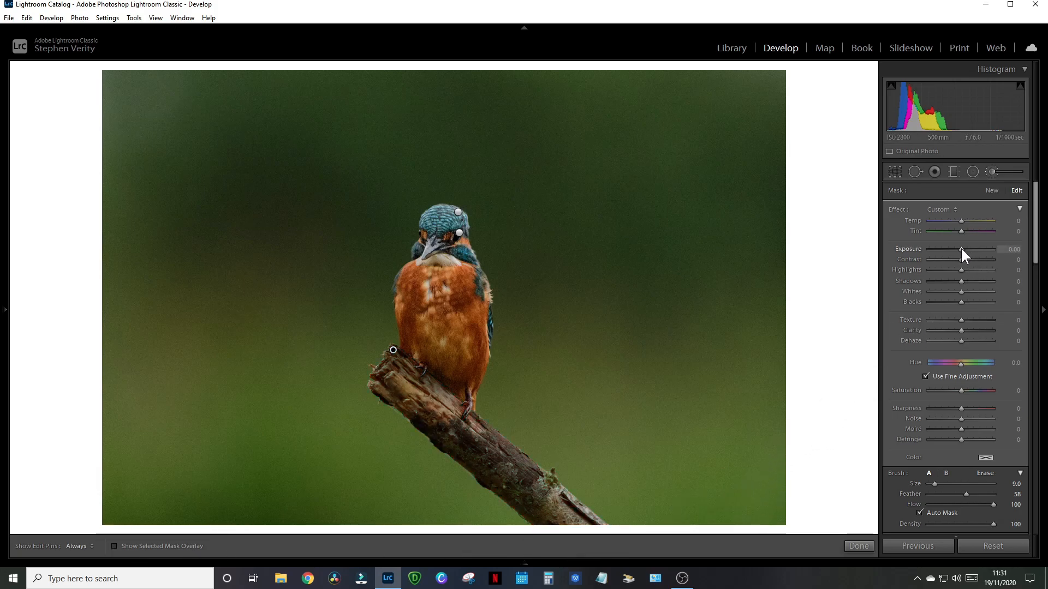
# Set the branch mask's Exposure to 0.80, Texture to 37, Clarity to 32, Shadows to 18, Blacks to 13 and Highlights to -25.
pyautogui.moveTo(961, 248); pyautogui.dragTo(963, 250)
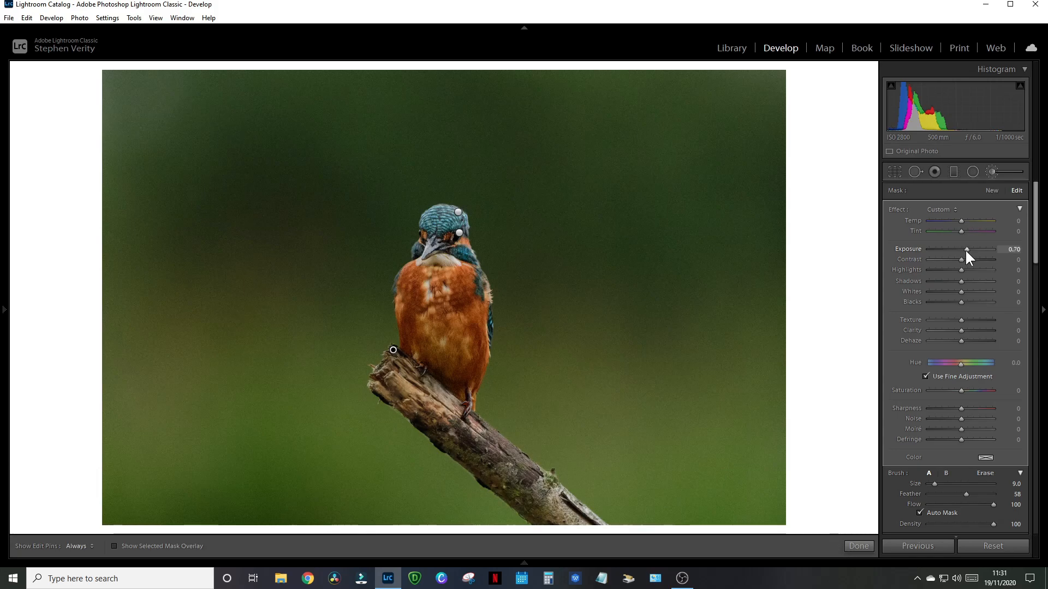
pyautogui.moveTo(965, 249); pyautogui.dragTo(965, 249)
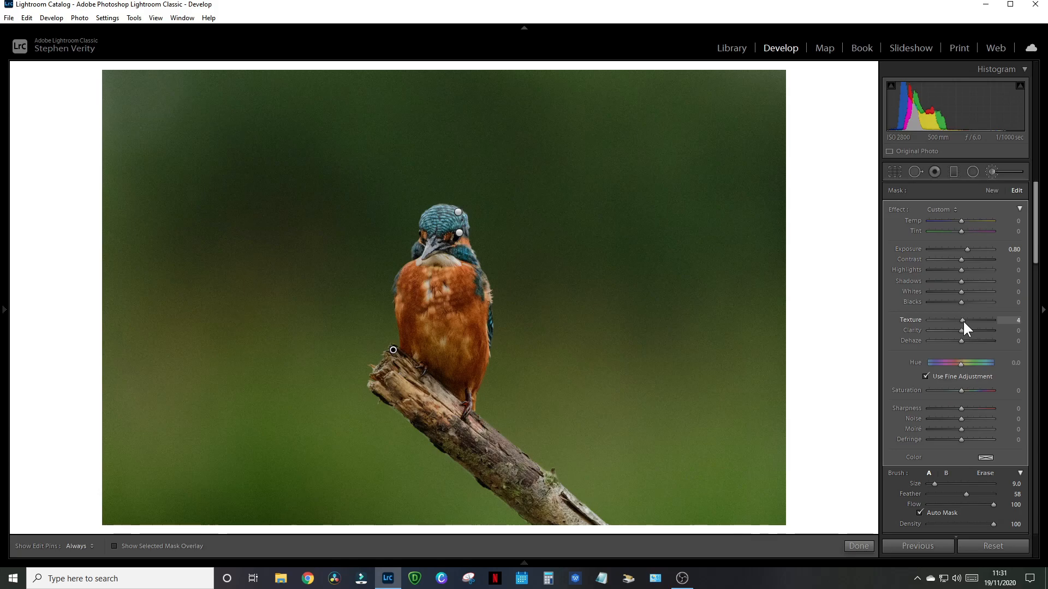
pyautogui.moveTo(972, 321); pyautogui.dragTo(972, 331)
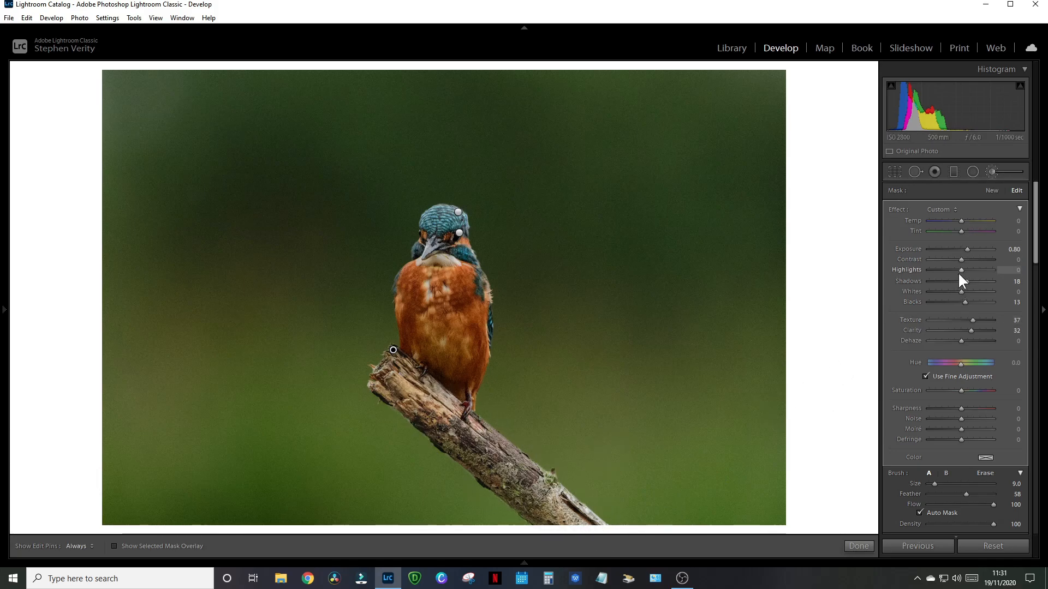
pyautogui.moveTo(959, 270); pyautogui.dragTo(951, 270)
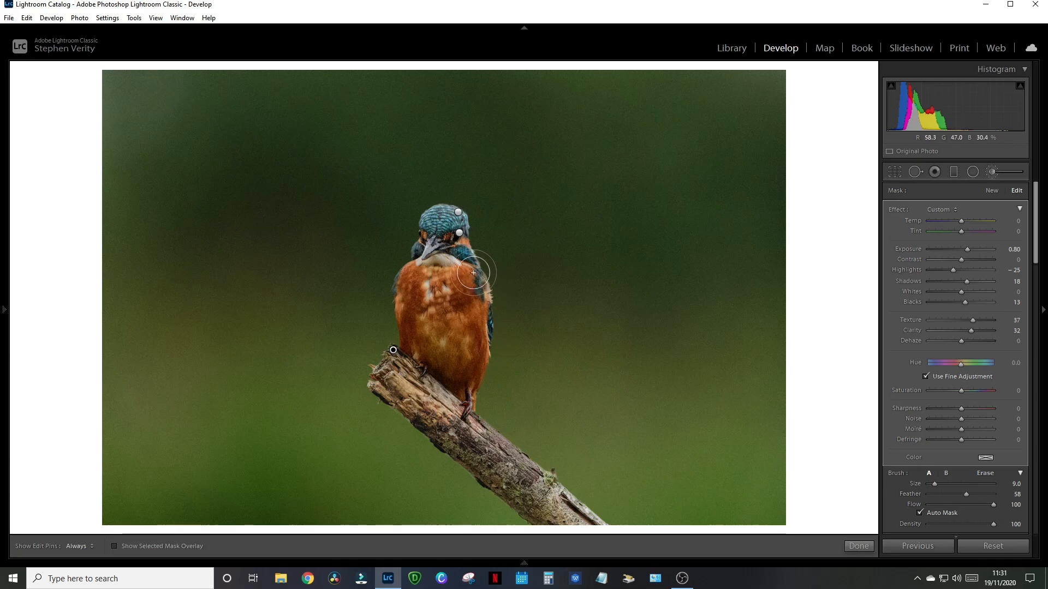
# Reselect the kingfisher's body mask, set its Exposure to 1.00 and finish the brush adjustments.
pyautogui.click(458, 212)
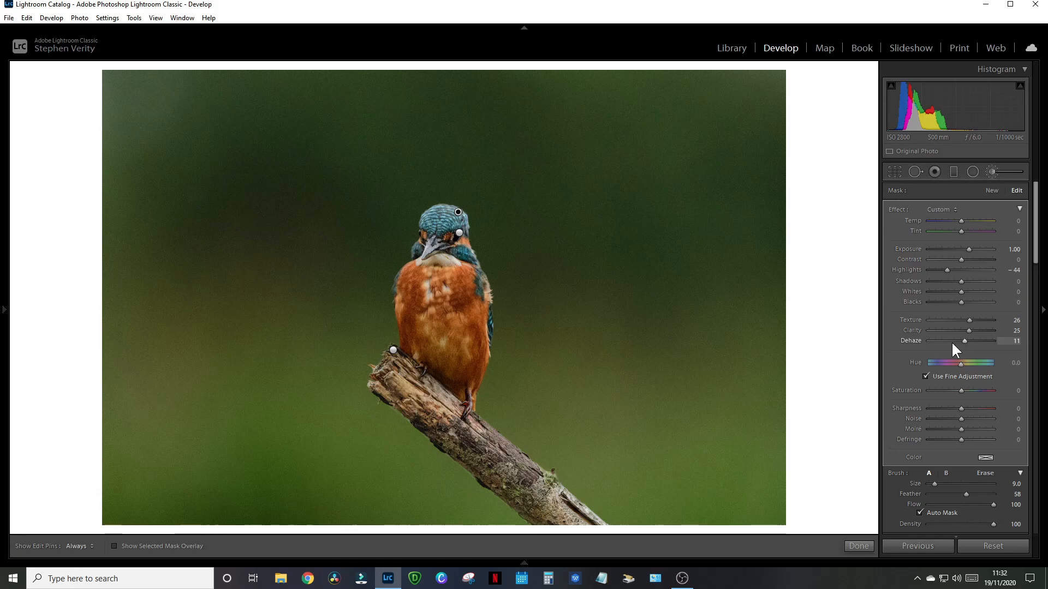
pyautogui.click(859, 547)
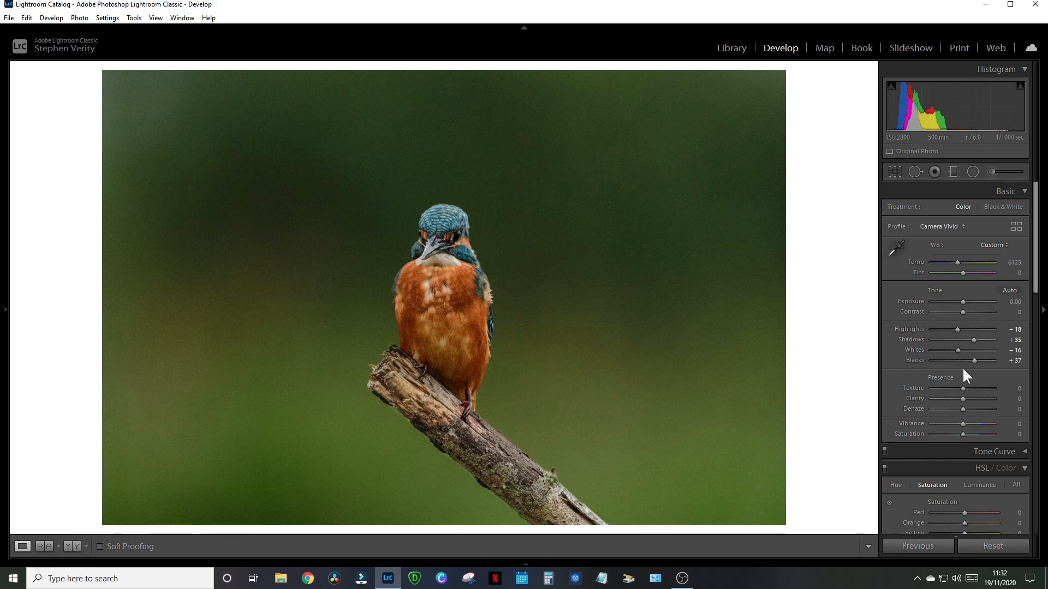
# Set the Blue Primary Saturation in the camera calibration to +60.
pyautogui.scroll(-8, 936, 420)
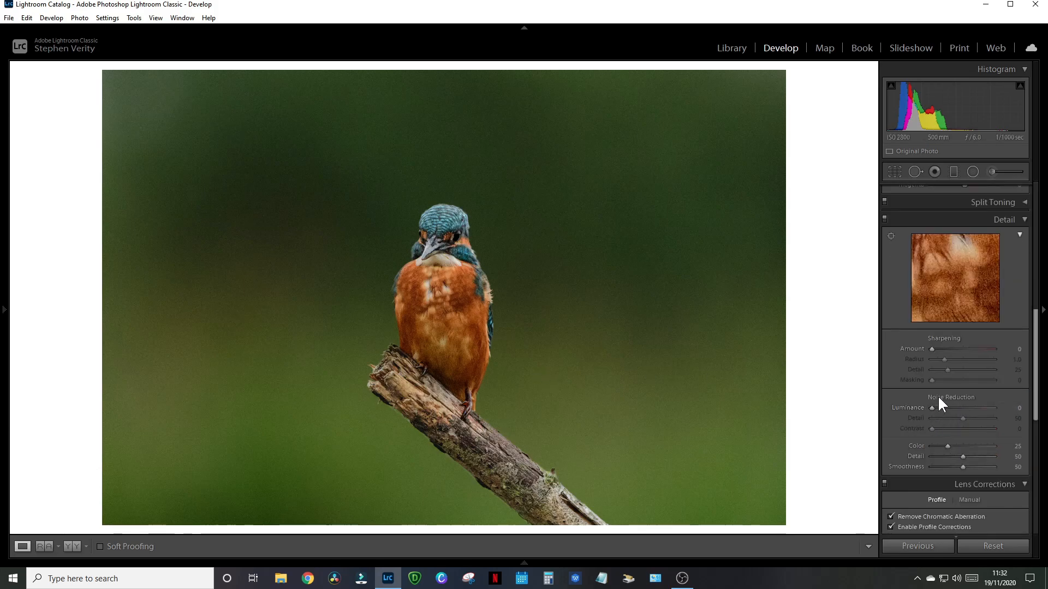
pyautogui.scroll(-6, 938, 403)
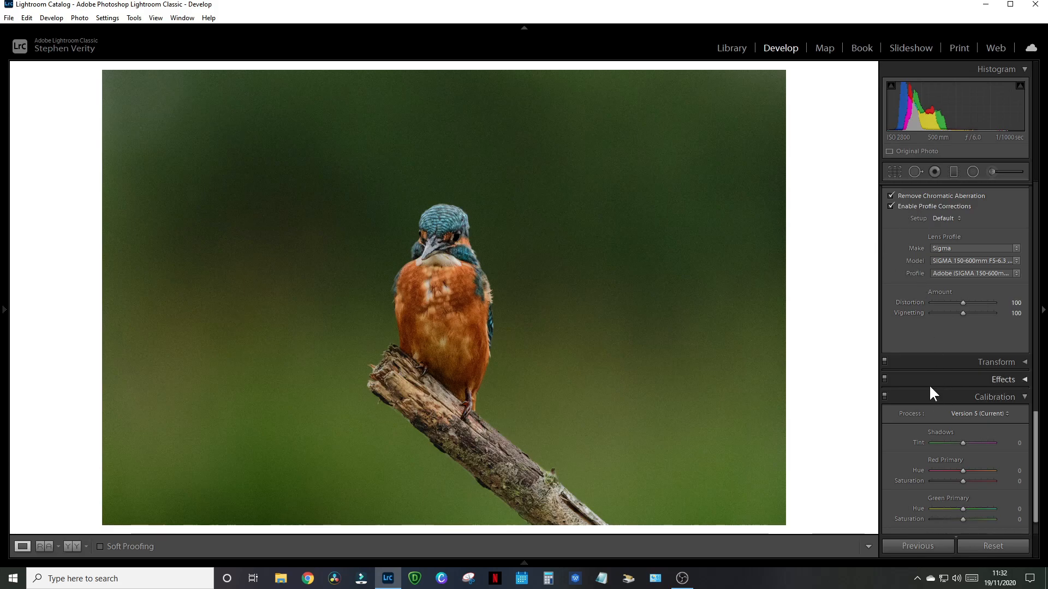
pyautogui.scroll(-2, 980, 329)
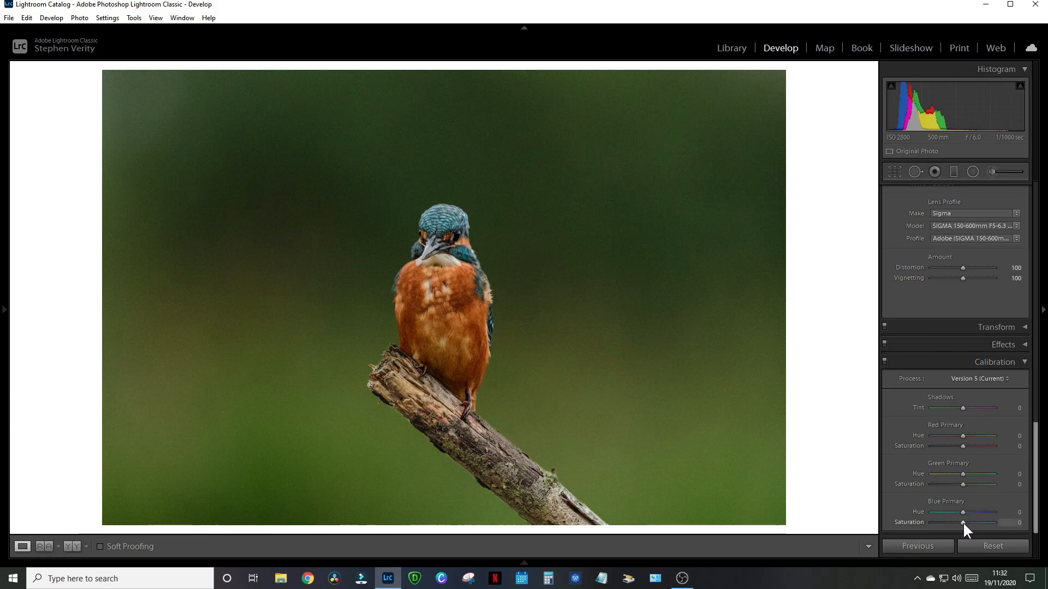
pyautogui.moveTo(964, 522); pyautogui.dragTo(982, 526)
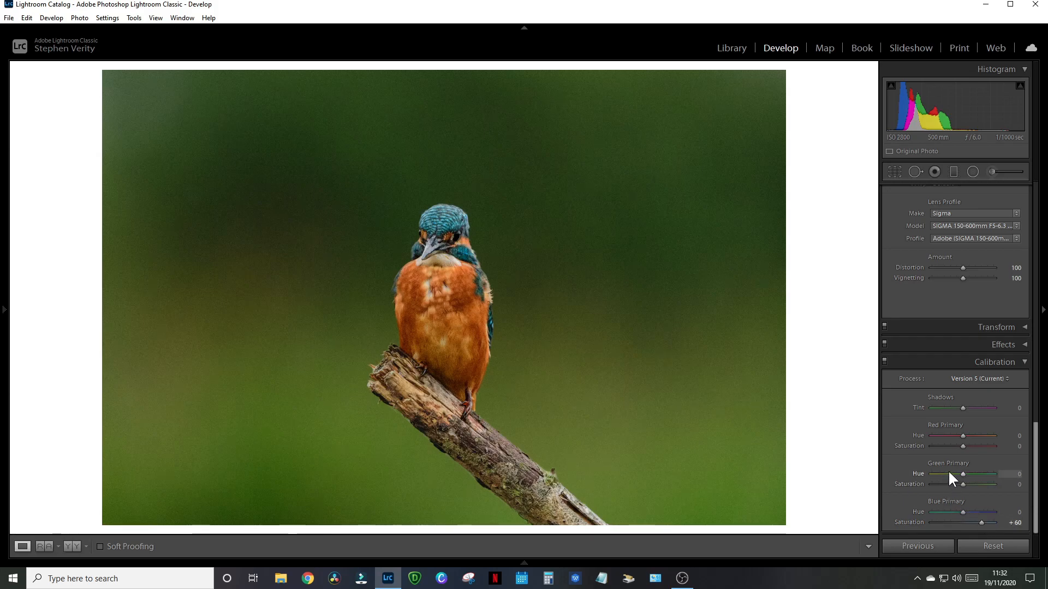
pyautogui.scroll(5, 948, 470)
pyautogui.scroll(4, 948, 469)
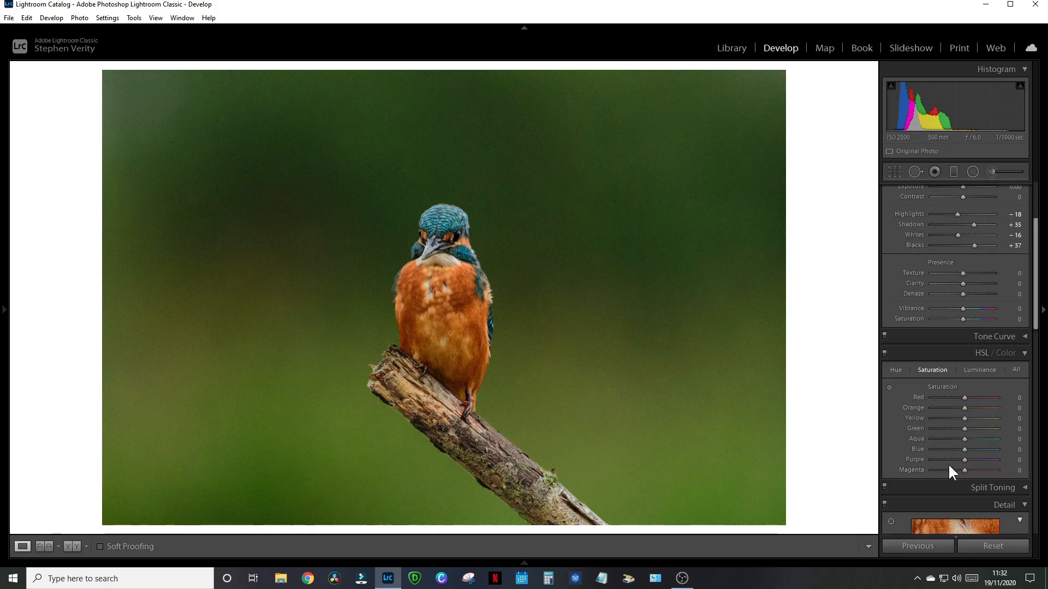
pyautogui.scroll(-1, 948, 465)
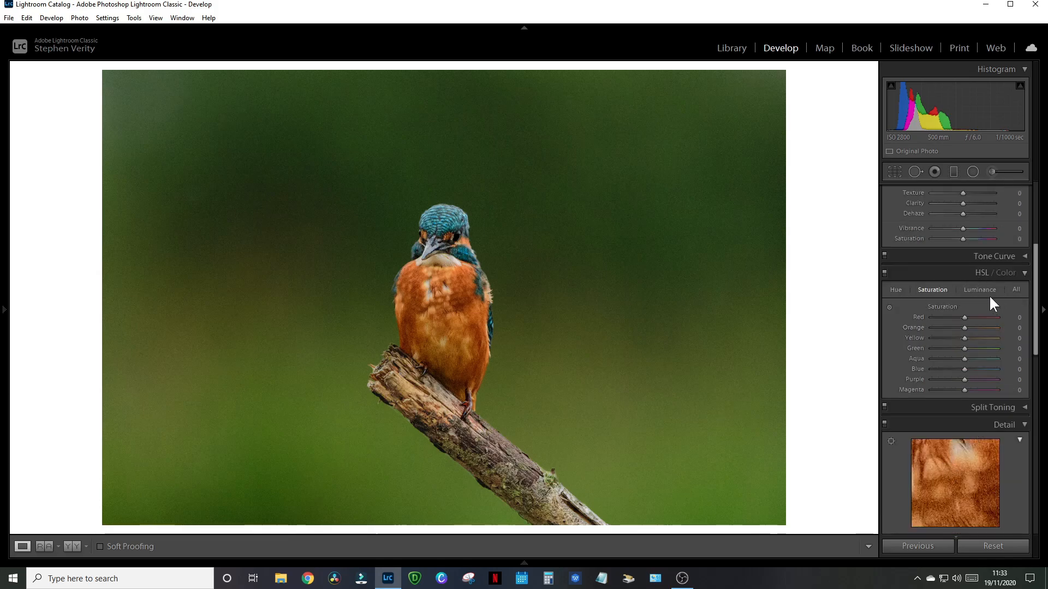
pyautogui.click(1016, 272)
pyautogui.click(987, 272)
pyautogui.click(1004, 273)
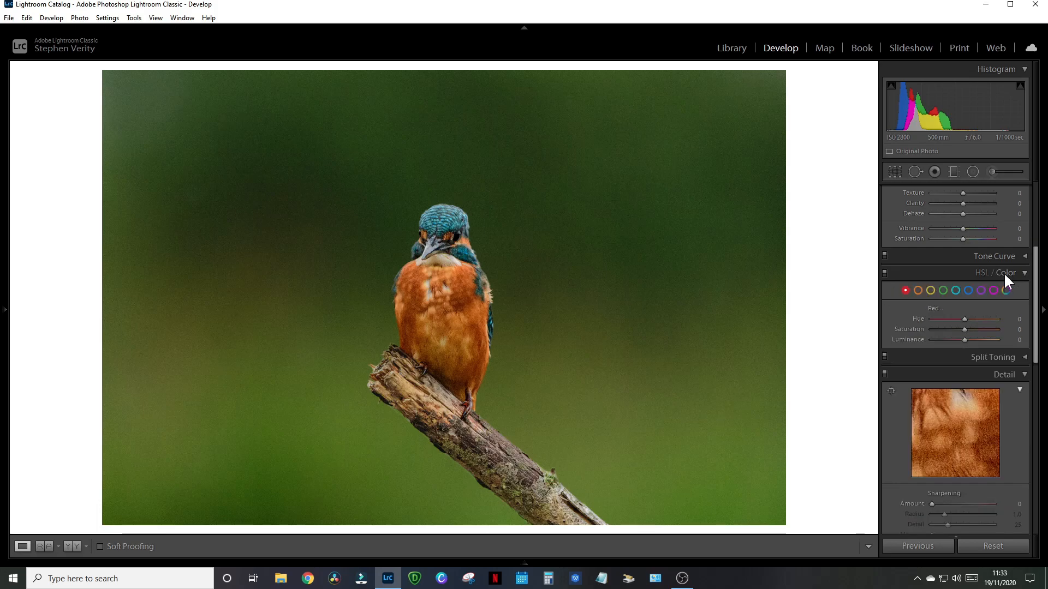
pyautogui.click(1005, 273)
pyautogui.click(983, 272)
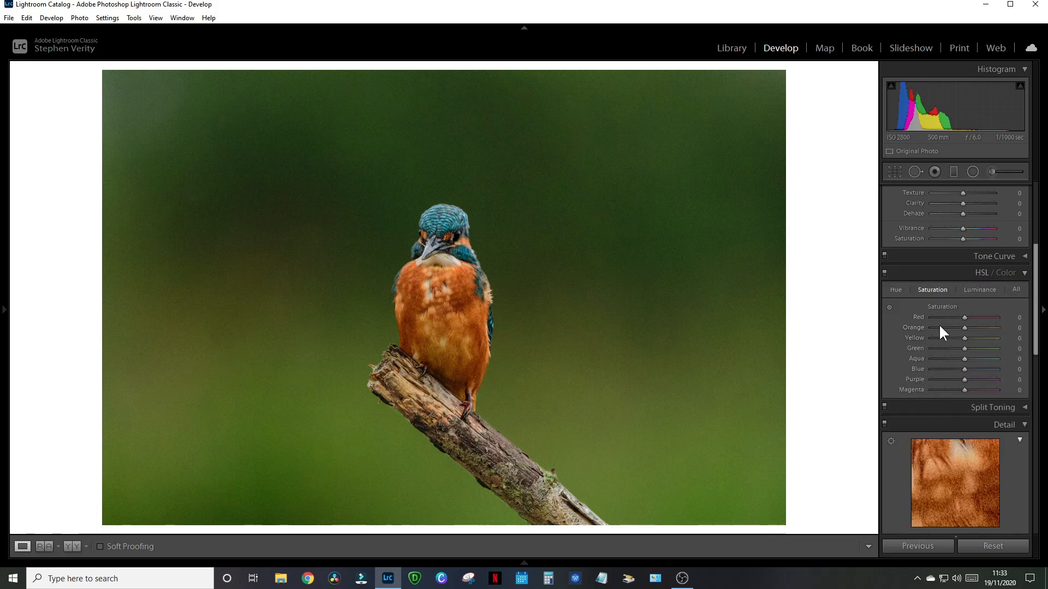
# Set the HSL Hue of Blue to +13 and of Orange to -7.
pyautogui.click(894, 289)
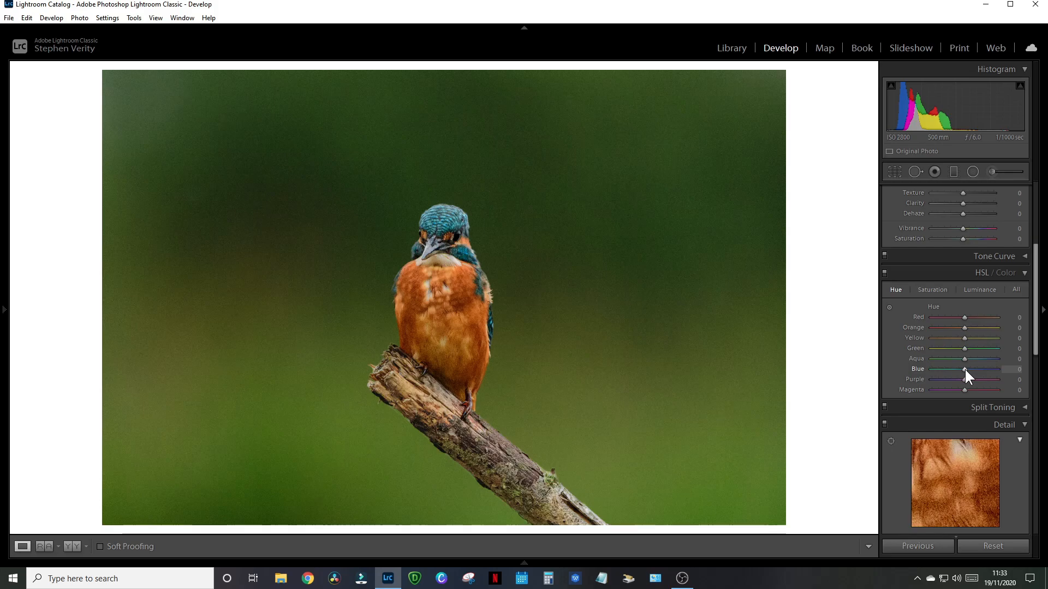
pyautogui.moveTo(970, 369); pyautogui.dragTo(973, 368)
pyautogui.moveTo(971, 369); pyautogui.dragTo(970, 369)
pyautogui.moveTo(965, 329); pyautogui.dragTo(963, 331)
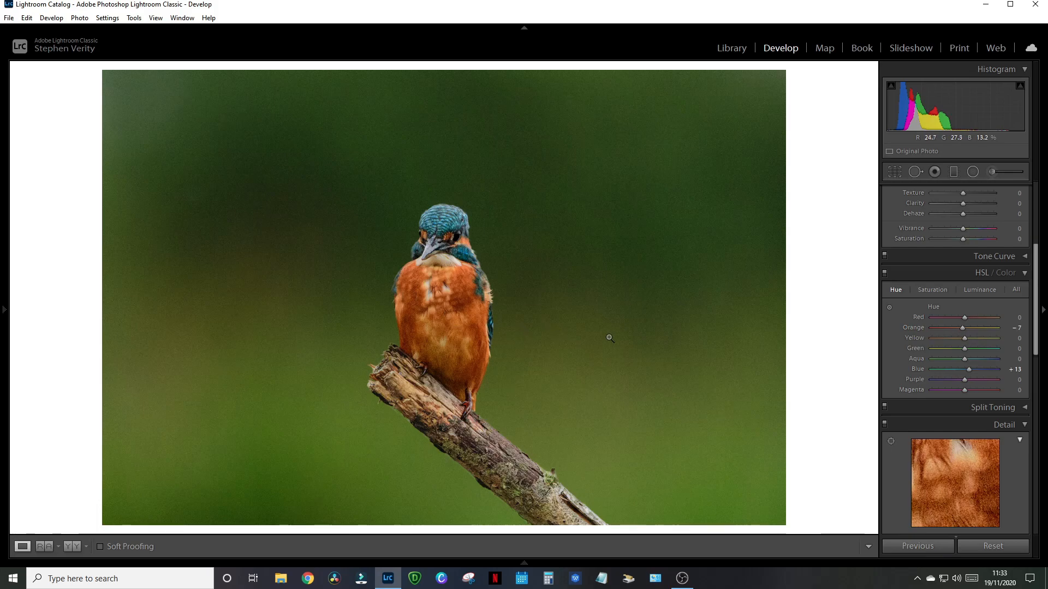
# Set the HSL Saturation of Blue to +10, Orange to +5 and Green to -7.
pyautogui.click(924, 288)
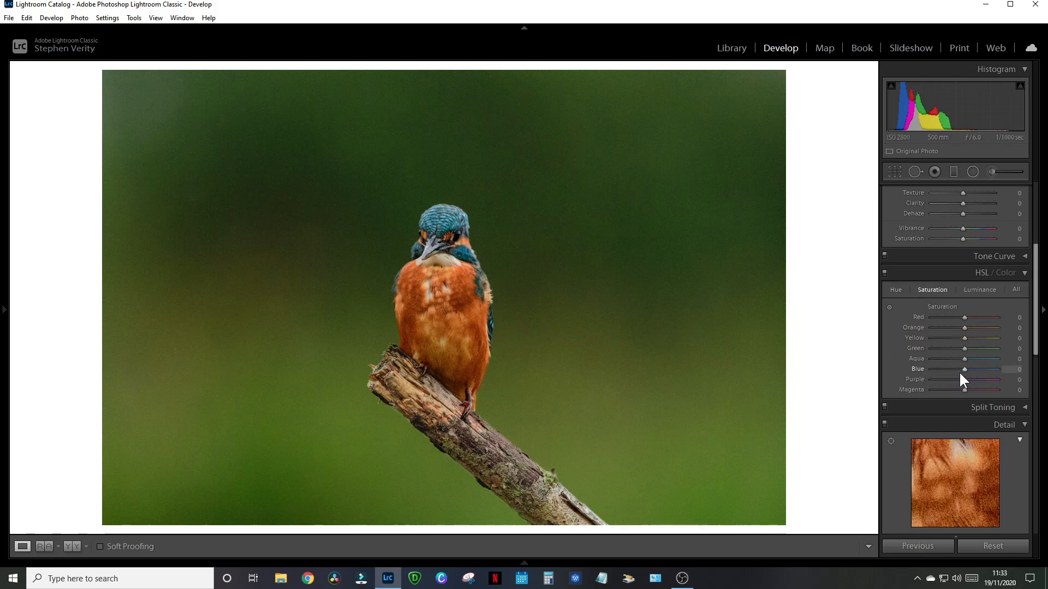
pyautogui.moveTo(964, 369); pyautogui.dragTo(933, 366)
pyautogui.moveTo(929, 367); pyautogui.dragTo(951, 368)
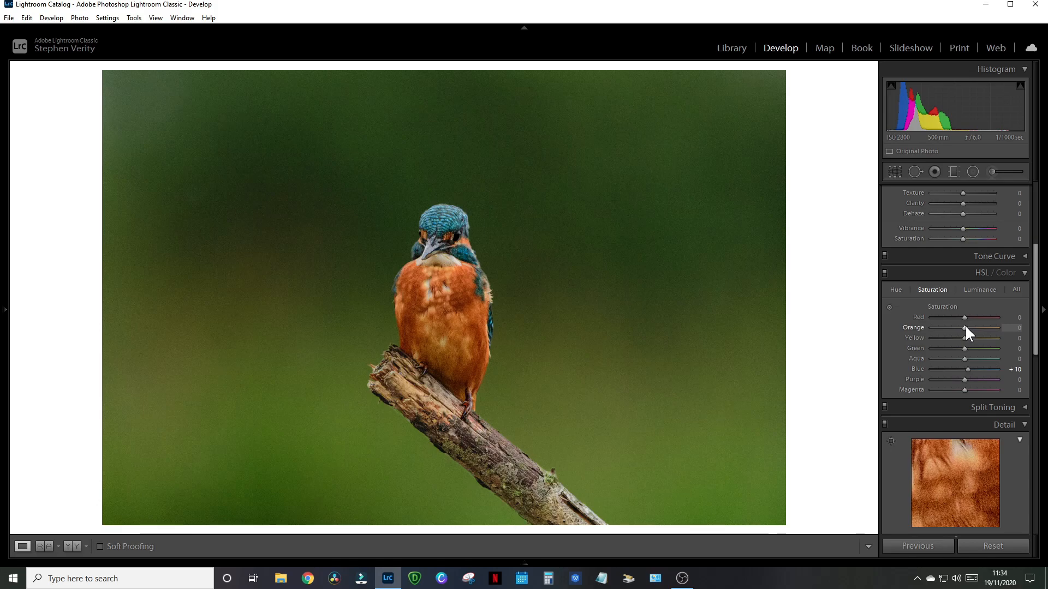
pyautogui.moveTo(965, 326); pyautogui.dragTo(966, 328)
pyautogui.moveTo(963, 346); pyautogui.dragTo(960, 349)
pyautogui.moveTo(962, 349); pyautogui.dragTo(961, 350)
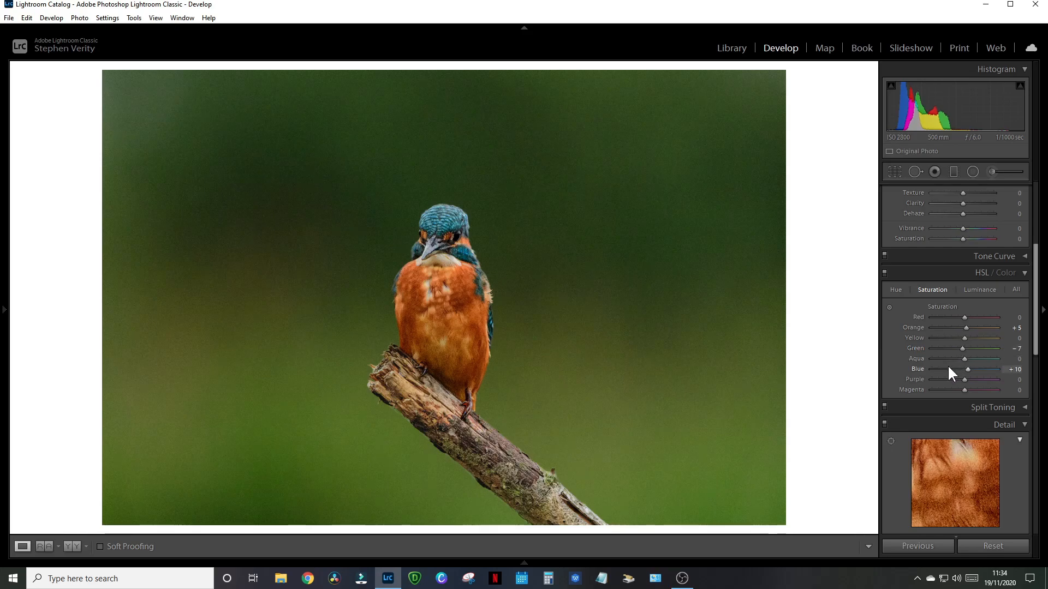
# Compare the photo with and without the HSL adjustments by switching them off and on twice.
pyautogui.click(885, 274)
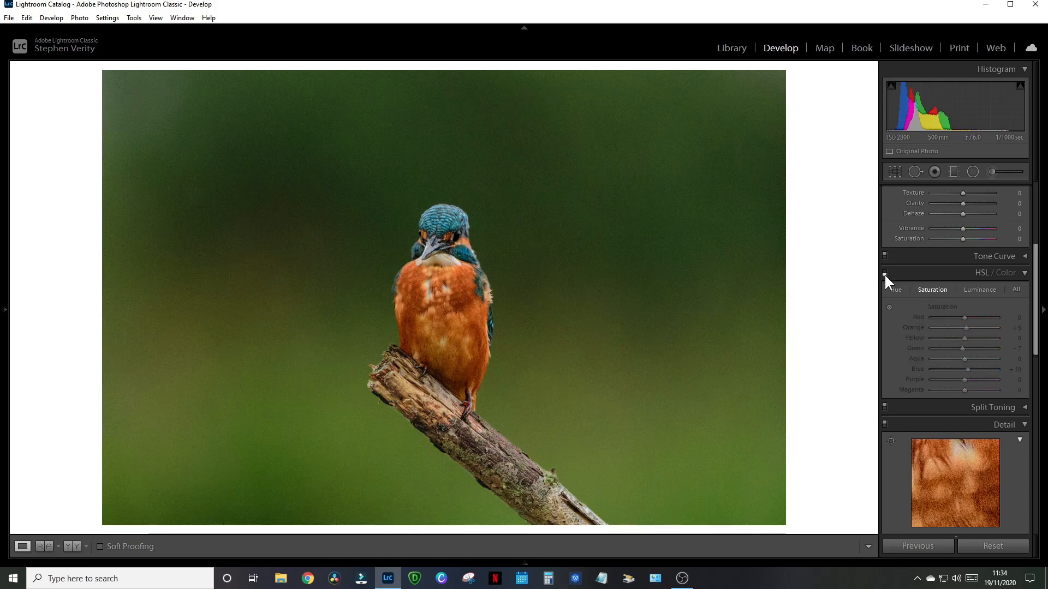
pyautogui.click(884, 274)
pyautogui.click(884, 274)
pyautogui.click(885, 273)
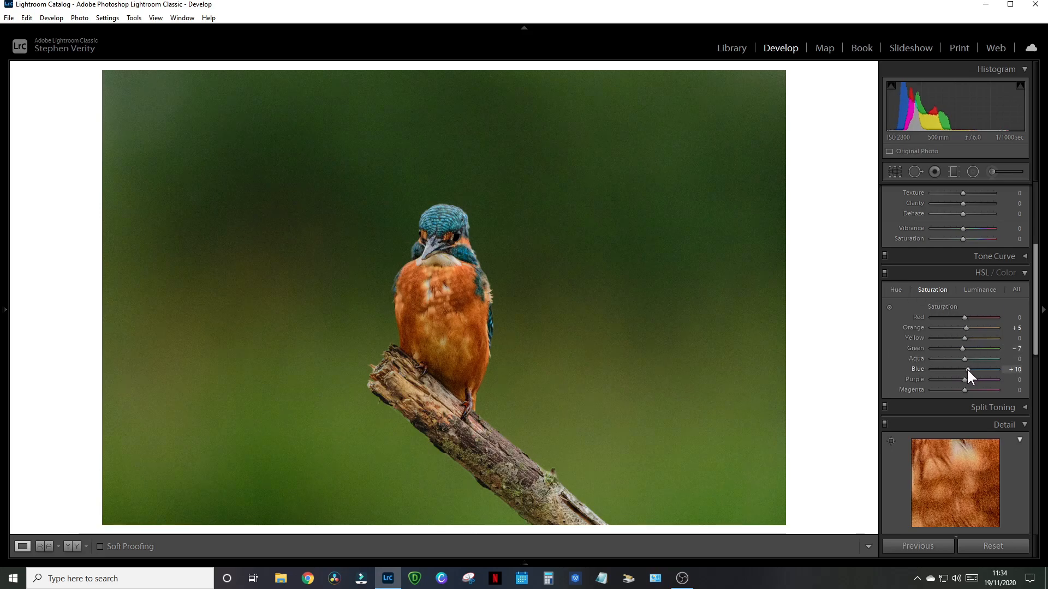
# Raise the Blue and Orange Saturation slightly further, and set the Blue Hue to +22.
pyautogui.moveTo(968, 370); pyautogui.dragTo(970, 370)
pyautogui.moveTo(967, 328); pyautogui.dragTo(971, 328)
pyautogui.click(892, 287)
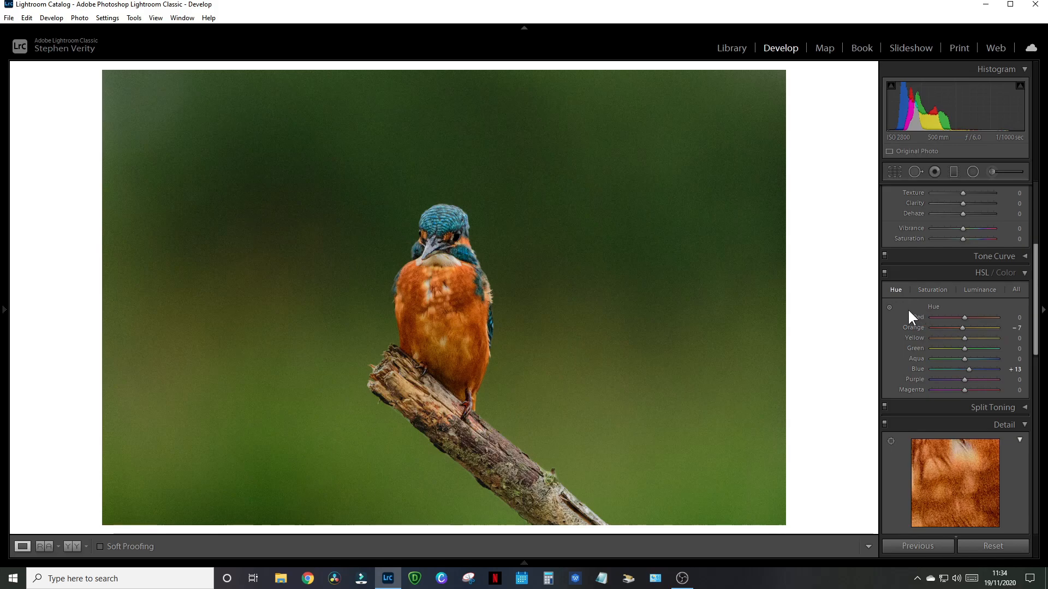
pyautogui.moveTo(967, 368); pyautogui.dragTo(971, 368)
pyautogui.moveTo(962, 326); pyautogui.dragTo(961, 326)
# Compare the edit side by side with the original, and inspect the bird and background noise up close.
pyautogui.click(72, 545)
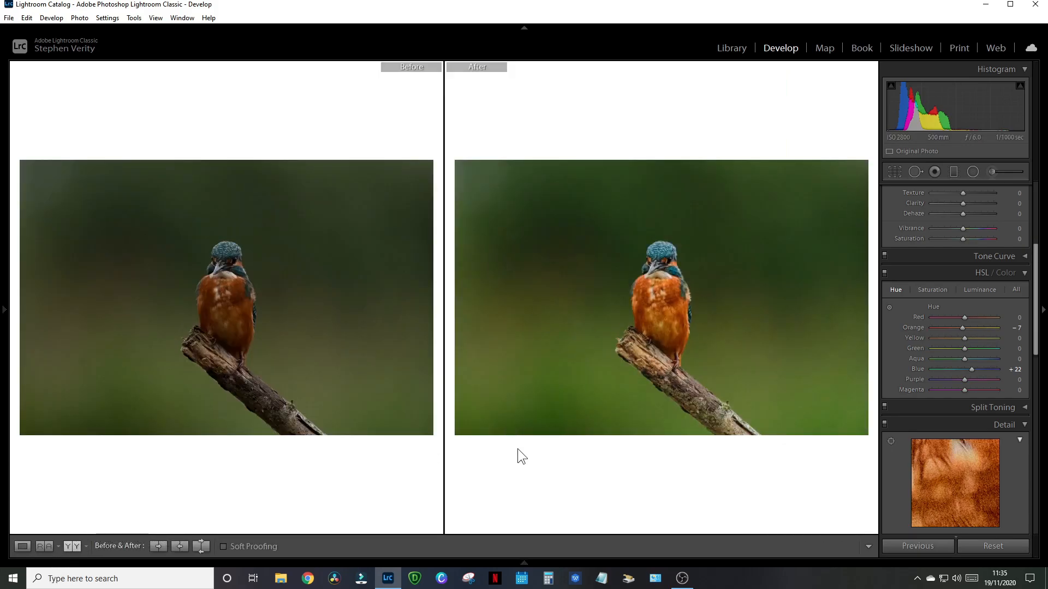
pyautogui.click(23, 546)
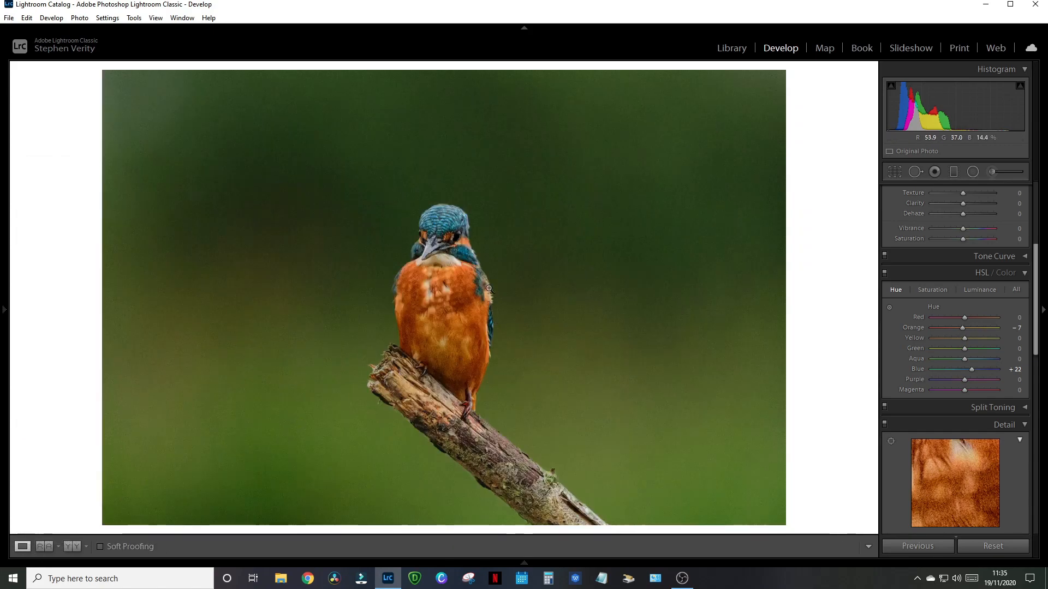
pyautogui.click(507, 262)
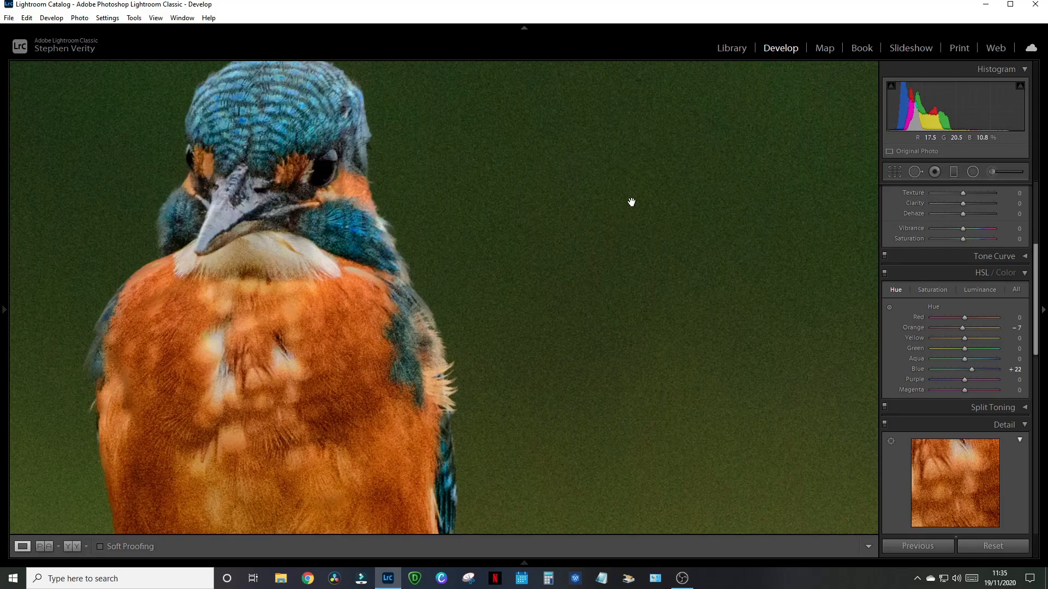
pyautogui.click(526, 260)
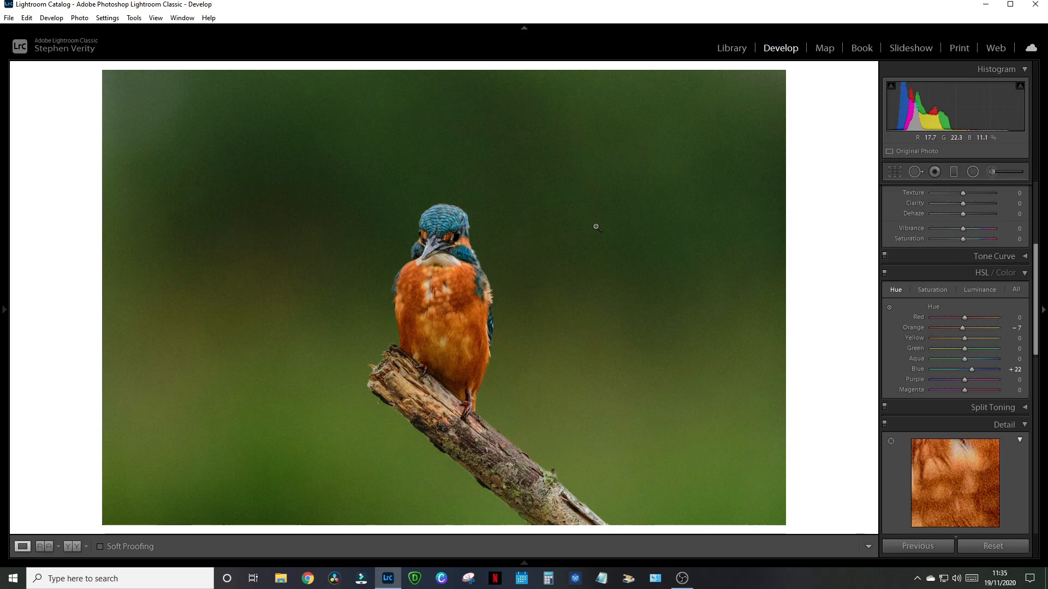
# Try Luminance noise reduction at 64 and 16 while checking the breast feathers, reset it and collapse the Detail settings.
pyautogui.scroll(-10, 932, 345)
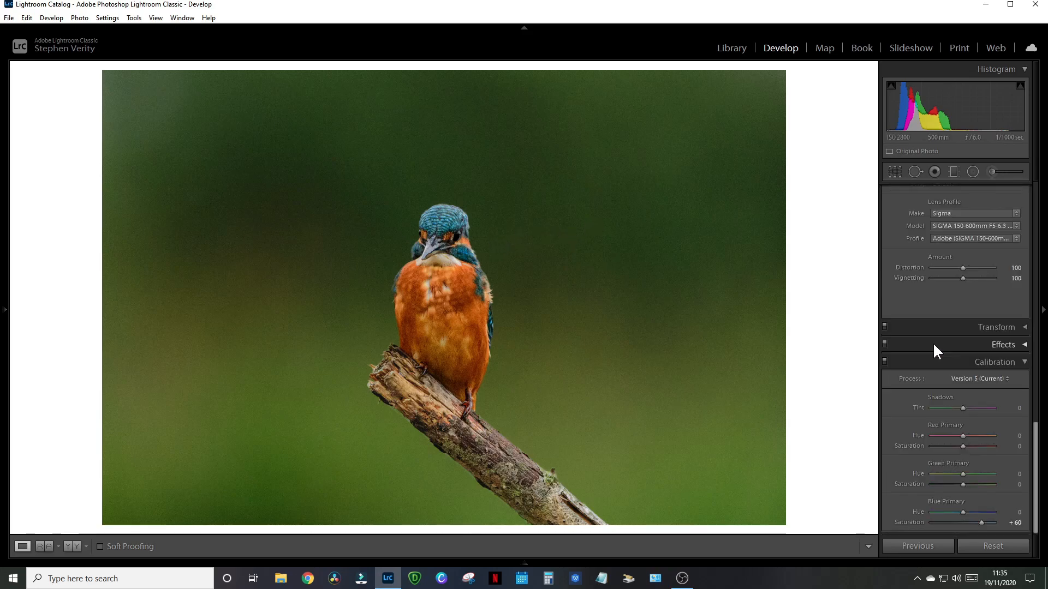
pyautogui.scroll(3, 926, 329)
pyautogui.scroll(-3, 926, 329)
pyautogui.scroll(3, 926, 328)
pyautogui.scroll(-3, 926, 336)
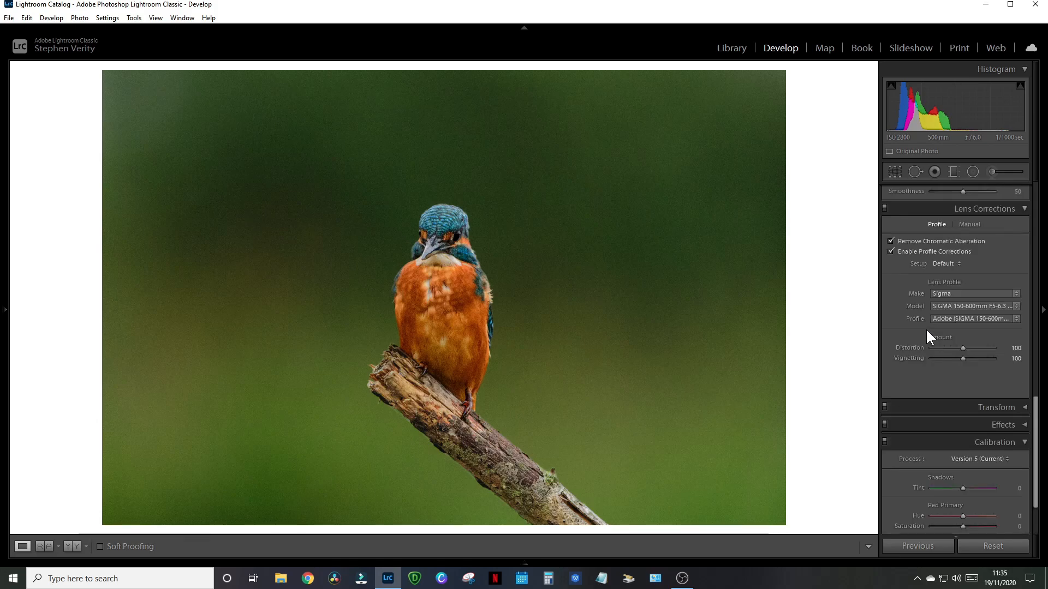
pyautogui.scroll(6, 926, 327)
pyautogui.scroll(6, 928, 326)
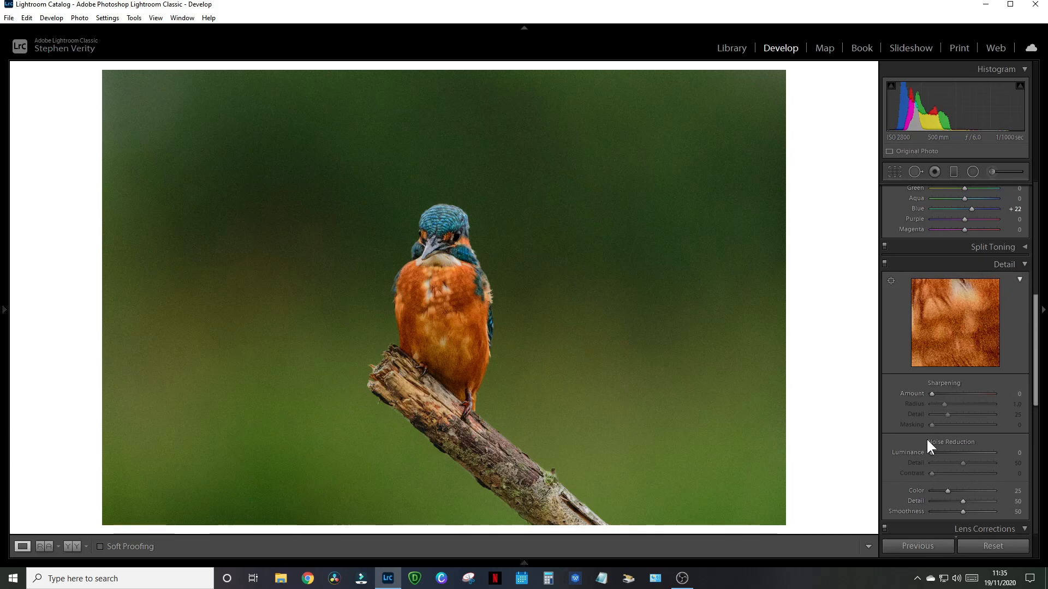
pyautogui.moveTo(932, 452); pyautogui.dragTo(975, 452)
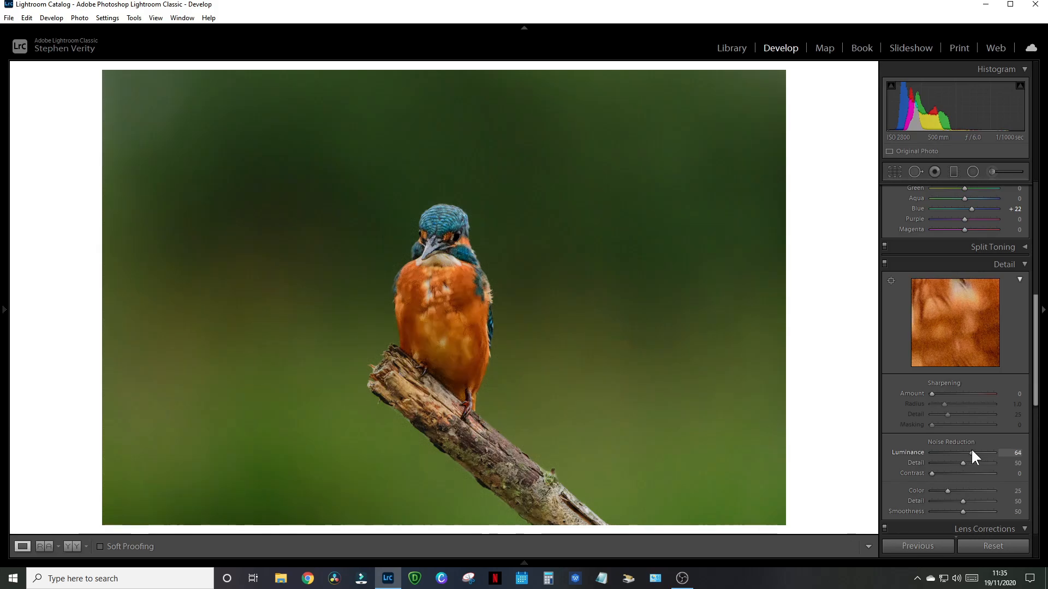
pyautogui.click(465, 331)
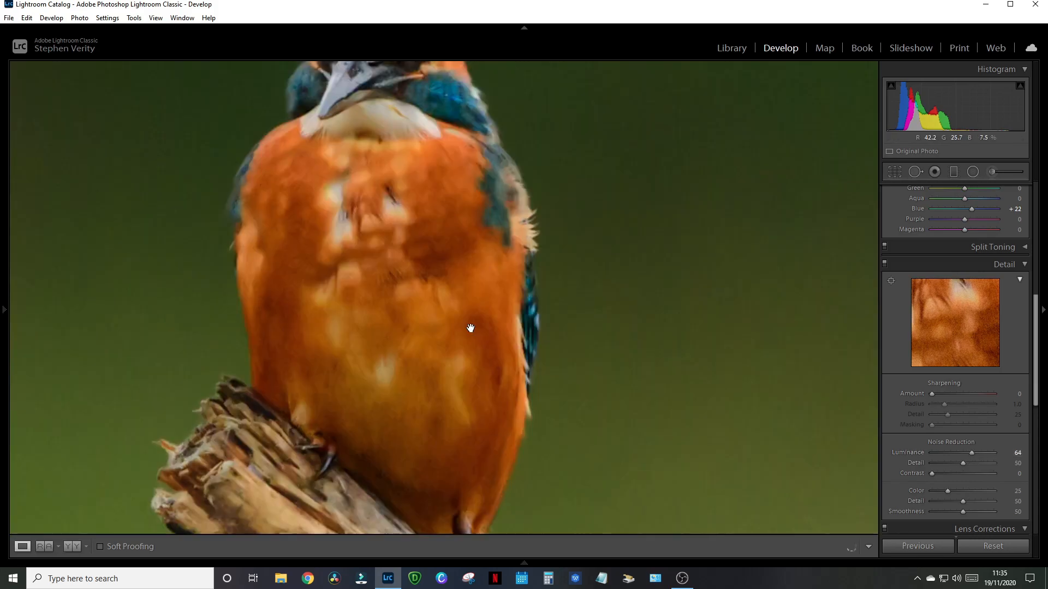
pyautogui.moveTo(979, 450); pyautogui.dragTo(958, 454)
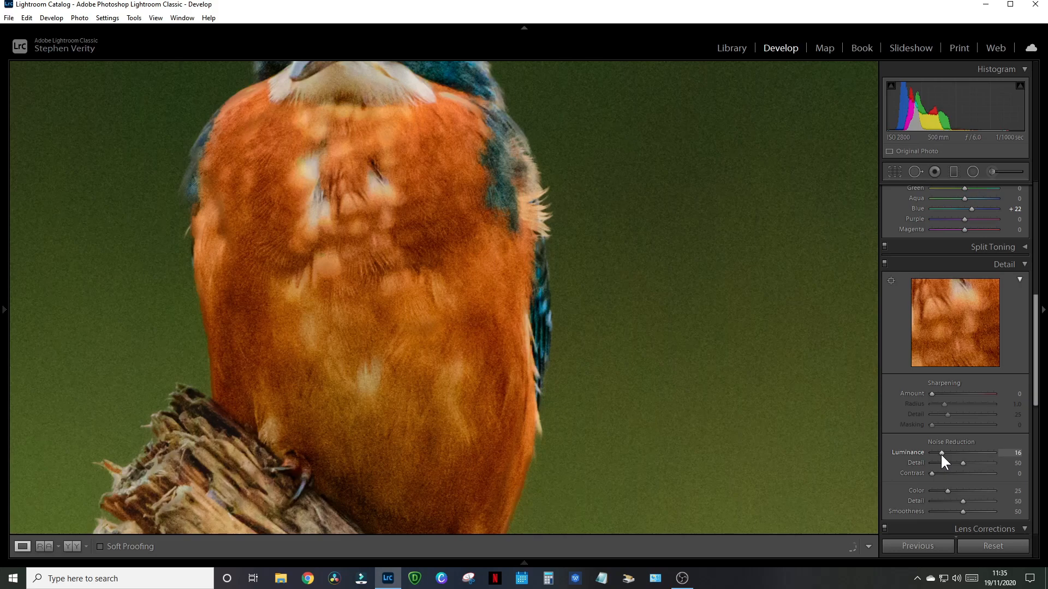
pyautogui.doubleClick(913, 452)
pyautogui.click(1009, 265)
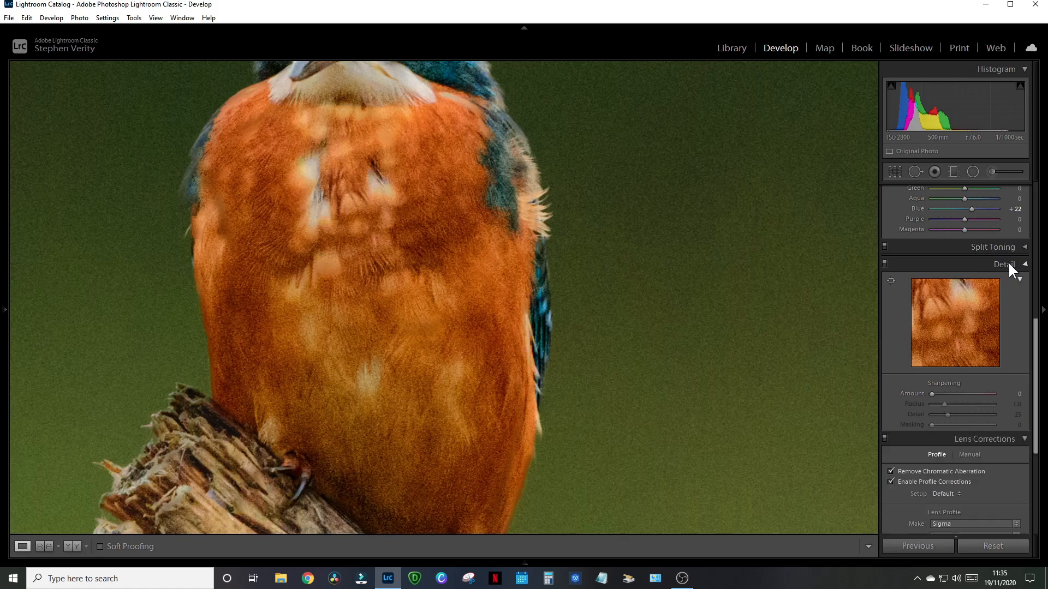
# Return to the full photo and send a copy with Lightroom adjustments to Topaz DeNoise AI.
pyautogui.scroll(10, 574, 292)
pyautogui.scroll(-10, 573, 295)
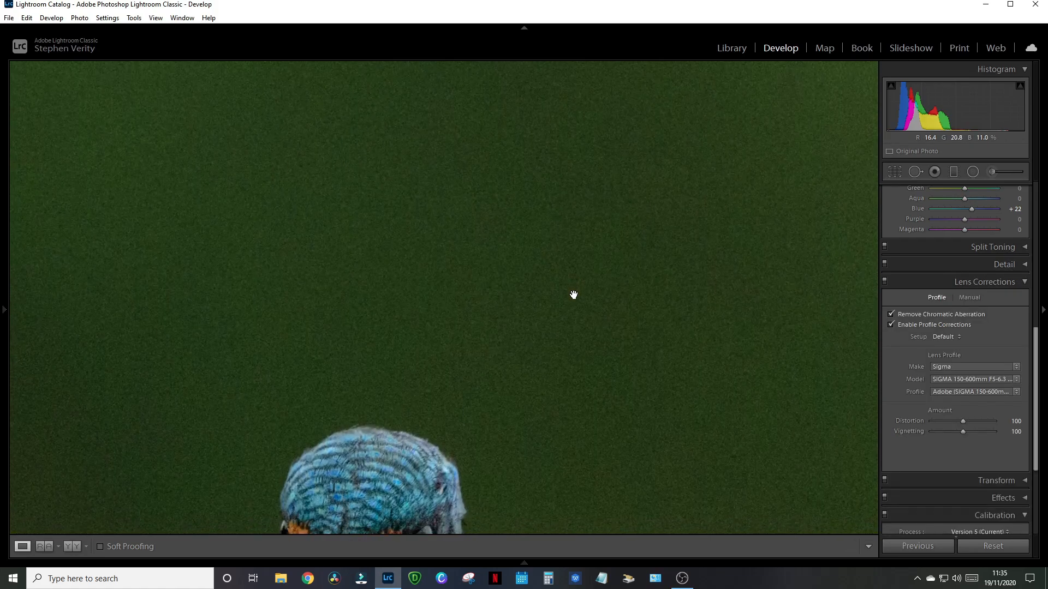
pyautogui.click(570, 304)
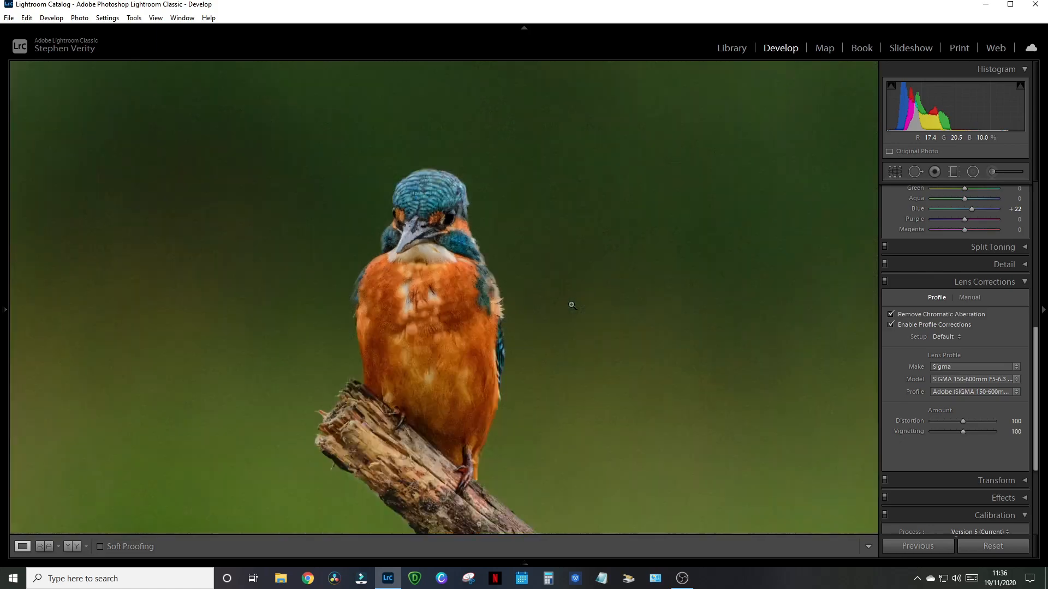
pyautogui.rightClick(502, 263)
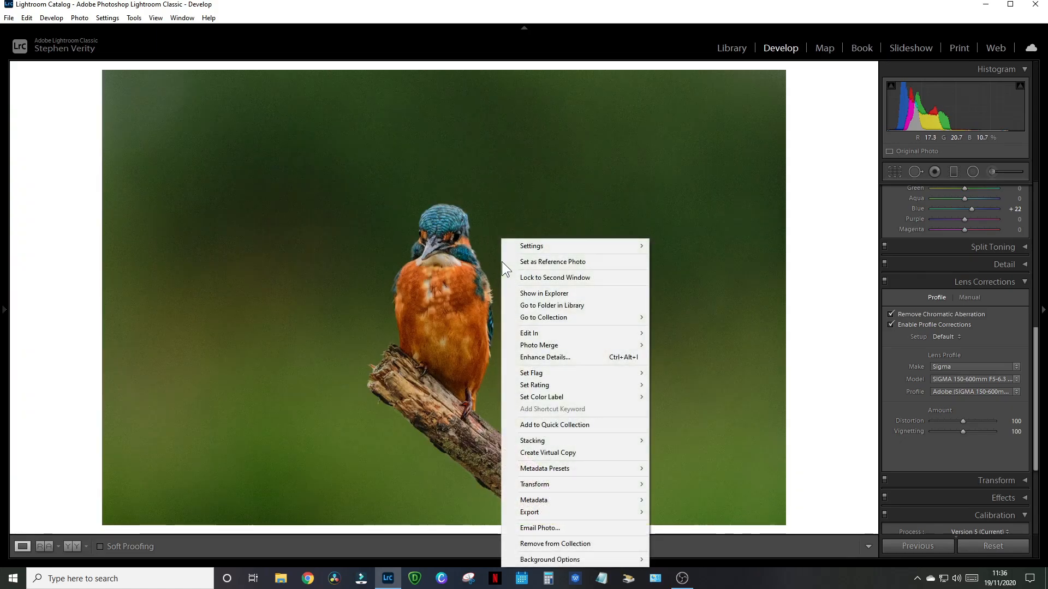
pyautogui.moveTo(617, 335)
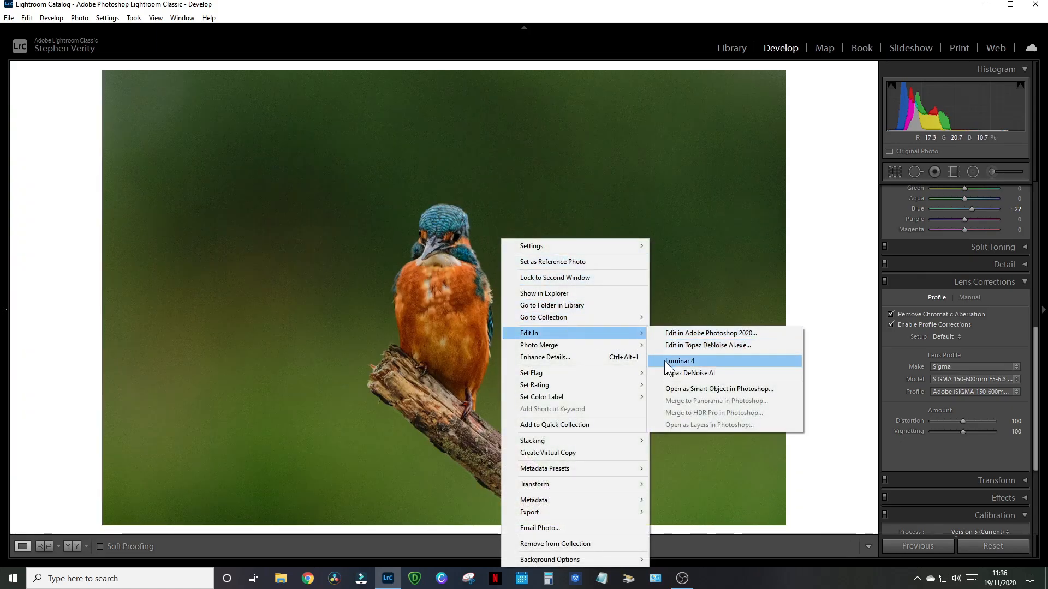
pyautogui.click(673, 374)
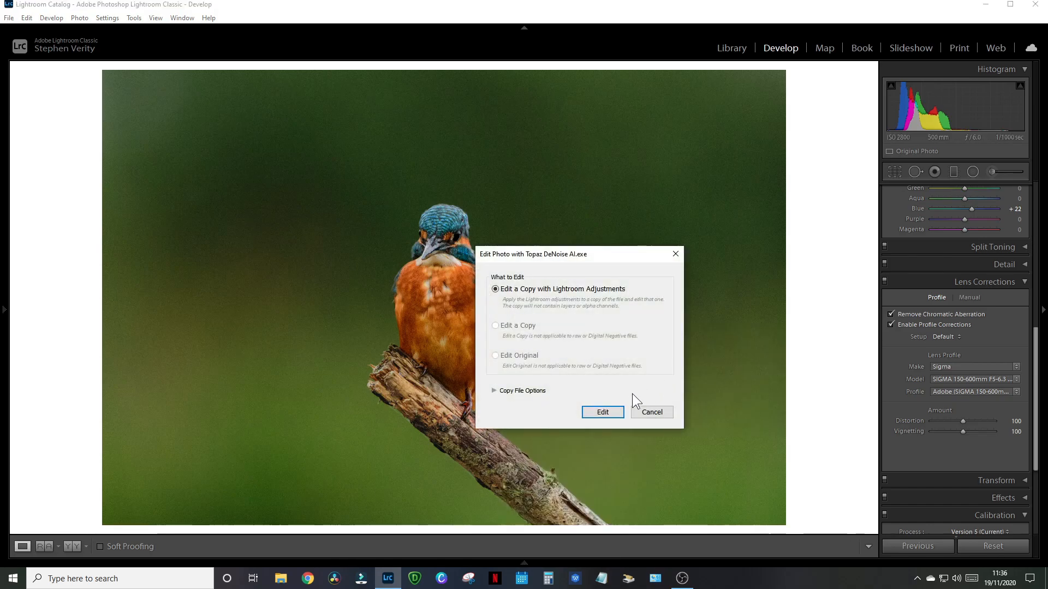
pyautogui.click(603, 412)
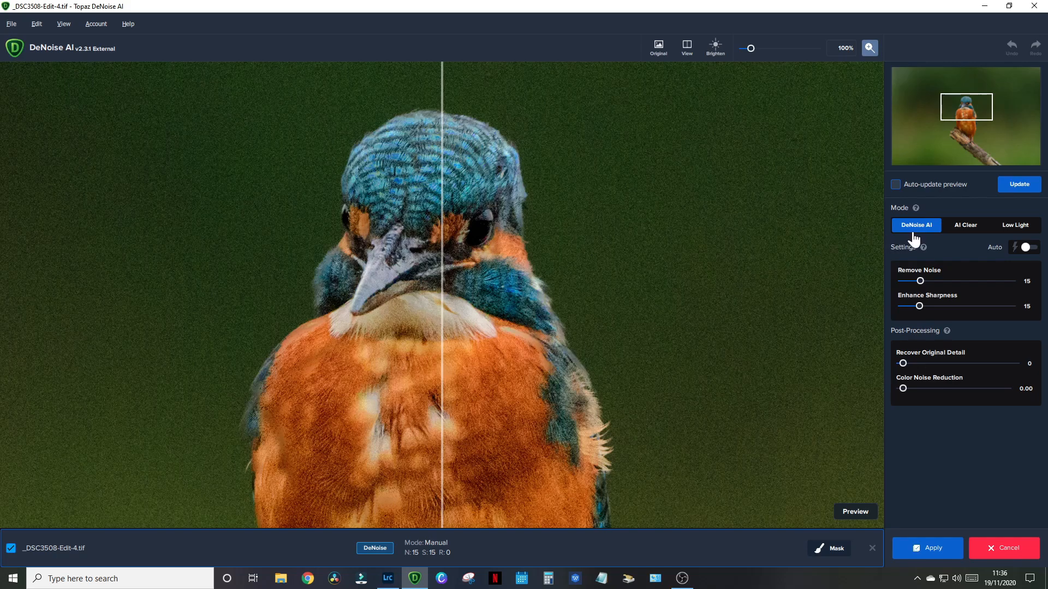
# Choose AI Clear mode with Remove Noise at Med and Recover Original Detail at 15, and compare the updated preview.
pyautogui.click(966, 231)
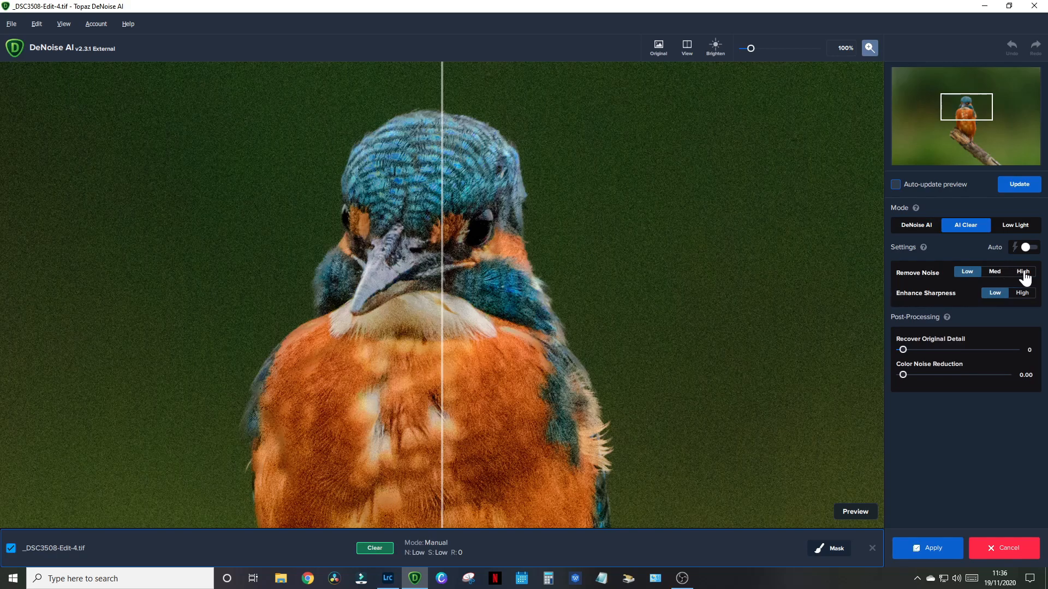
pyautogui.click(999, 277)
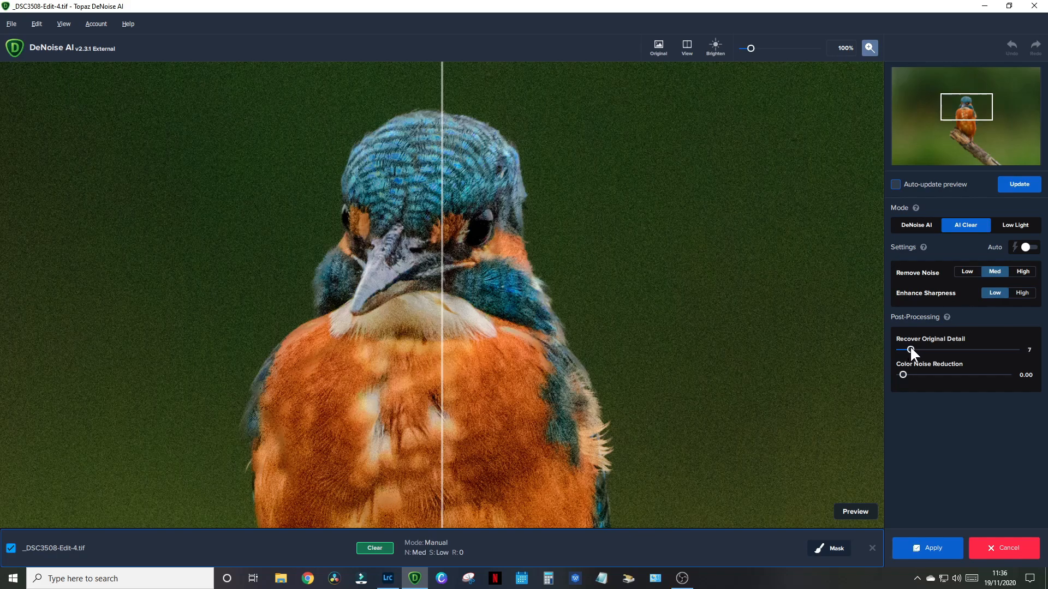
pyautogui.moveTo(913, 349); pyautogui.dragTo(915, 350)
pyautogui.click(1019, 184)
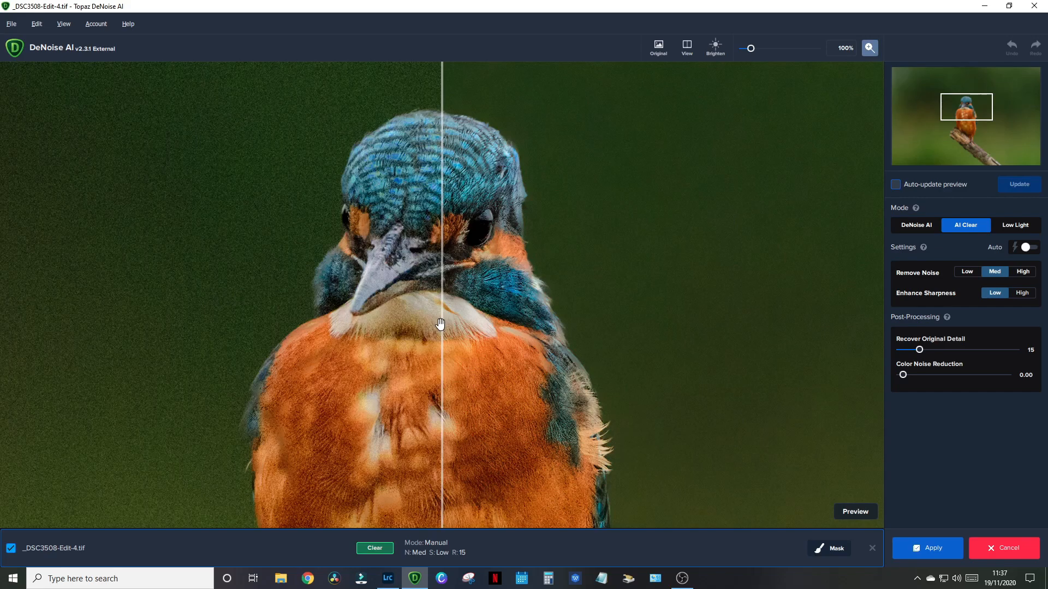
pyautogui.moveTo(441, 324); pyautogui.dragTo(420, 391)
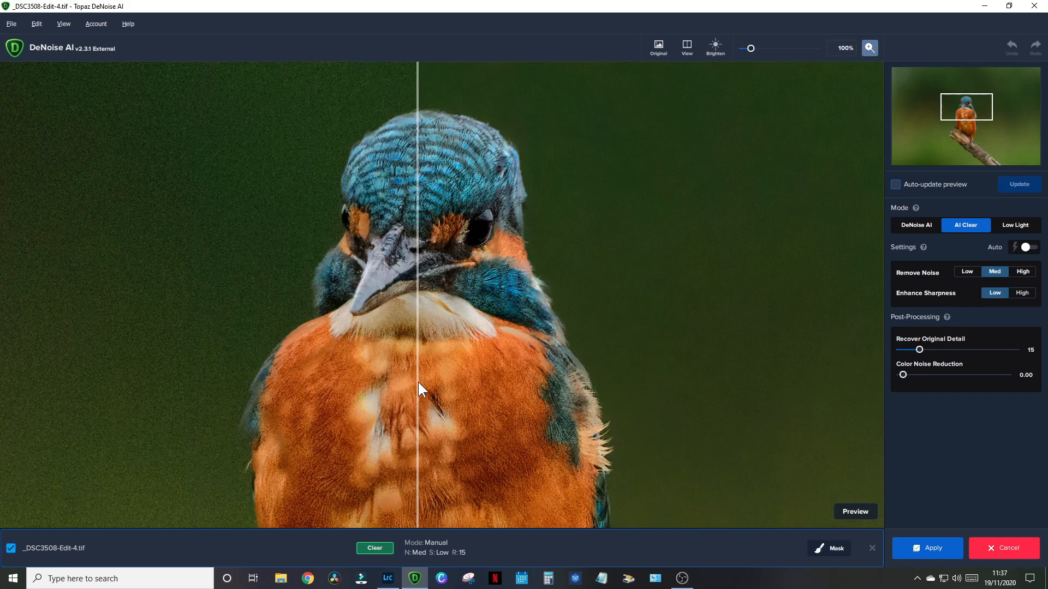
# Set Remove Noise to High, update the preview and compare the denoised result across the whole bird.
pyautogui.click(1024, 273)
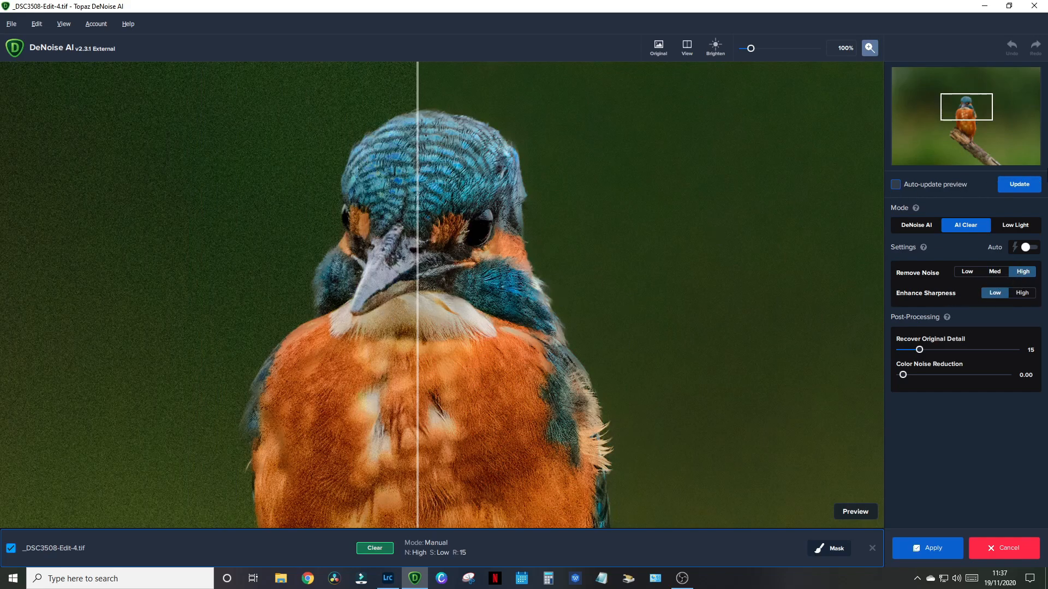
pyautogui.click(1023, 186)
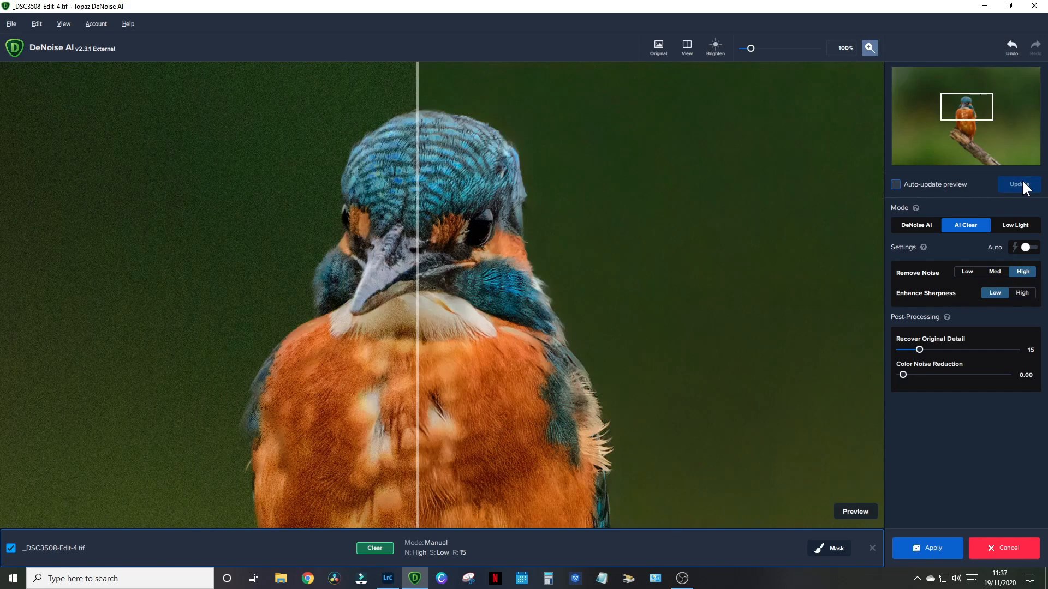
pyautogui.moveTo(417, 319); pyautogui.dragTo(147, 347)
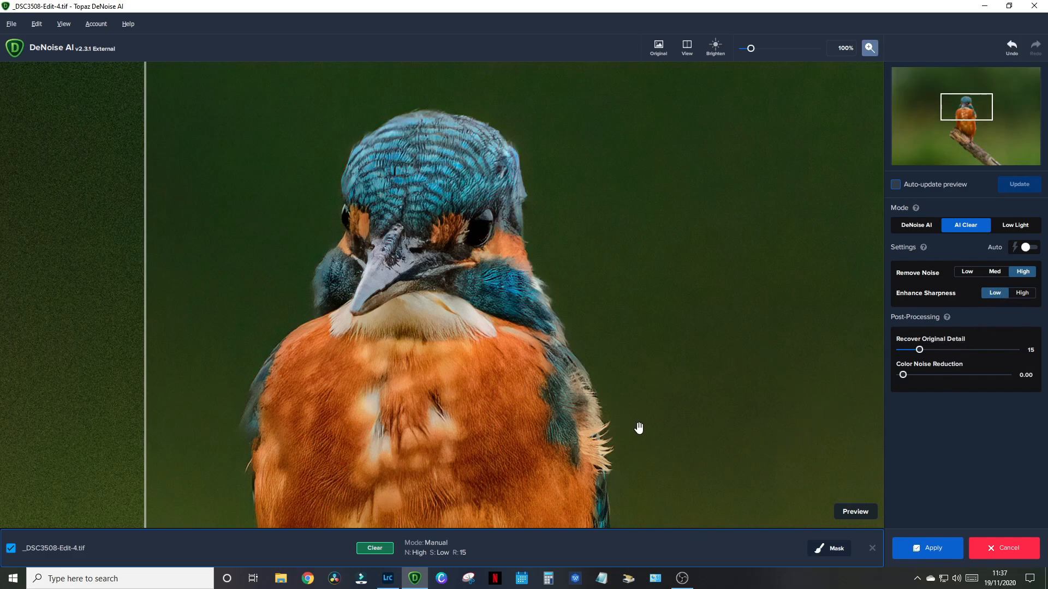
# Apply the denoising to the photo and inspect the bird's head and breast up close back in Lightroom Classic.
pyautogui.click(926, 550)
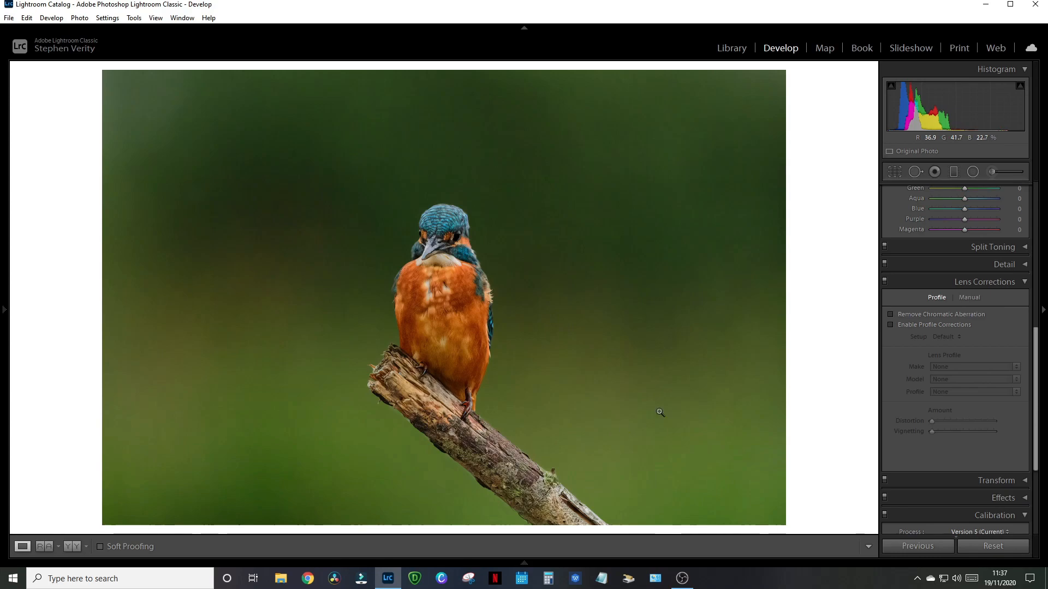
pyautogui.click(435, 270)
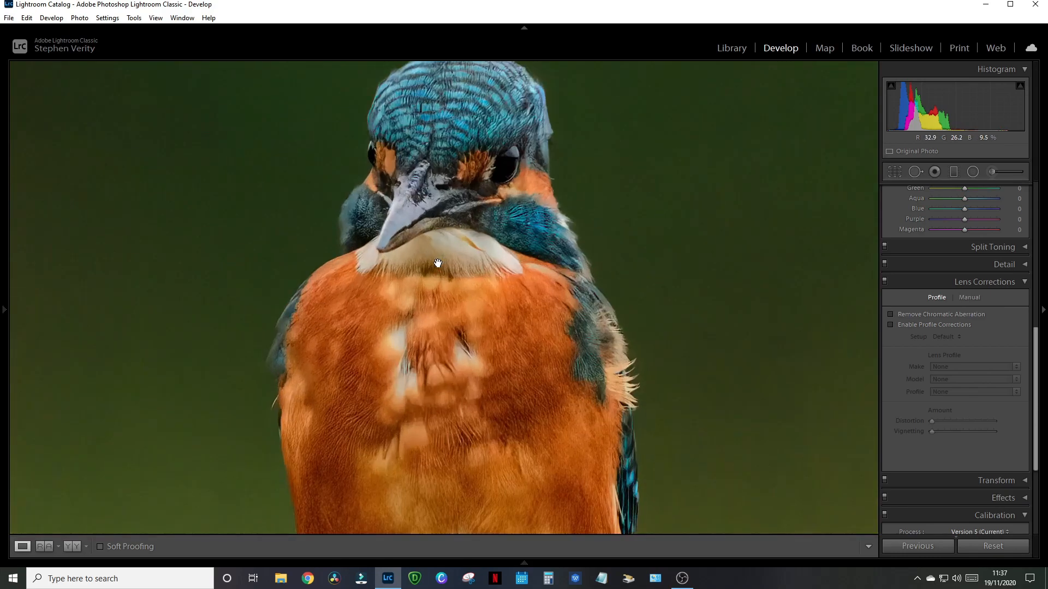
pyautogui.click(453, 257)
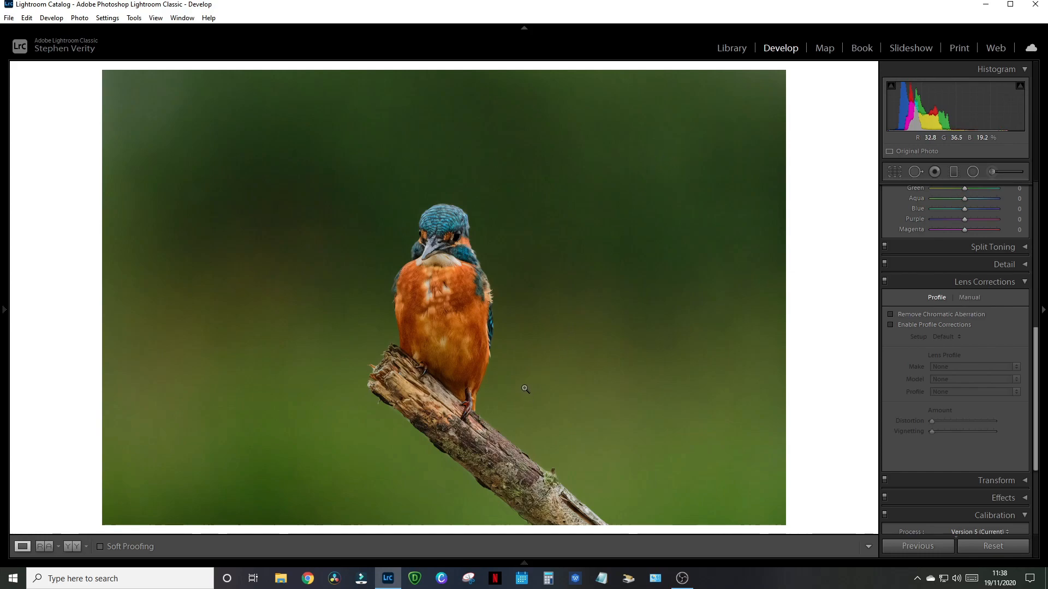
pyautogui.click(455, 229)
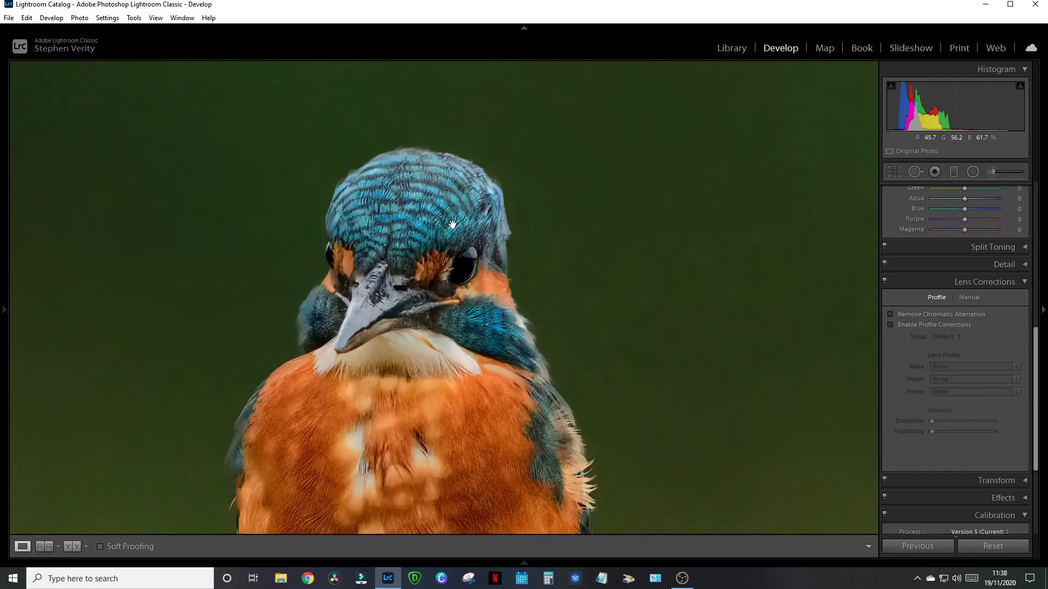
pyautogui.click(453, 225)
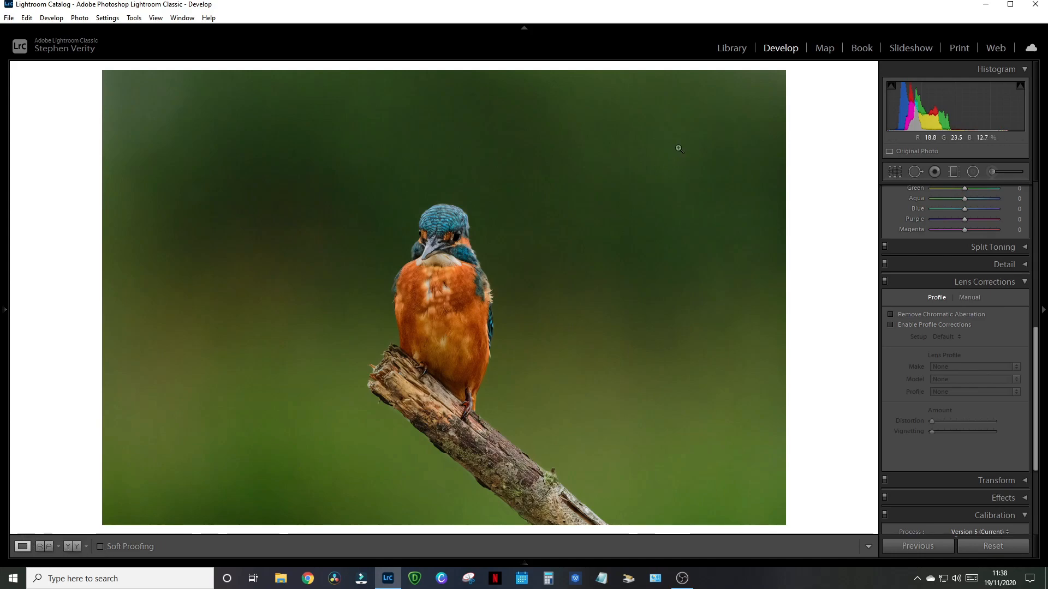
# Start exporting the denoised photo from the Library and set the destination to the Webpage Photos folder on the Photographs (G:) drive.
pyautogui.click(730, 48)
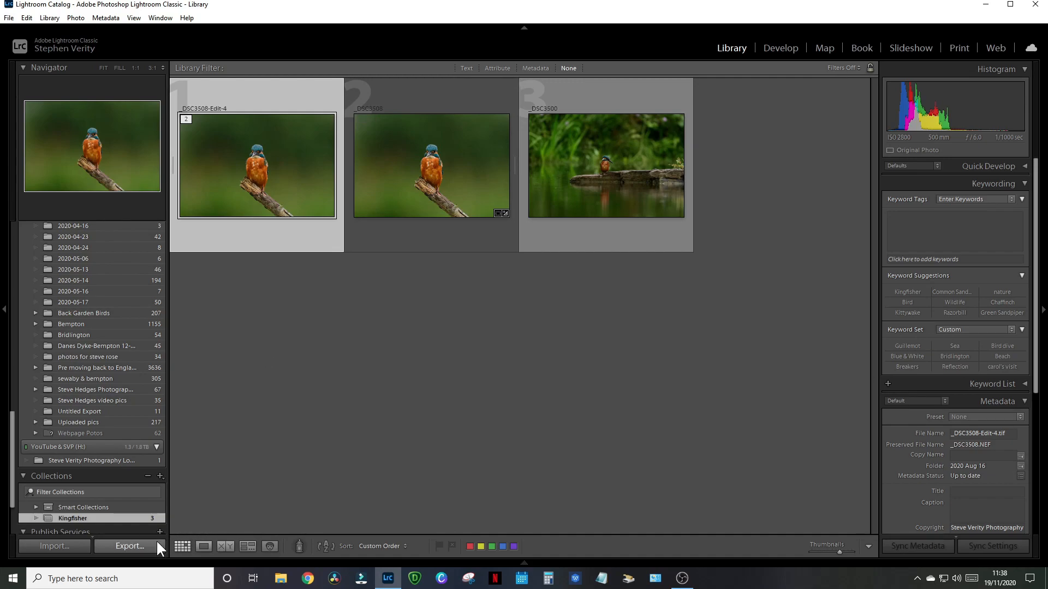
pyautogui.click(129, 546)
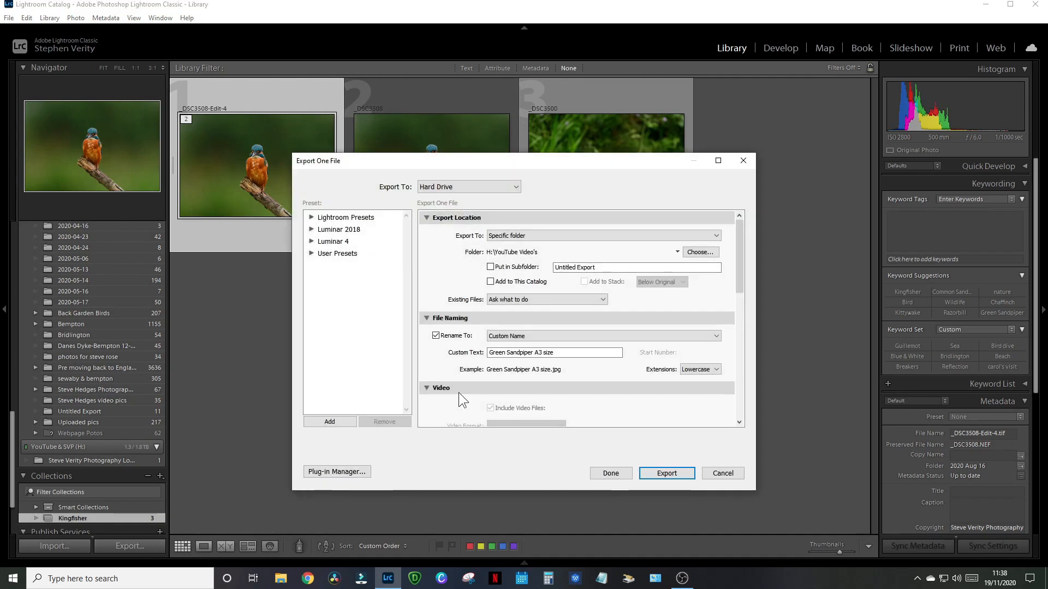
pyautogui.click(700, 253)
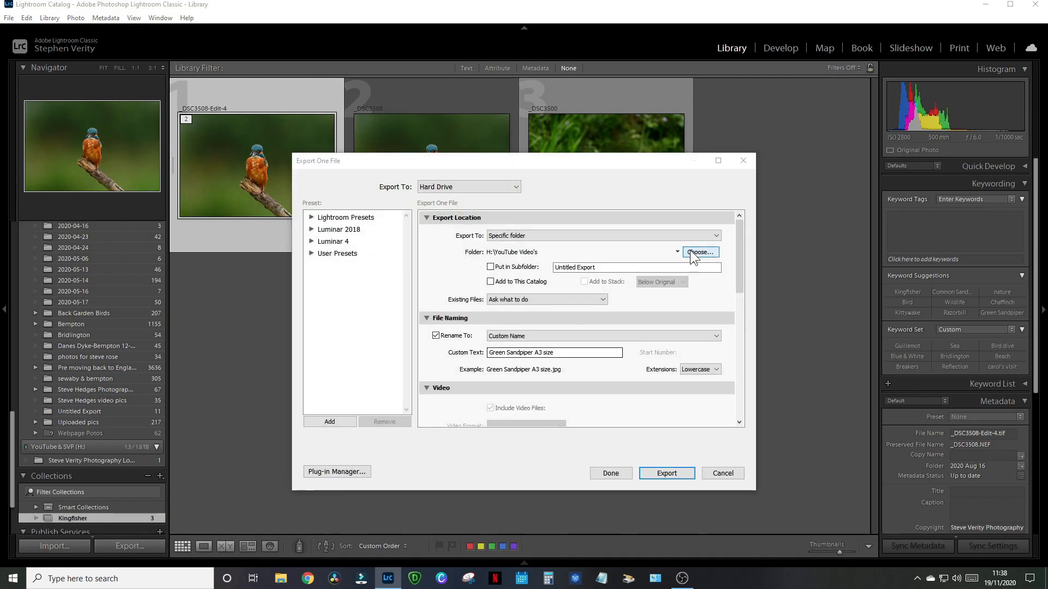
pyautogui.scroll(-3, 453, 366)
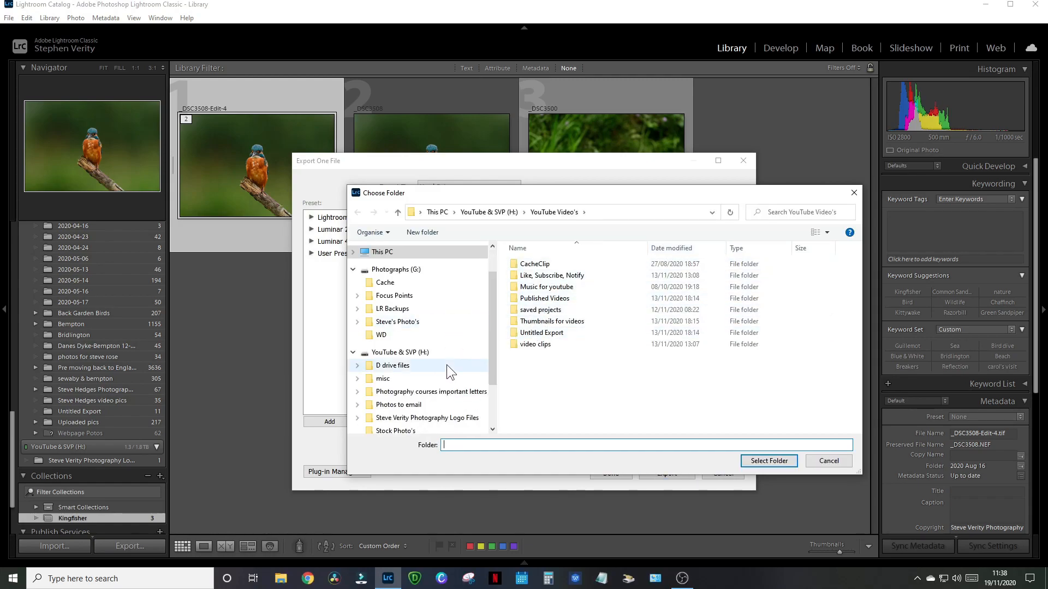
pyautogui.scroll(2, 431, 355)
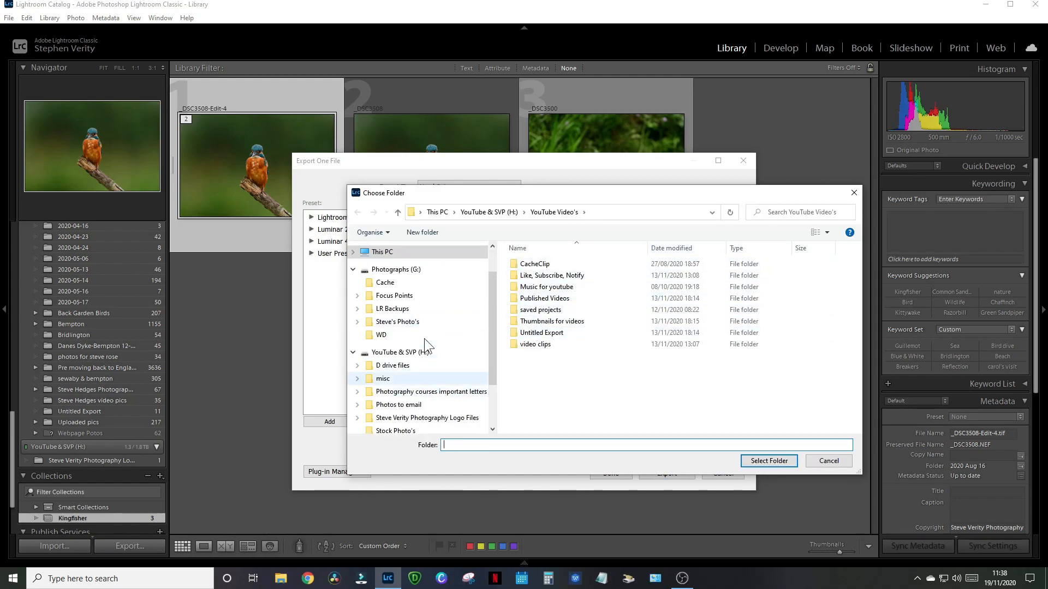
pyautogui.click(398, 323)
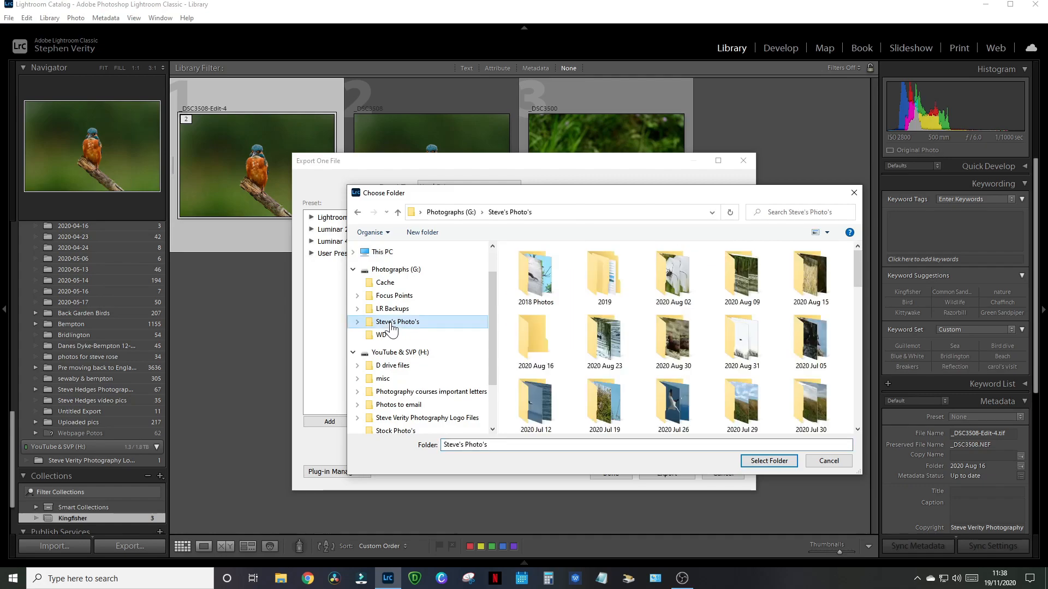
pyautogui.scroll(-10, 691, 345)
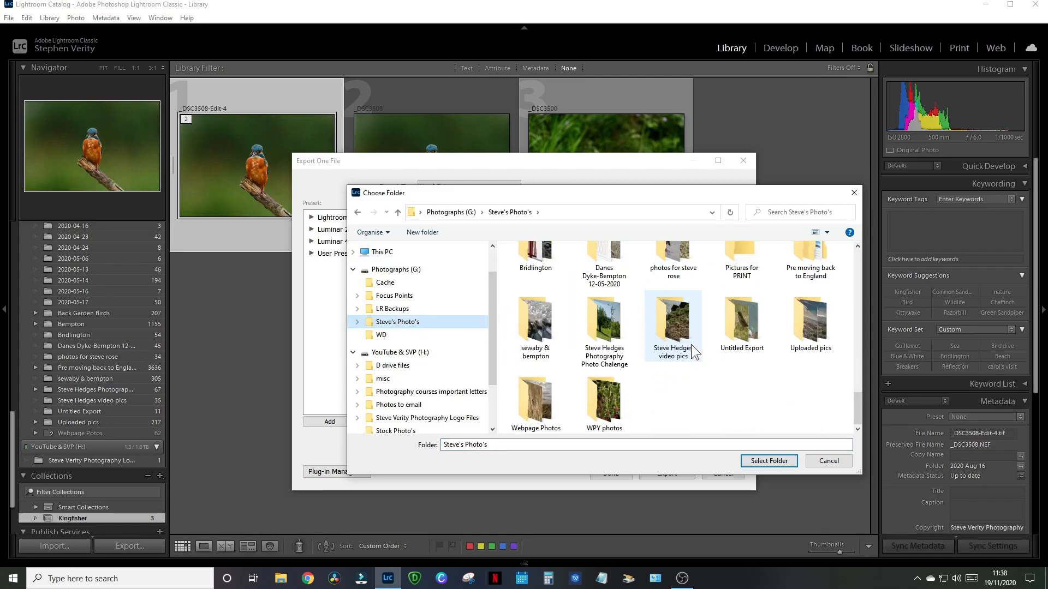
pyautogui.click(536, 406)
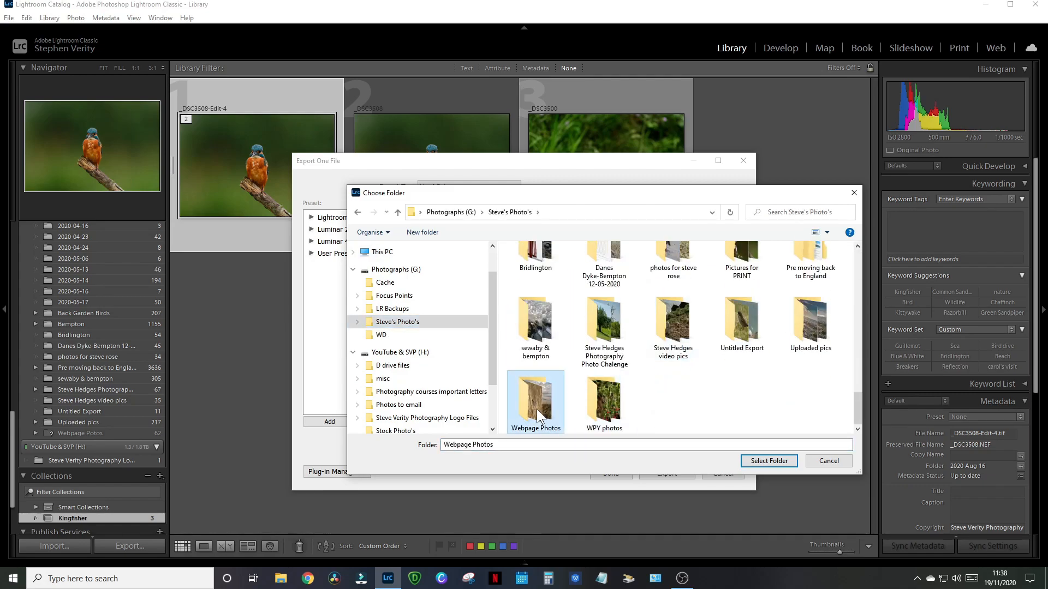
pyautogui.click(758, 461)
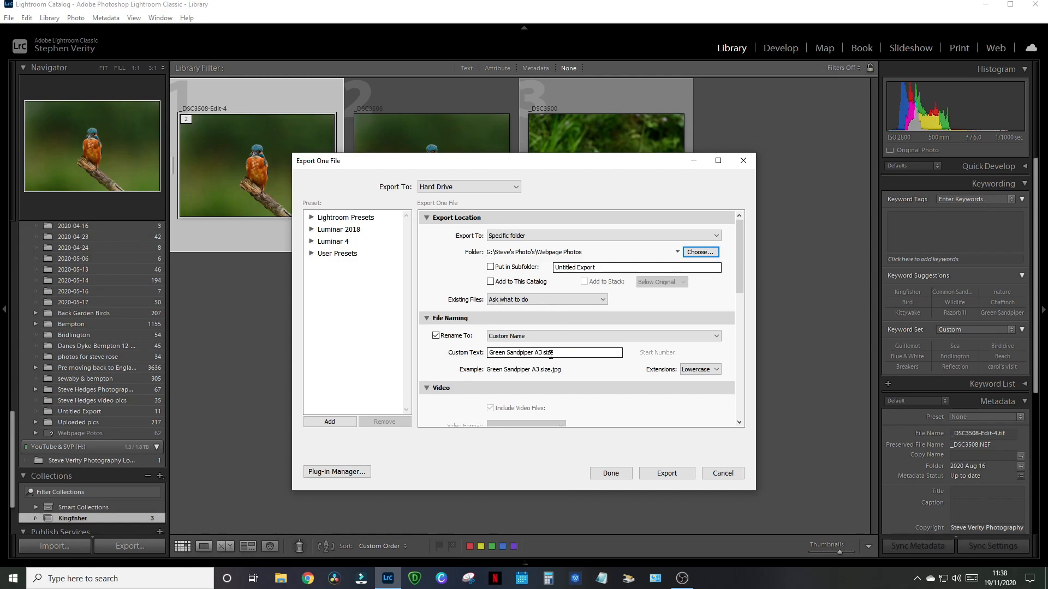
# Turn off renaming for the exported file, review the remaining export settings and export the photo.
pyautogui.click(435, 336)
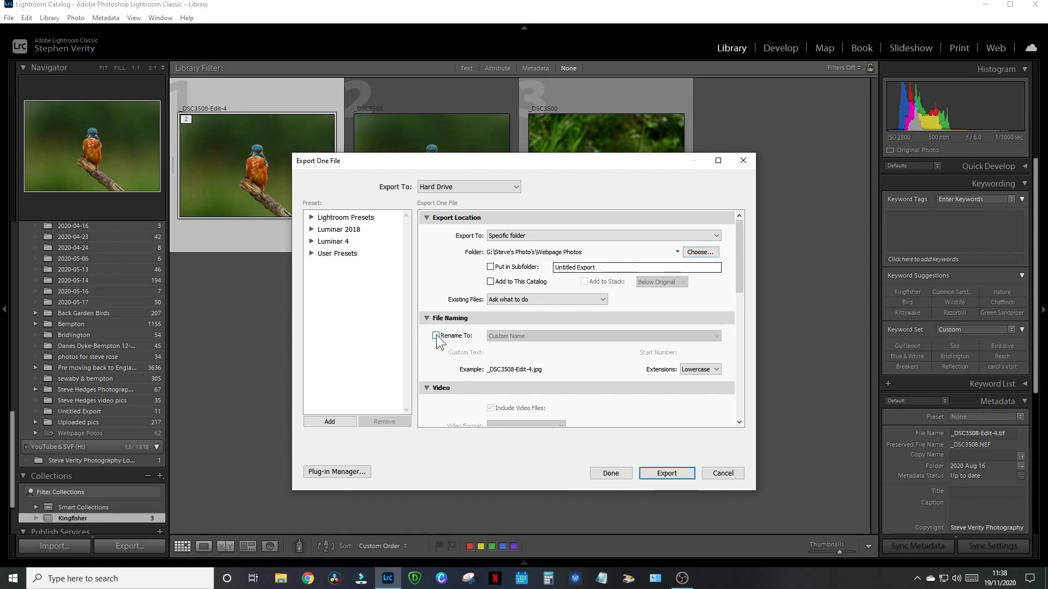
pyautogui.scroll(-8, 518, 352)
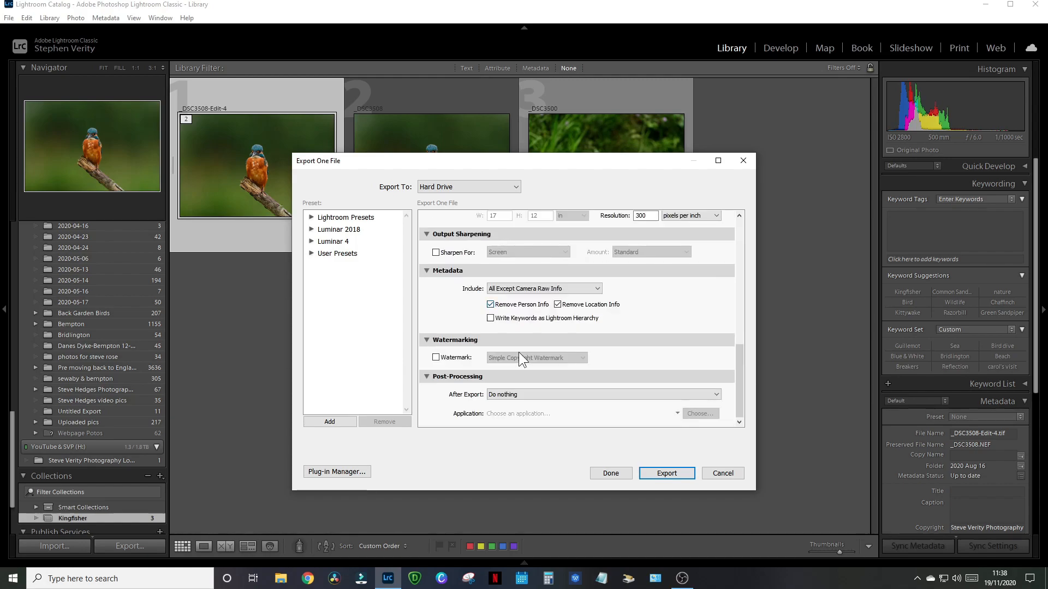
pyautogui.scroll(8, 494, 322)
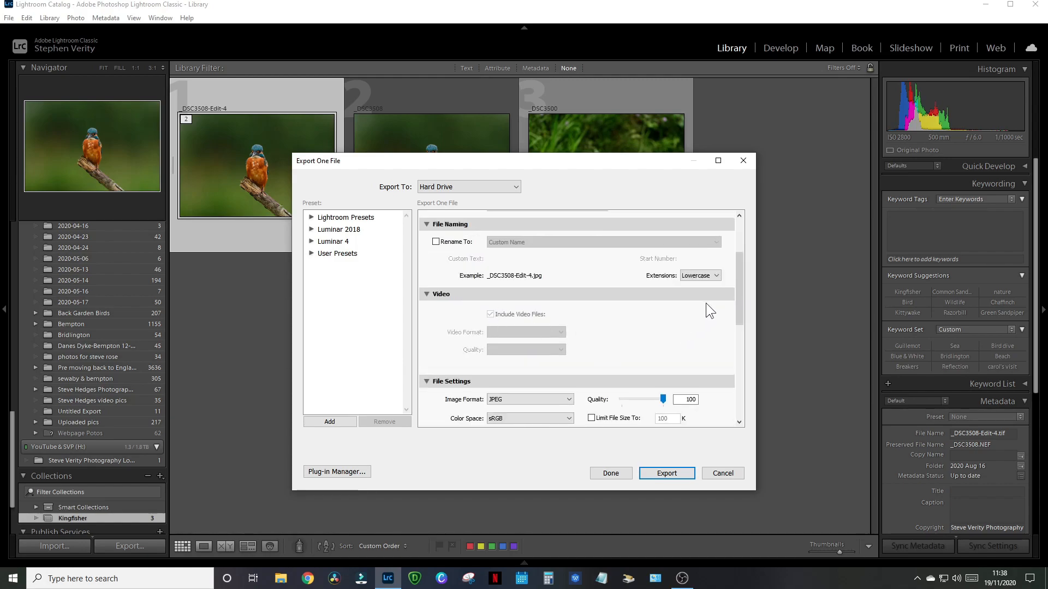
pyautogui.moveTo(738, 282); pyautogui.dragTo(724, 222)
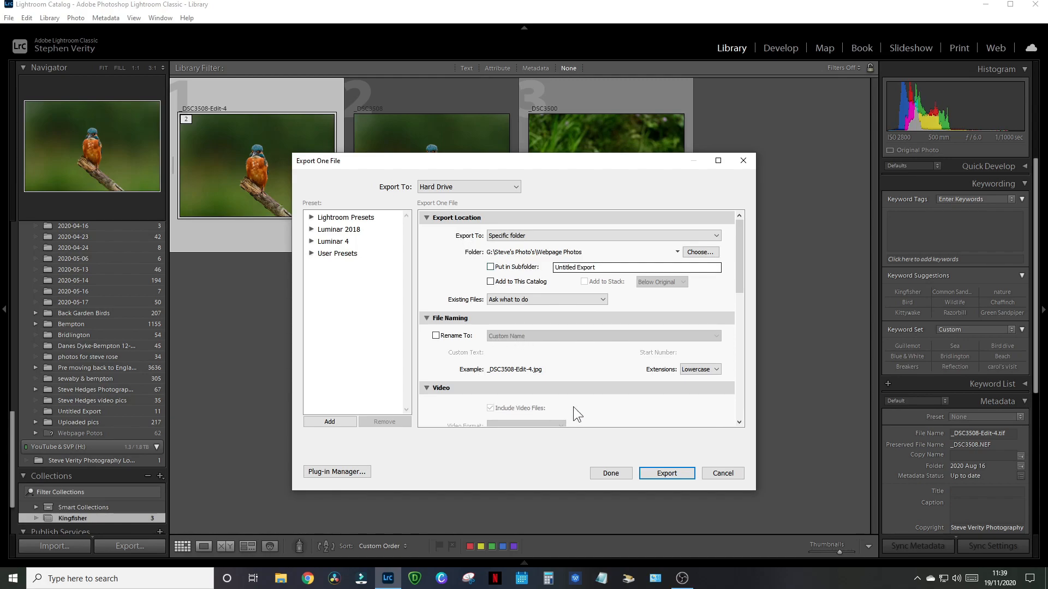
pyautogui.click(670, 473)
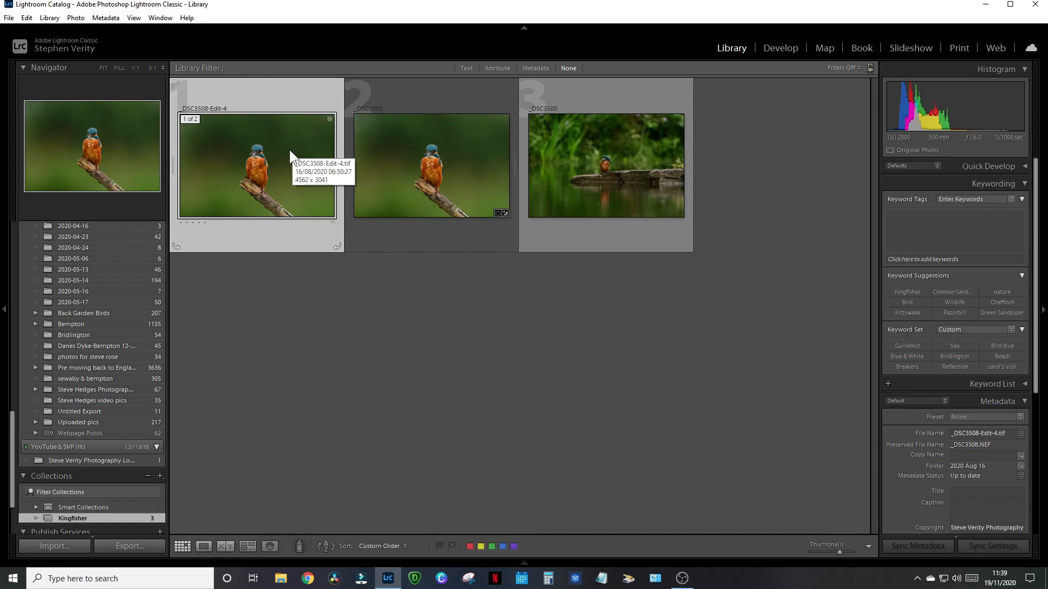
# Open the denoised kingfisher photo in Adobe Photoshop 2020 as a copy with Lightroom adjustments.
pyautogui.rightClick(260, 136)
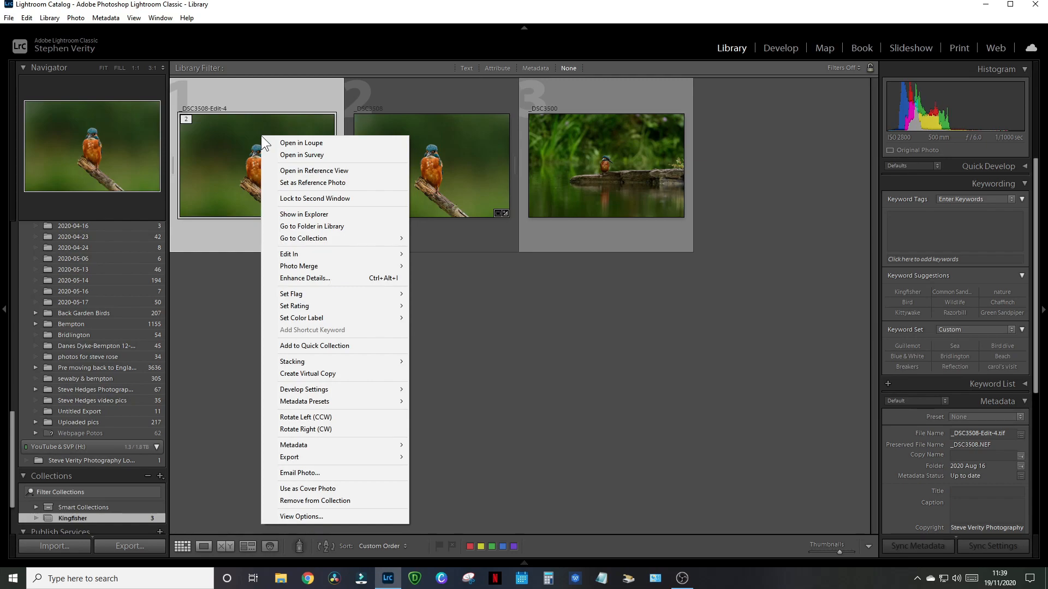
pyautogui.moveTo(322, 254)
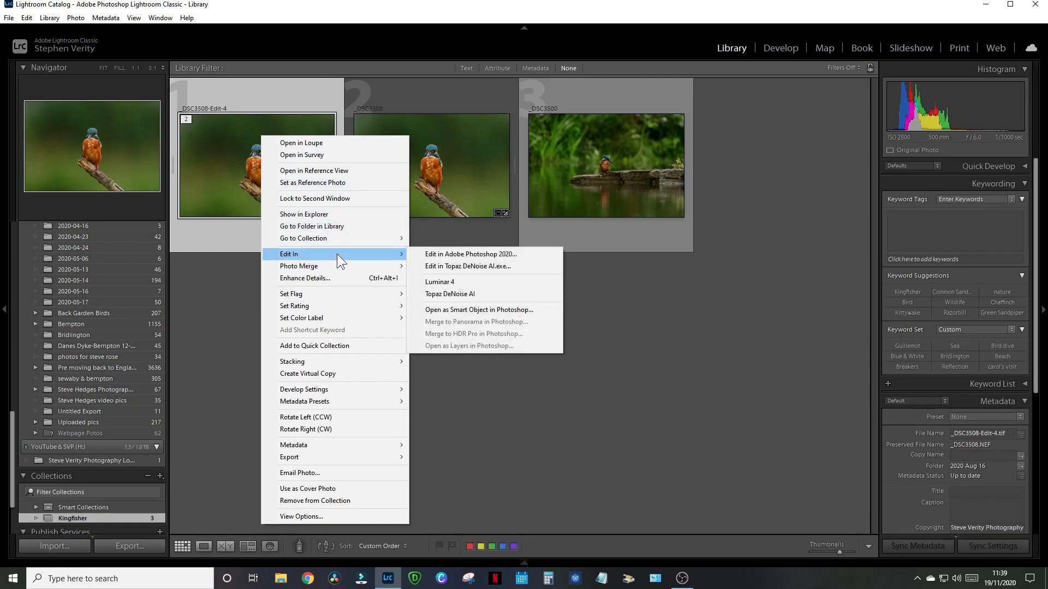
pyautogui.click(449, 254)
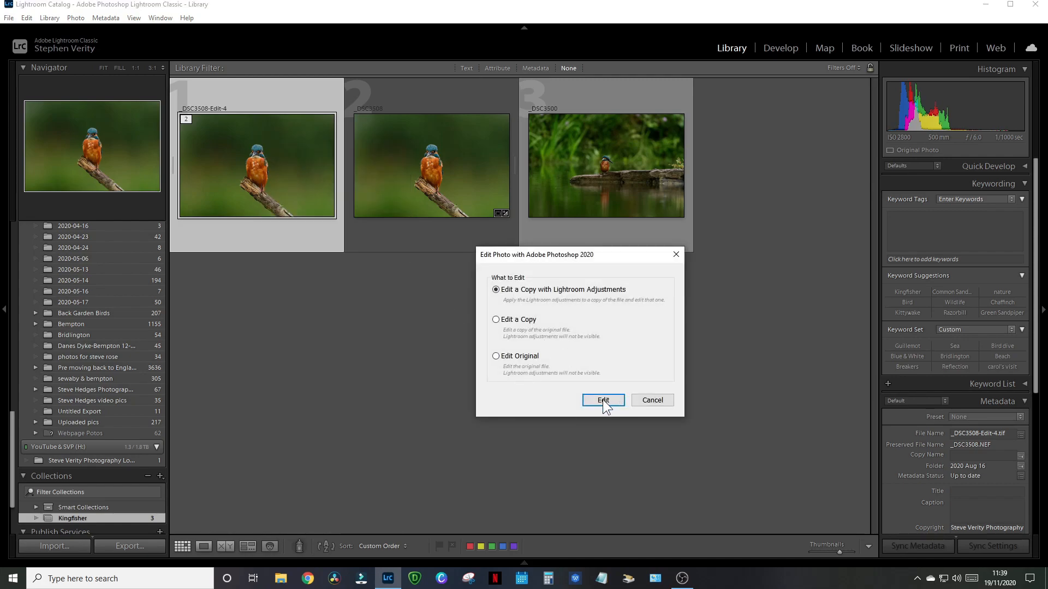
pyautogui.click(604, 400)
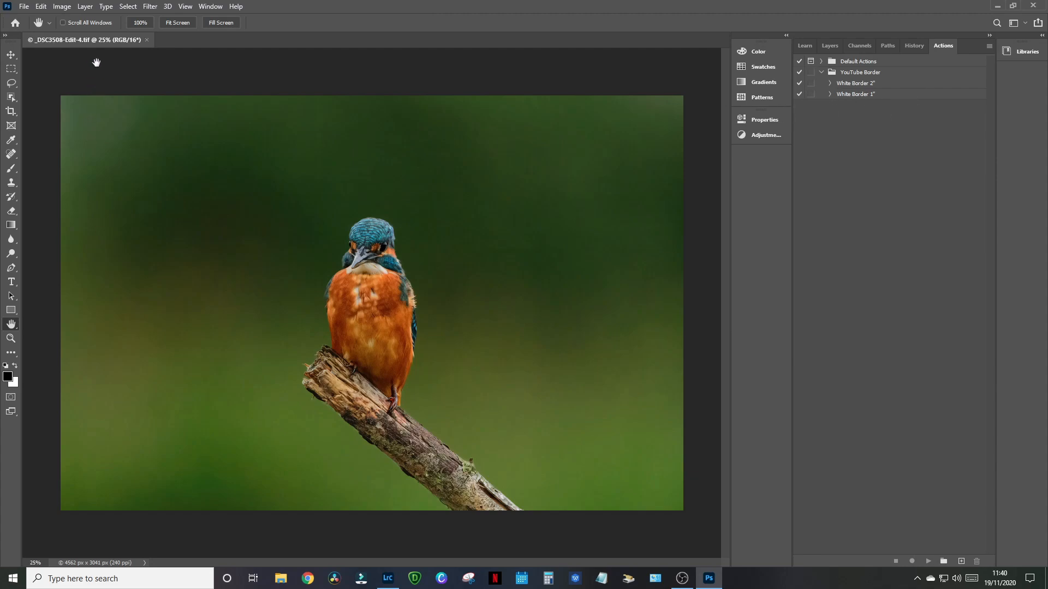
# Set up a relative canvas enlargement of 1 inch in both width and height for the kingfisher photo.
pyautogui.click(60, 8)
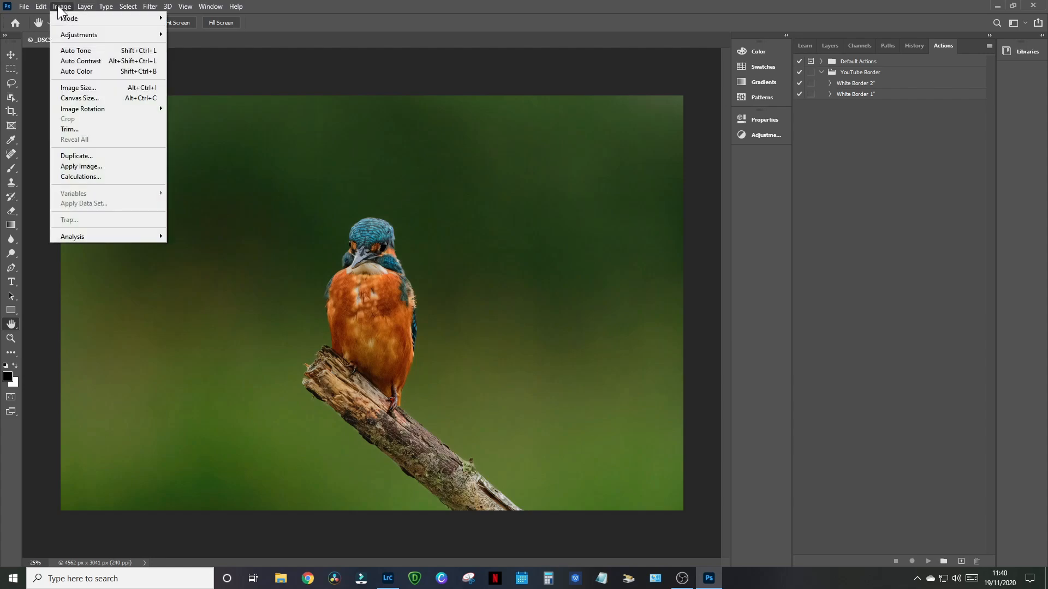
pyautogui.click(143, 97)
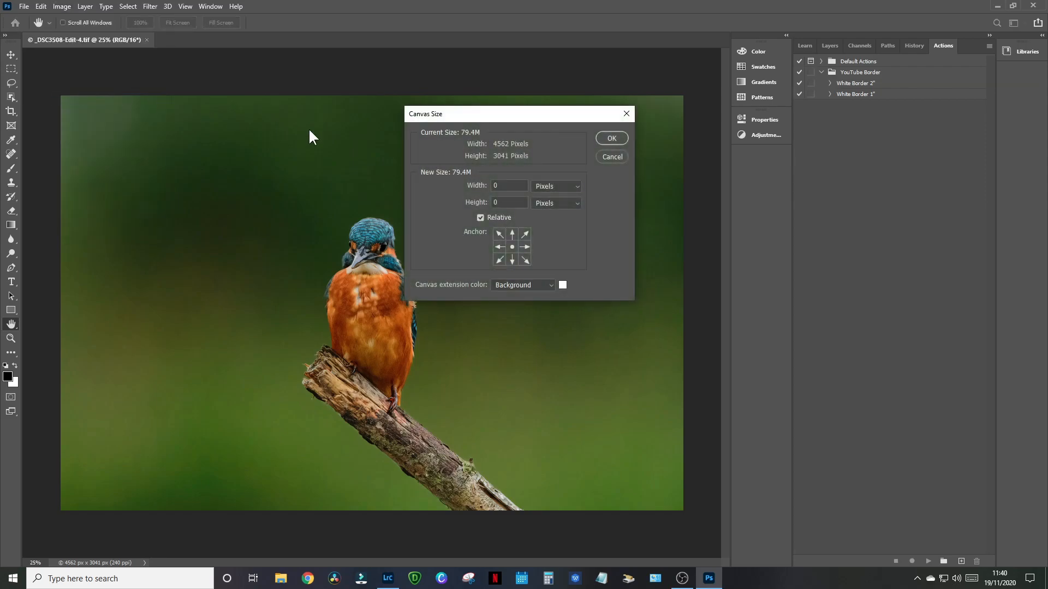
pyautogui.click(571, 190)
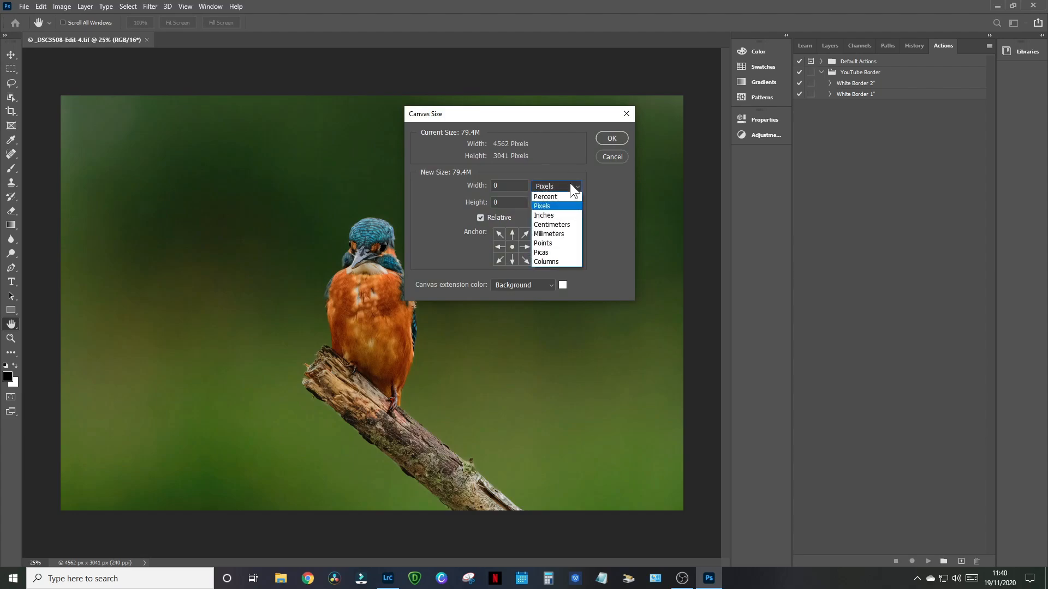
pyautogui.click(561, 217)
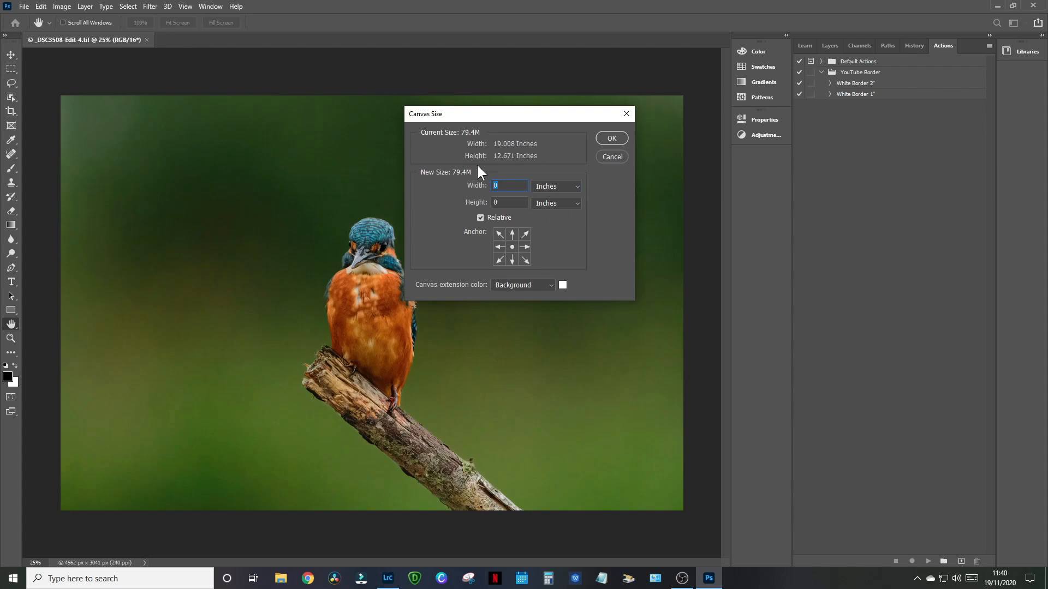
pyautogui.write('1')
# Use the white Background colour for the canvas extension and apply it as a border around the photo.
pyautogui.click(562, 285)
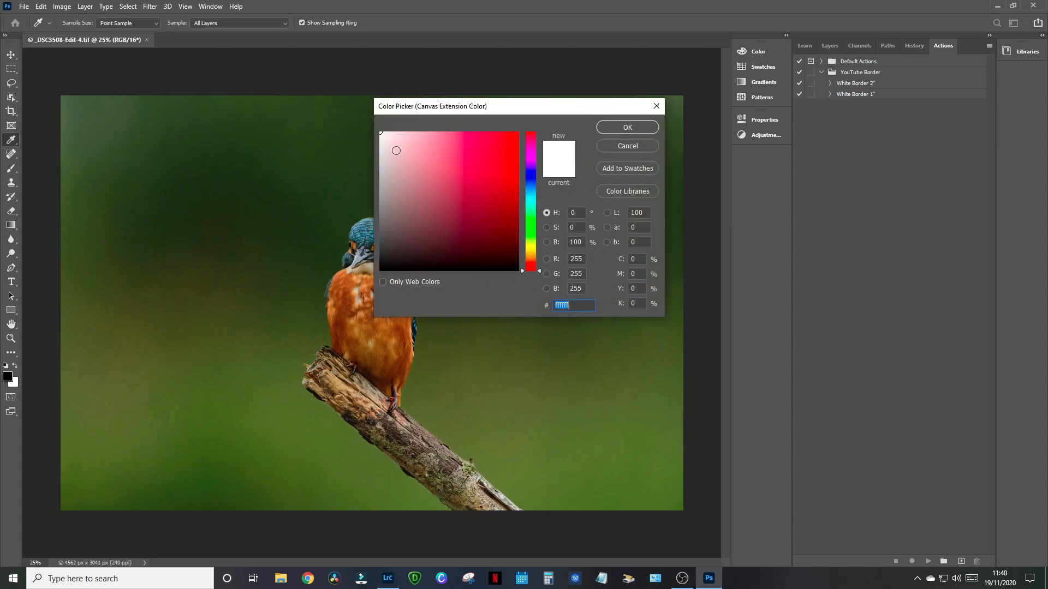
pyautogui.click(627, 127)
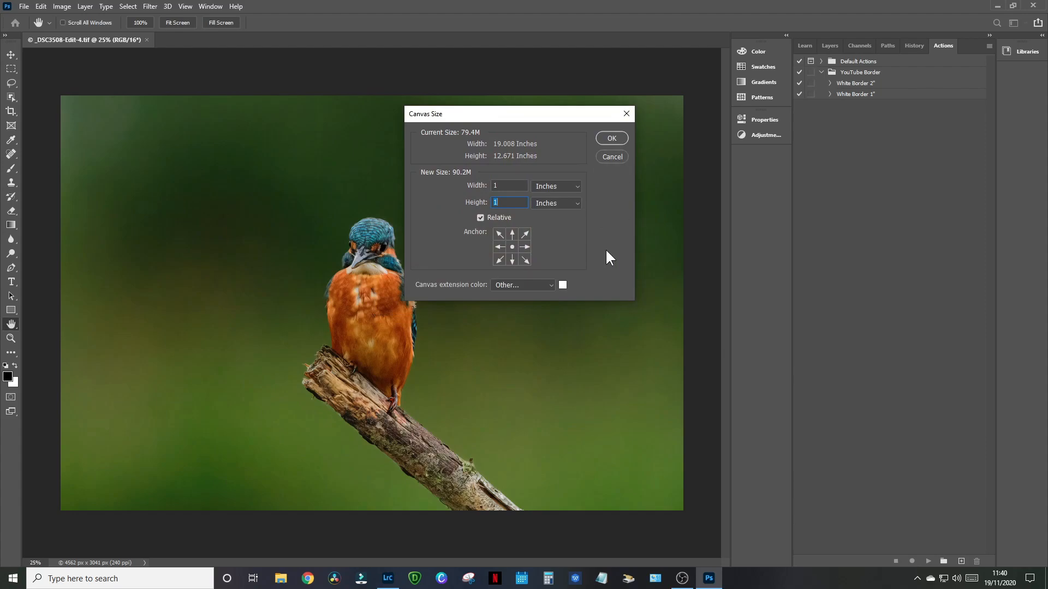
pyautogui.click(551, 285)
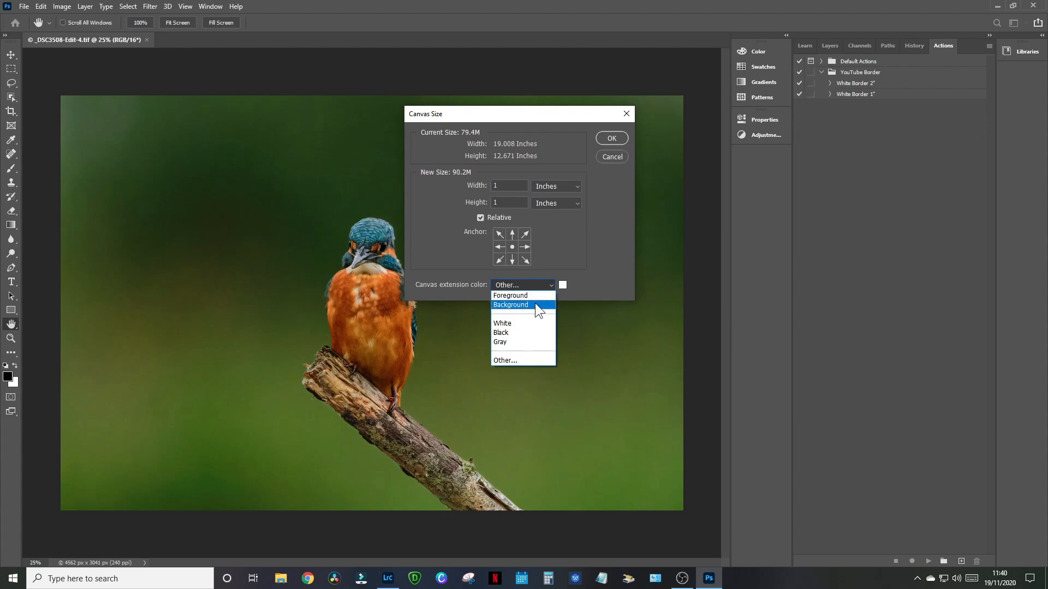
pyautogui.click(537, 306)
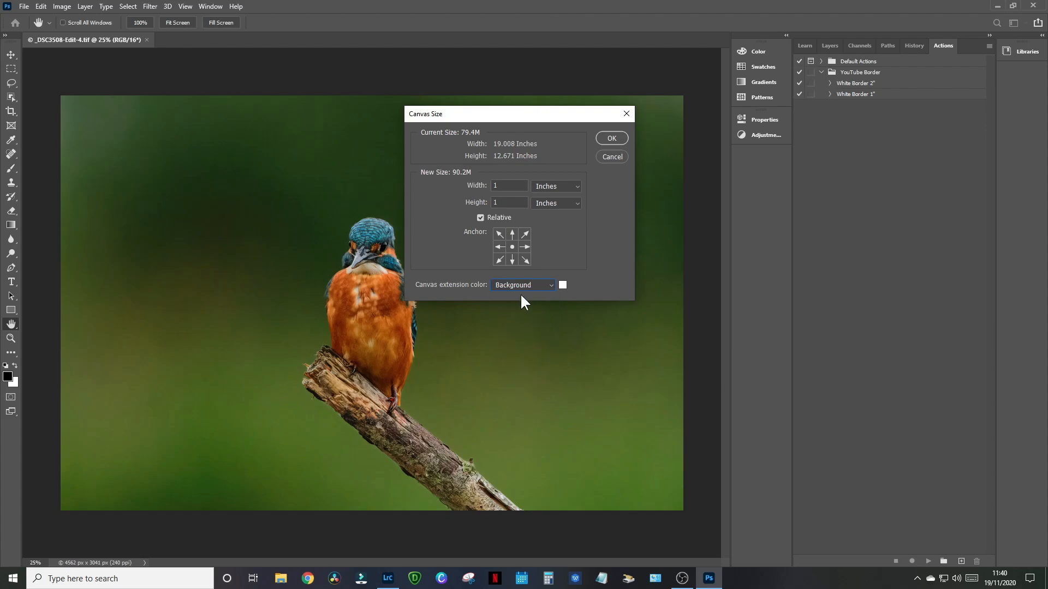
pyautogui.click(609, 141)
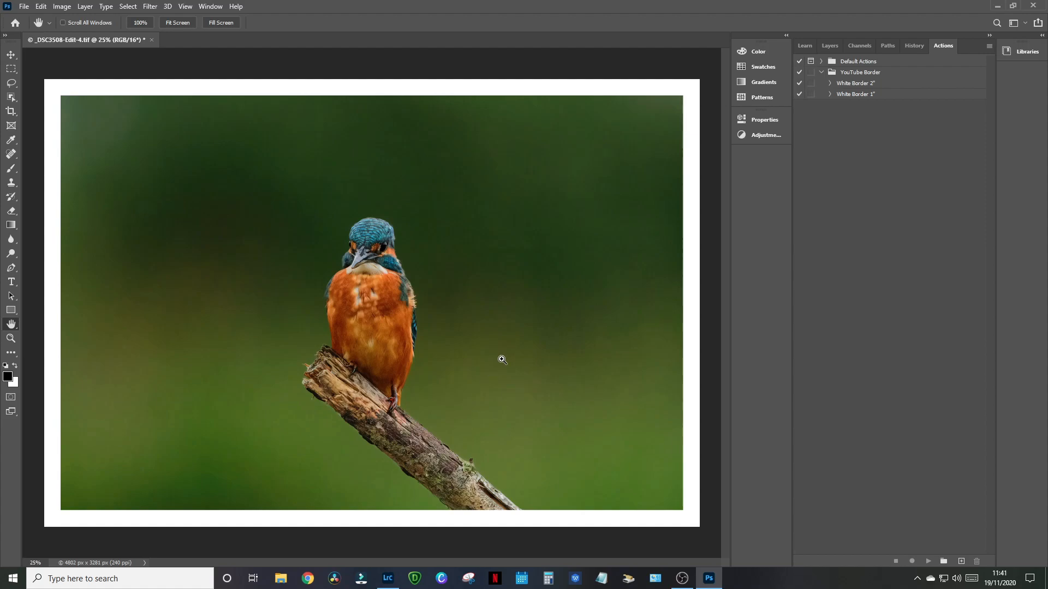
# Undo the canvas enlargement that added the white border around the photo.
pyautogui.hotkey('ctrl', 'z')
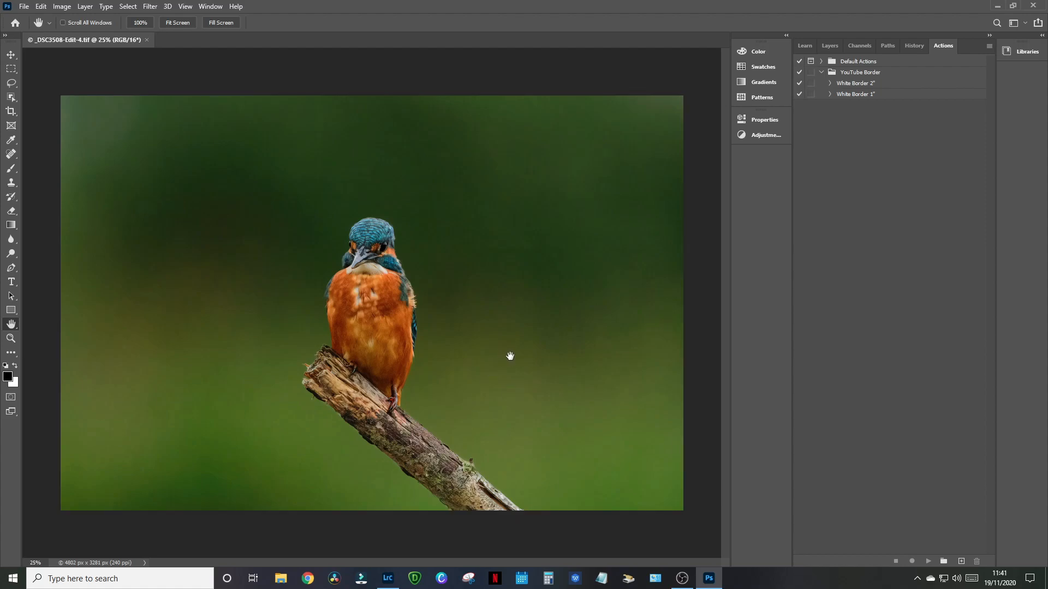
pyautogui.click(40, 7)
pyautogui.moveTo(62, 6)
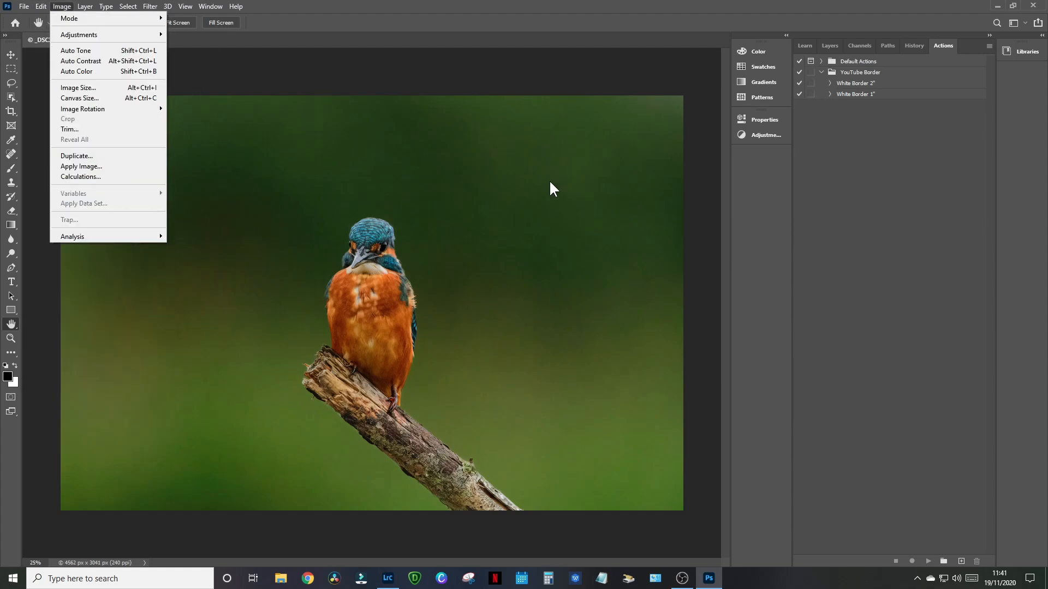
pyautogui.click(703, 149)
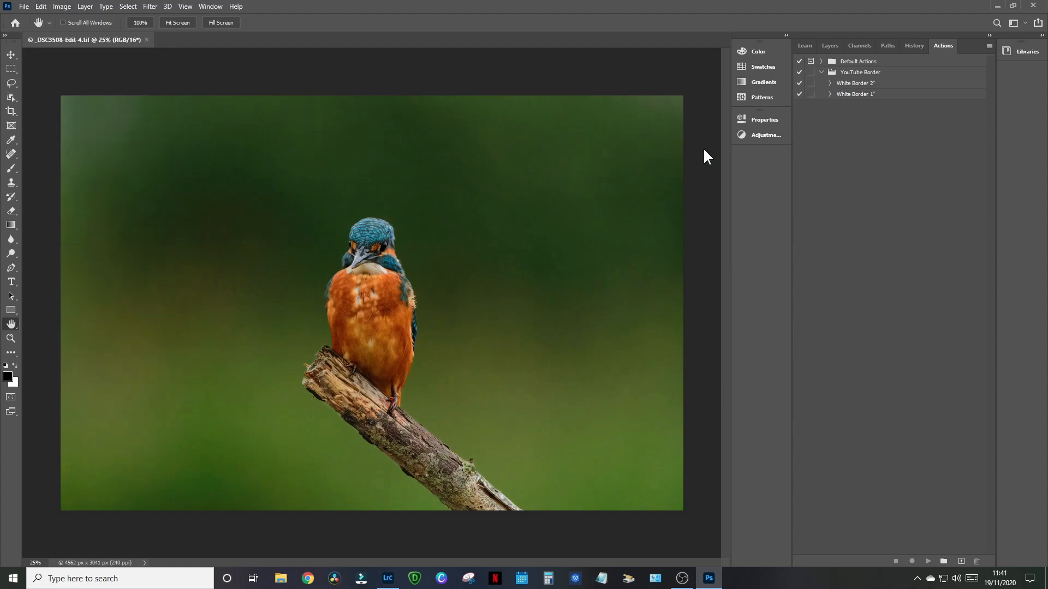
# Run the White Border 1" action on the kingfisher photo, save the bordered image, and close Photoshop to return to Lightroom.
pyautogui.click(853, 99)
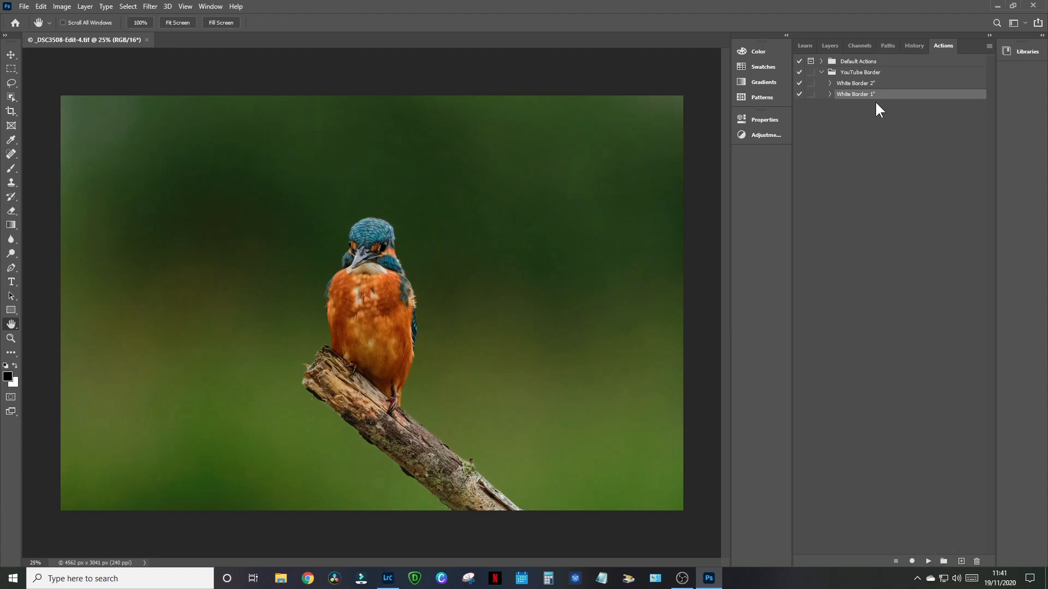
pyautogui.click(928, 562)
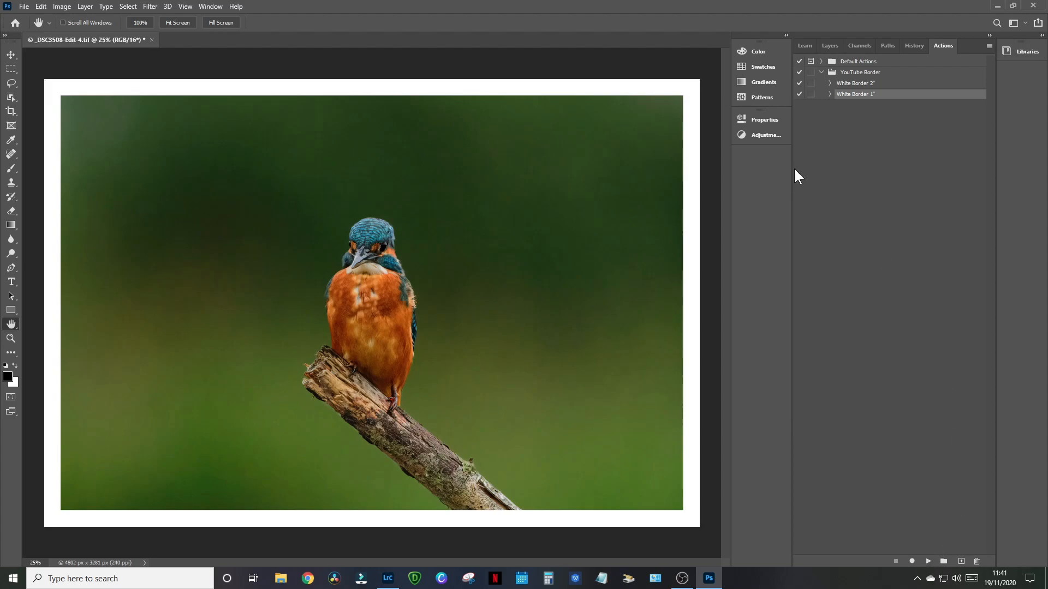
pyautogui.hotkey('ctrl', 's')
pyautogui.click(1032, 4)
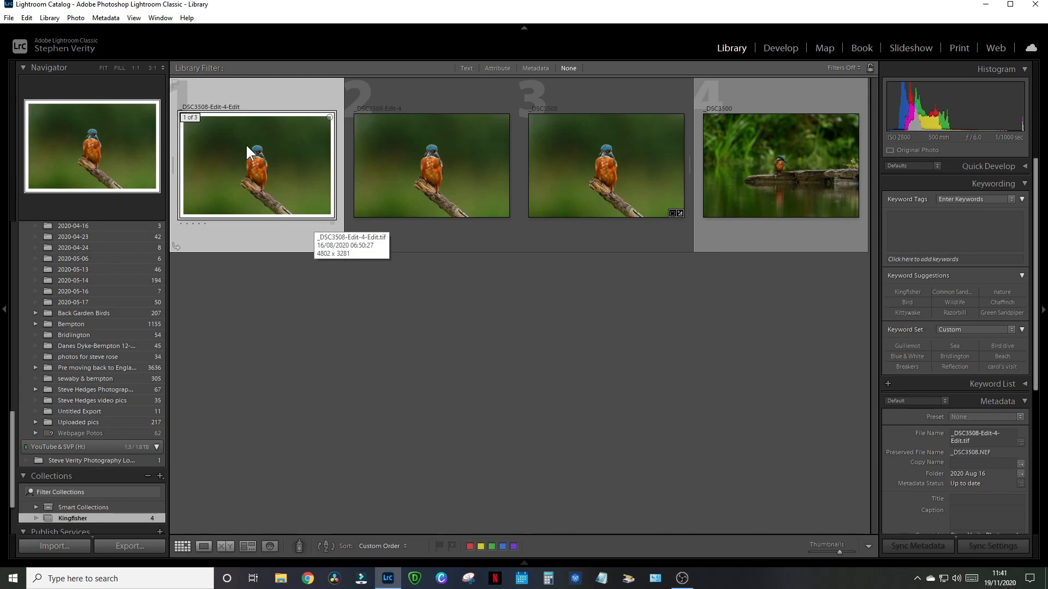
# Examine the bordered kingfisher photo in full screen, and compare it with the borderless _DSC3508-Edit-4.tif in full screen.
pyautogui.click(202, 546)
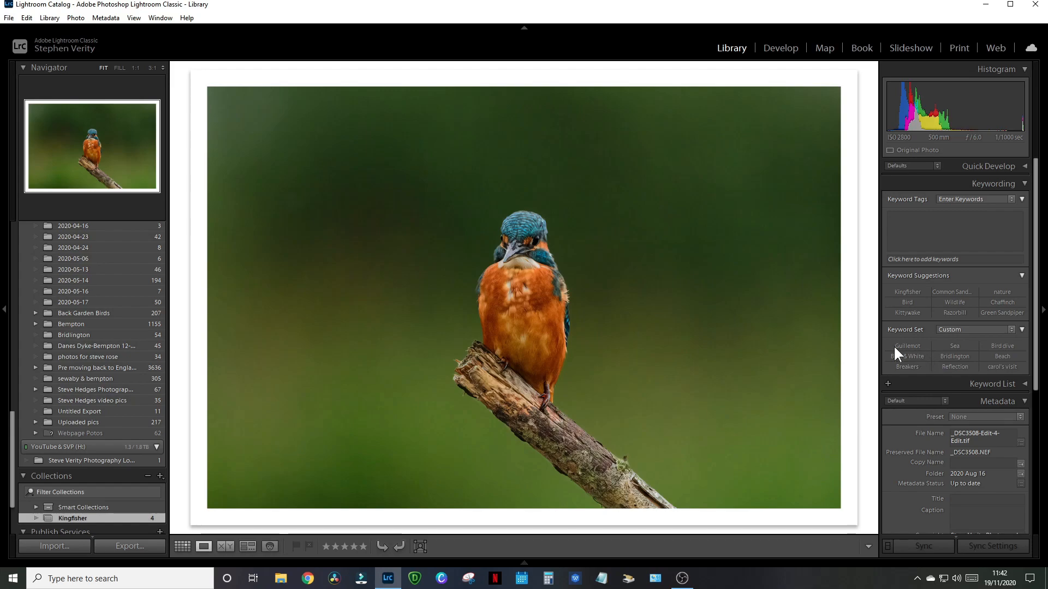
pyautogui.press('f')
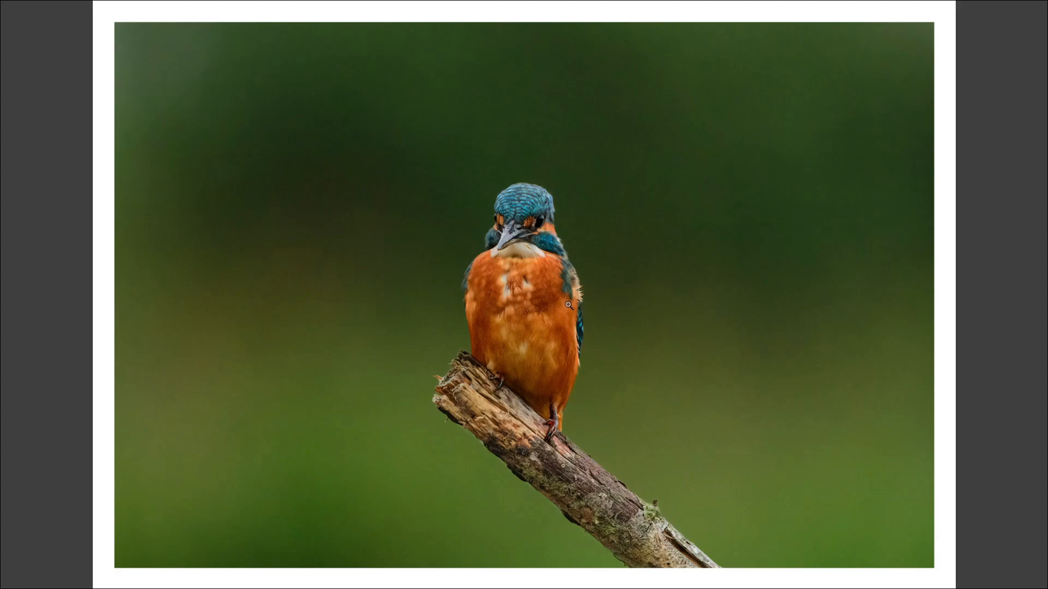
pyautogui.press('Escape')
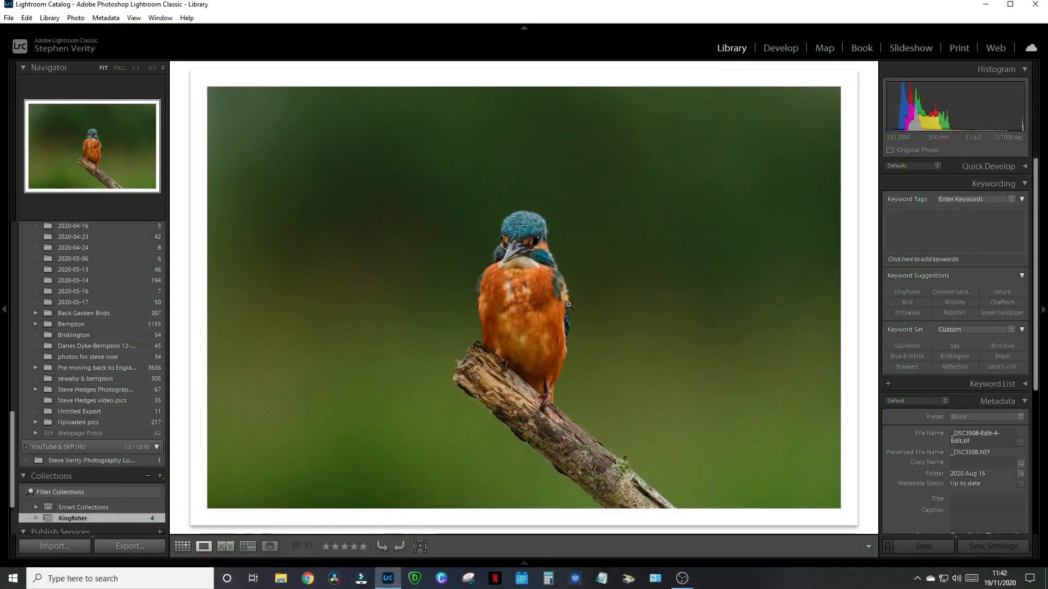
pyautogui.click(183, 547)
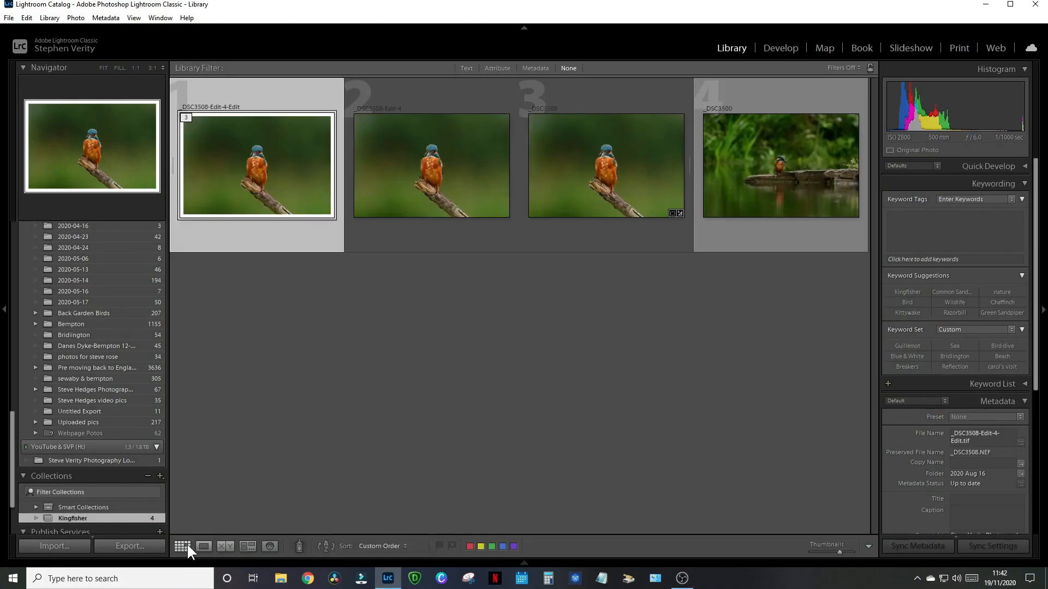
pyautogui.click(431, 178)
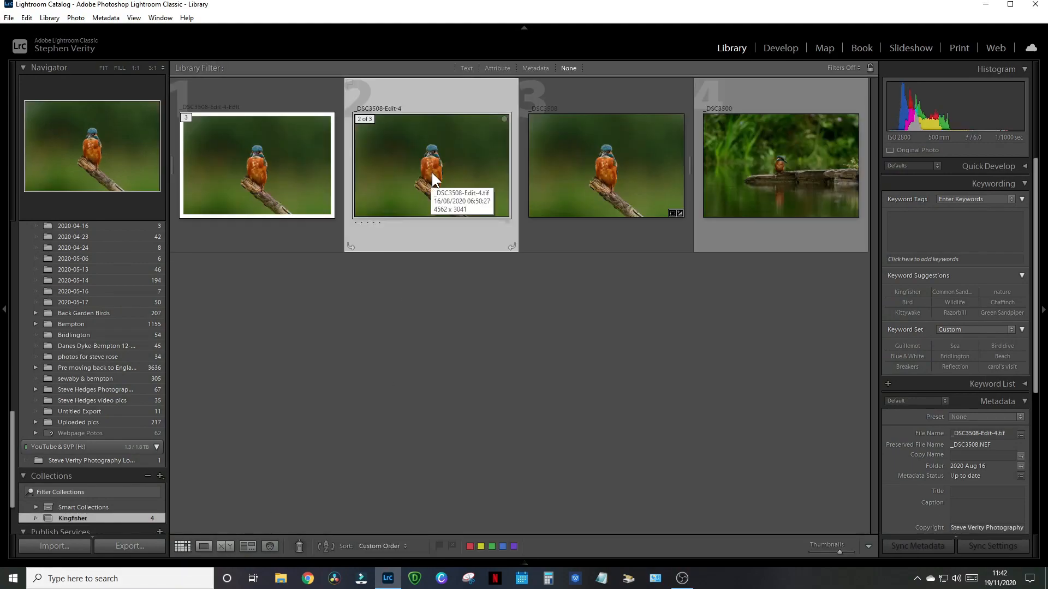
pyautogui.press('f')
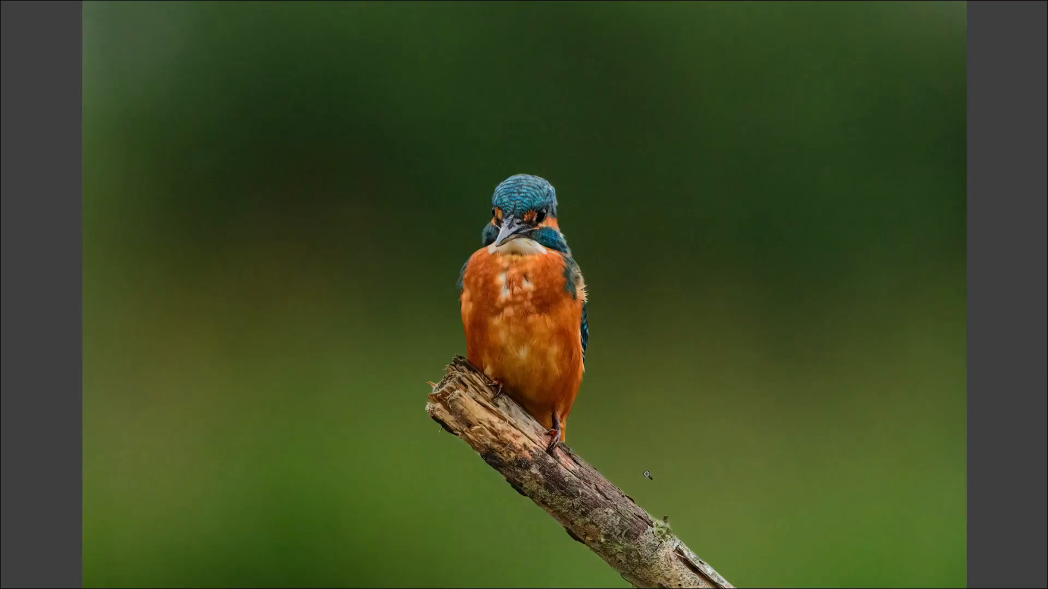
pyautogui.press('Escape')
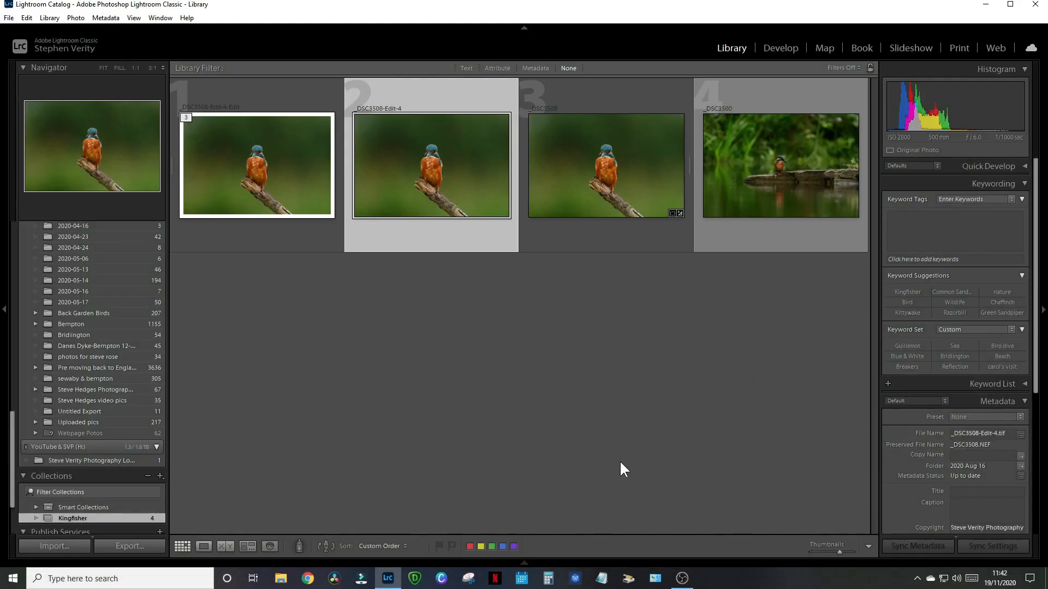
# Export the bordered photo _DSC3508-Edit-4-Edit to the H:\YouTube Video's folder on the hard drive.
pyautogui.click(273, 162)
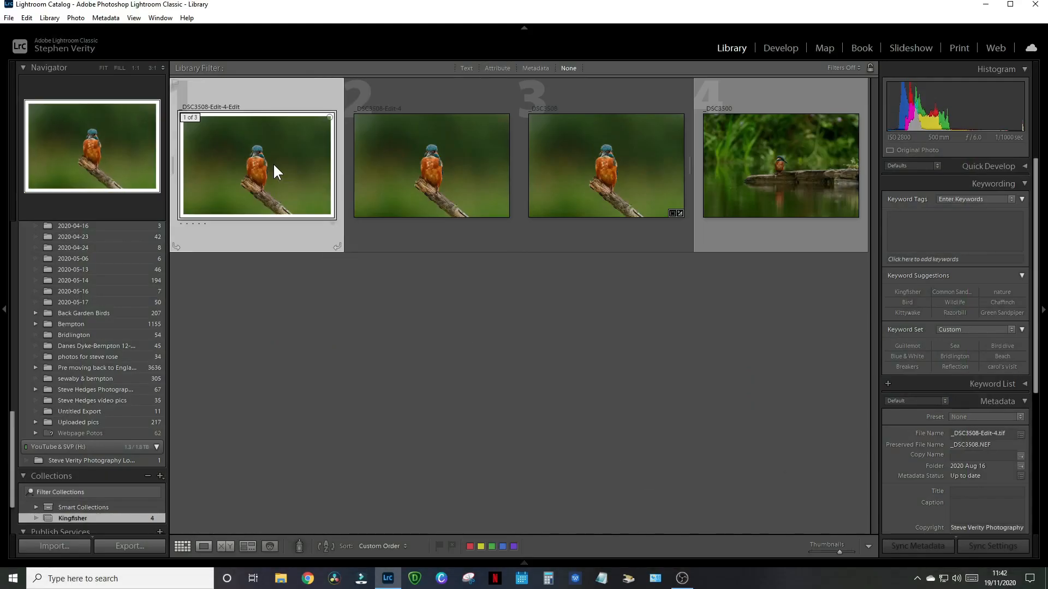
pyautogui.click(130, 546)
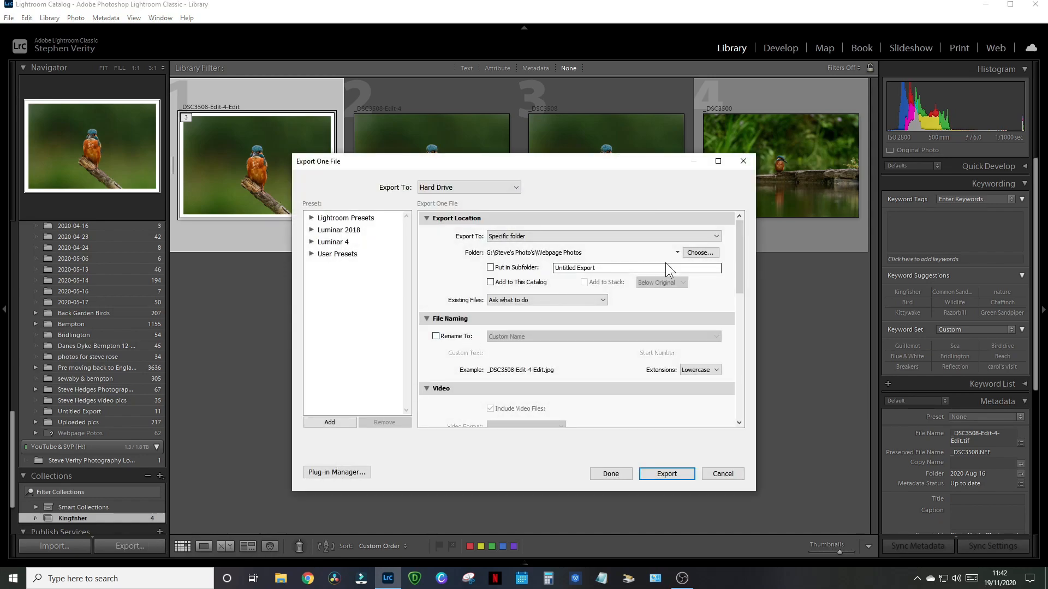
pyautogui.click(708, 257)
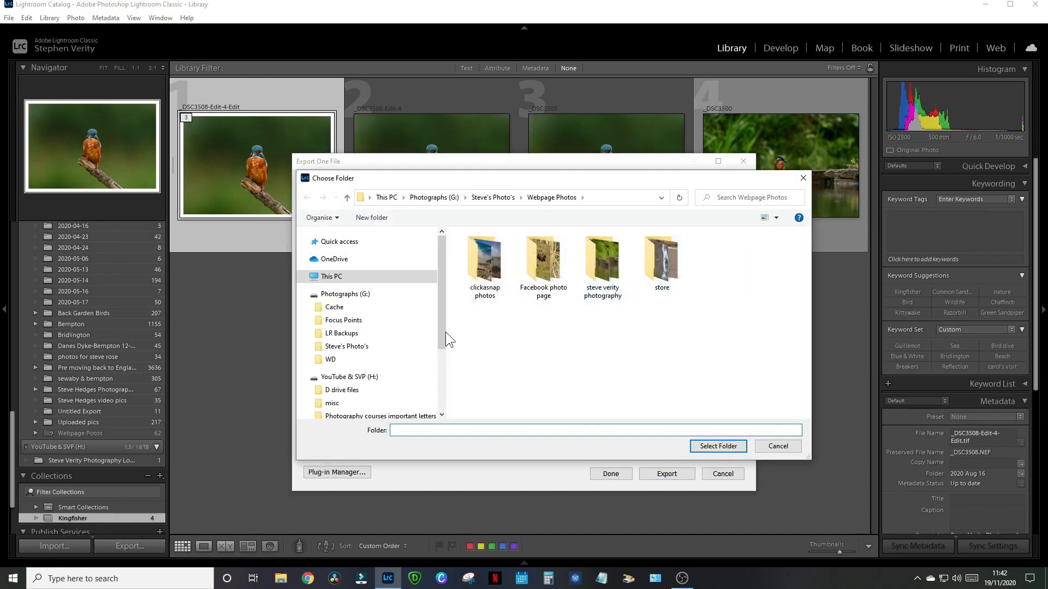
pyautogui.scroll(-3, 391, 369)
pyautogui.scroll(-1, 391, 368)
pyautogui.click(376, 395)
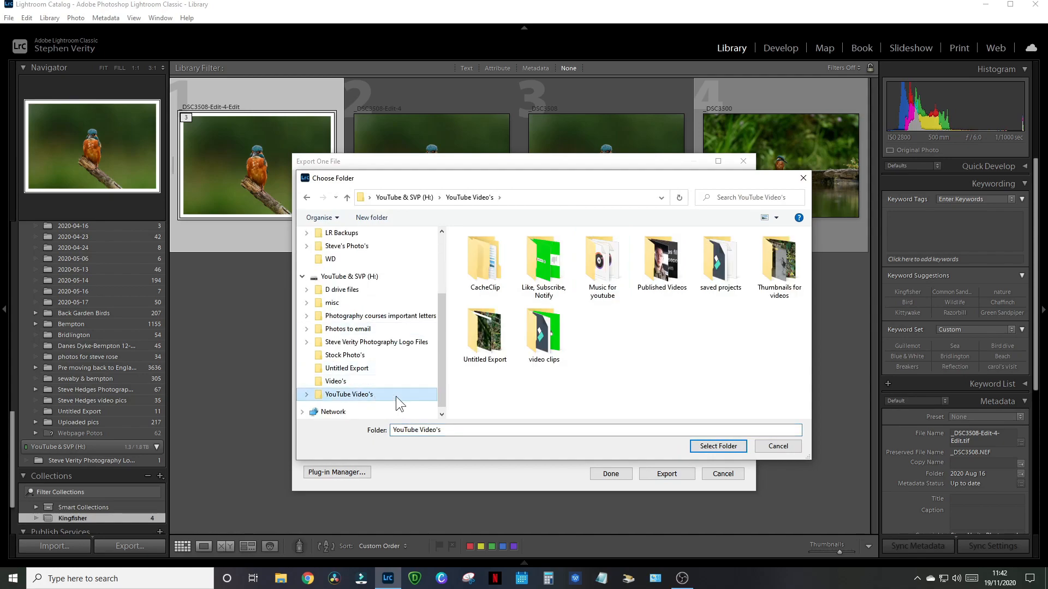
pyautogui.click(715, 446)
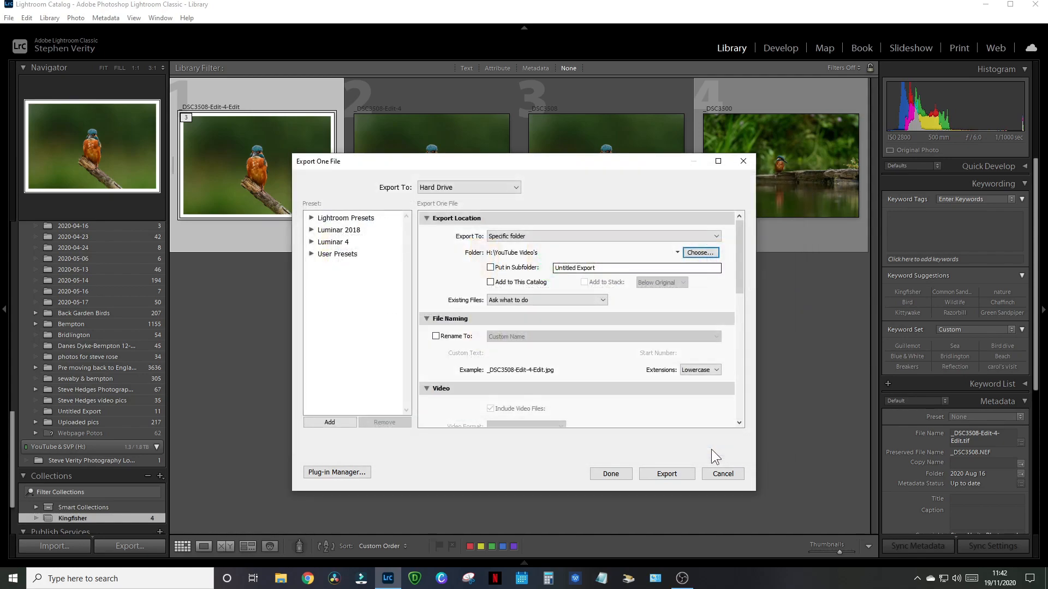
pyautogui.click(667, 474)
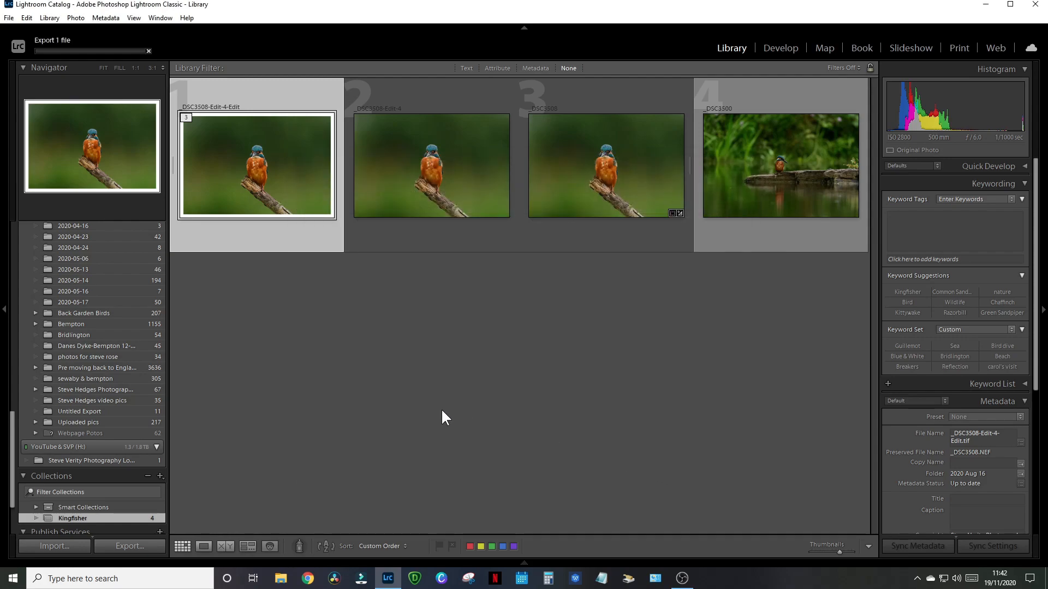